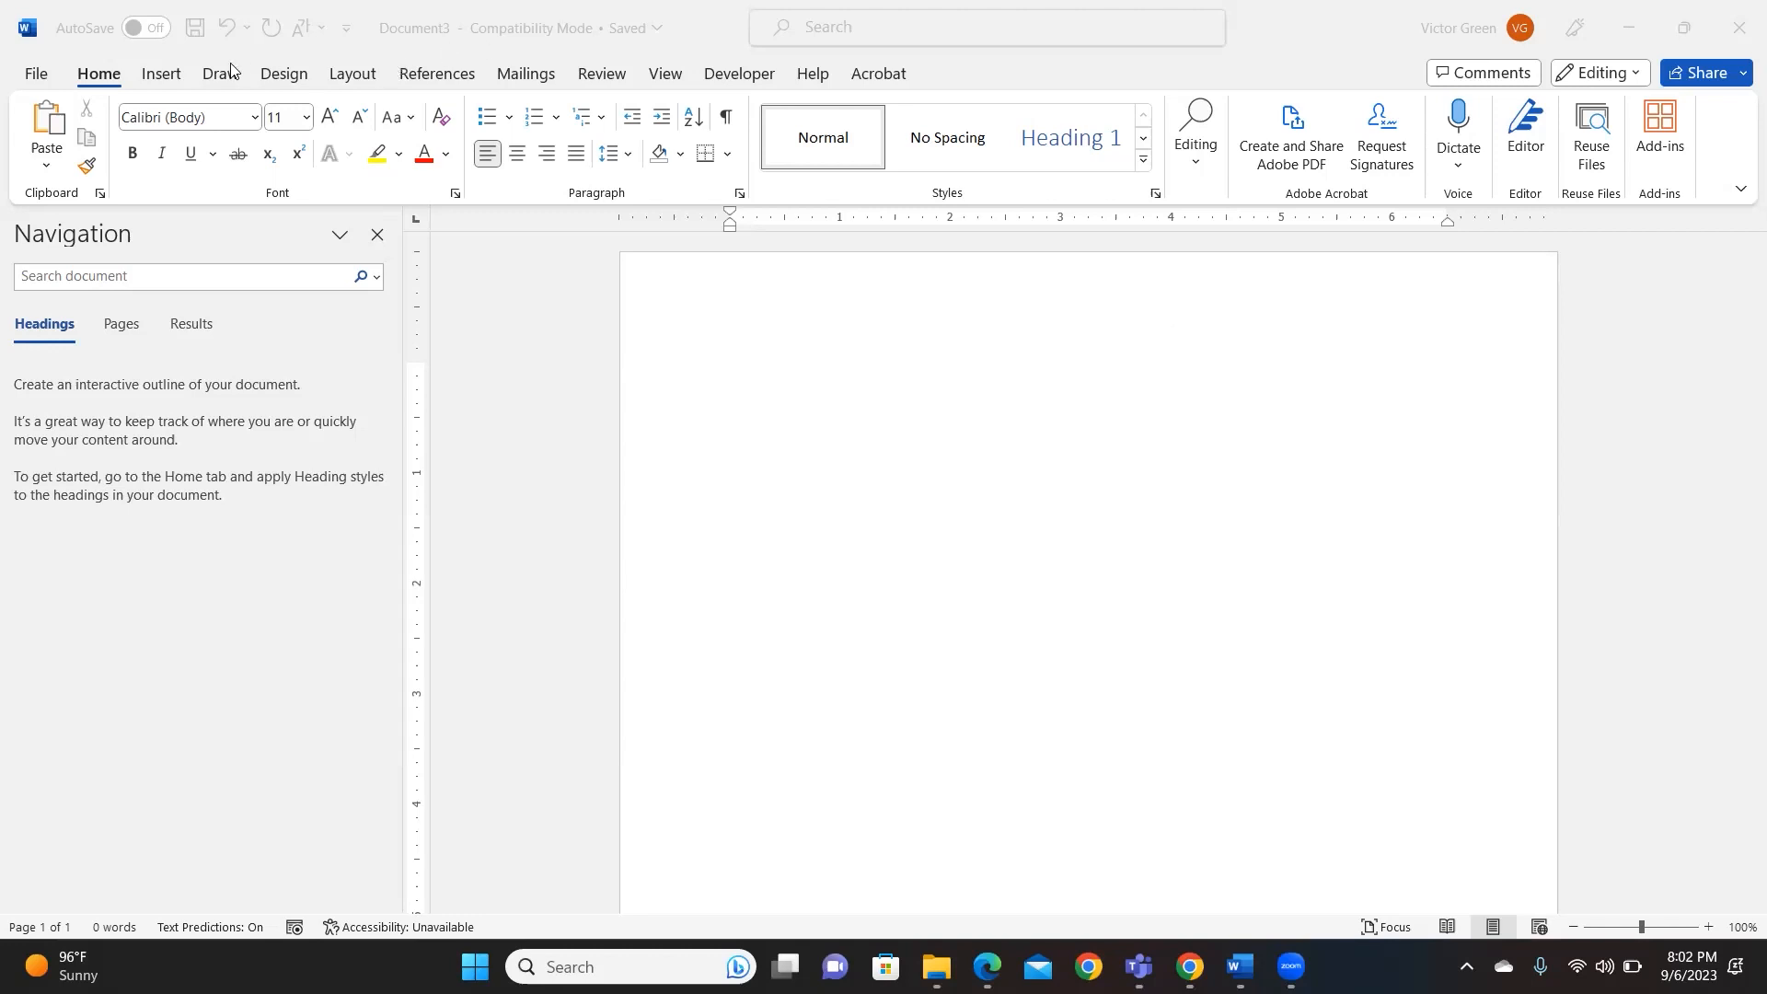
# - Insert a Blank header into the document's page header
pyautogui.click(168, 81)
pyautogui.click(168, 81)
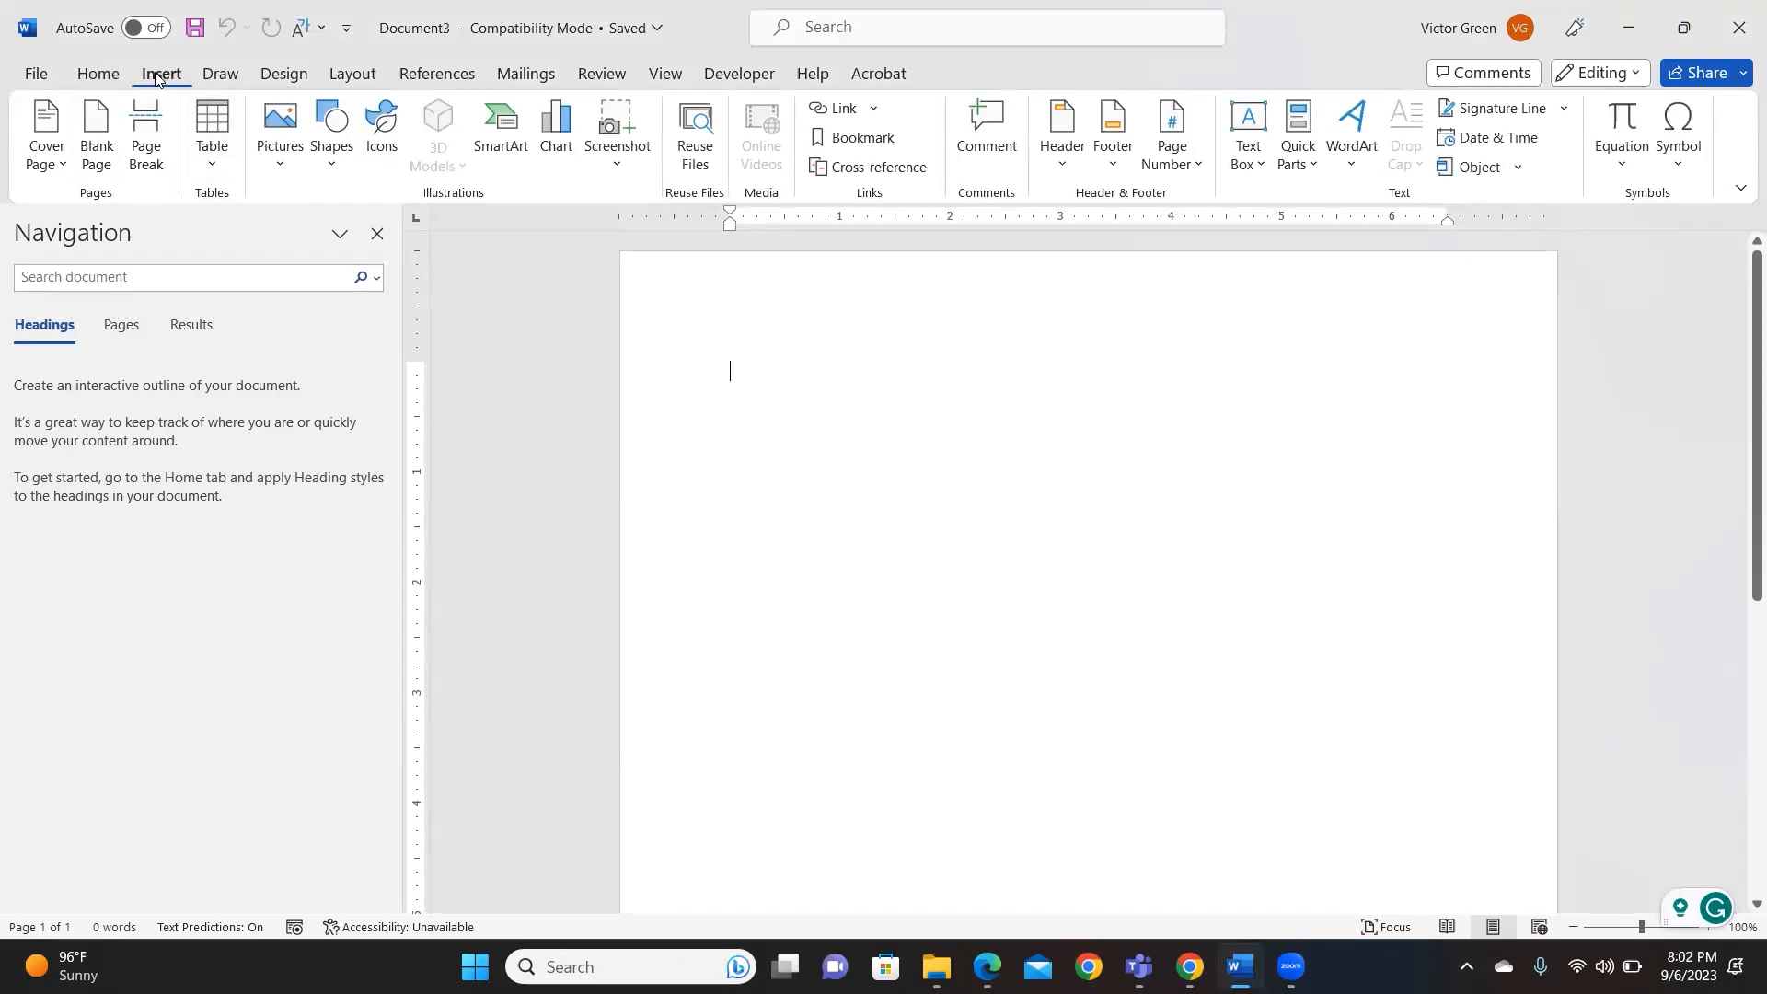
pyautogui.click(1062, 166)
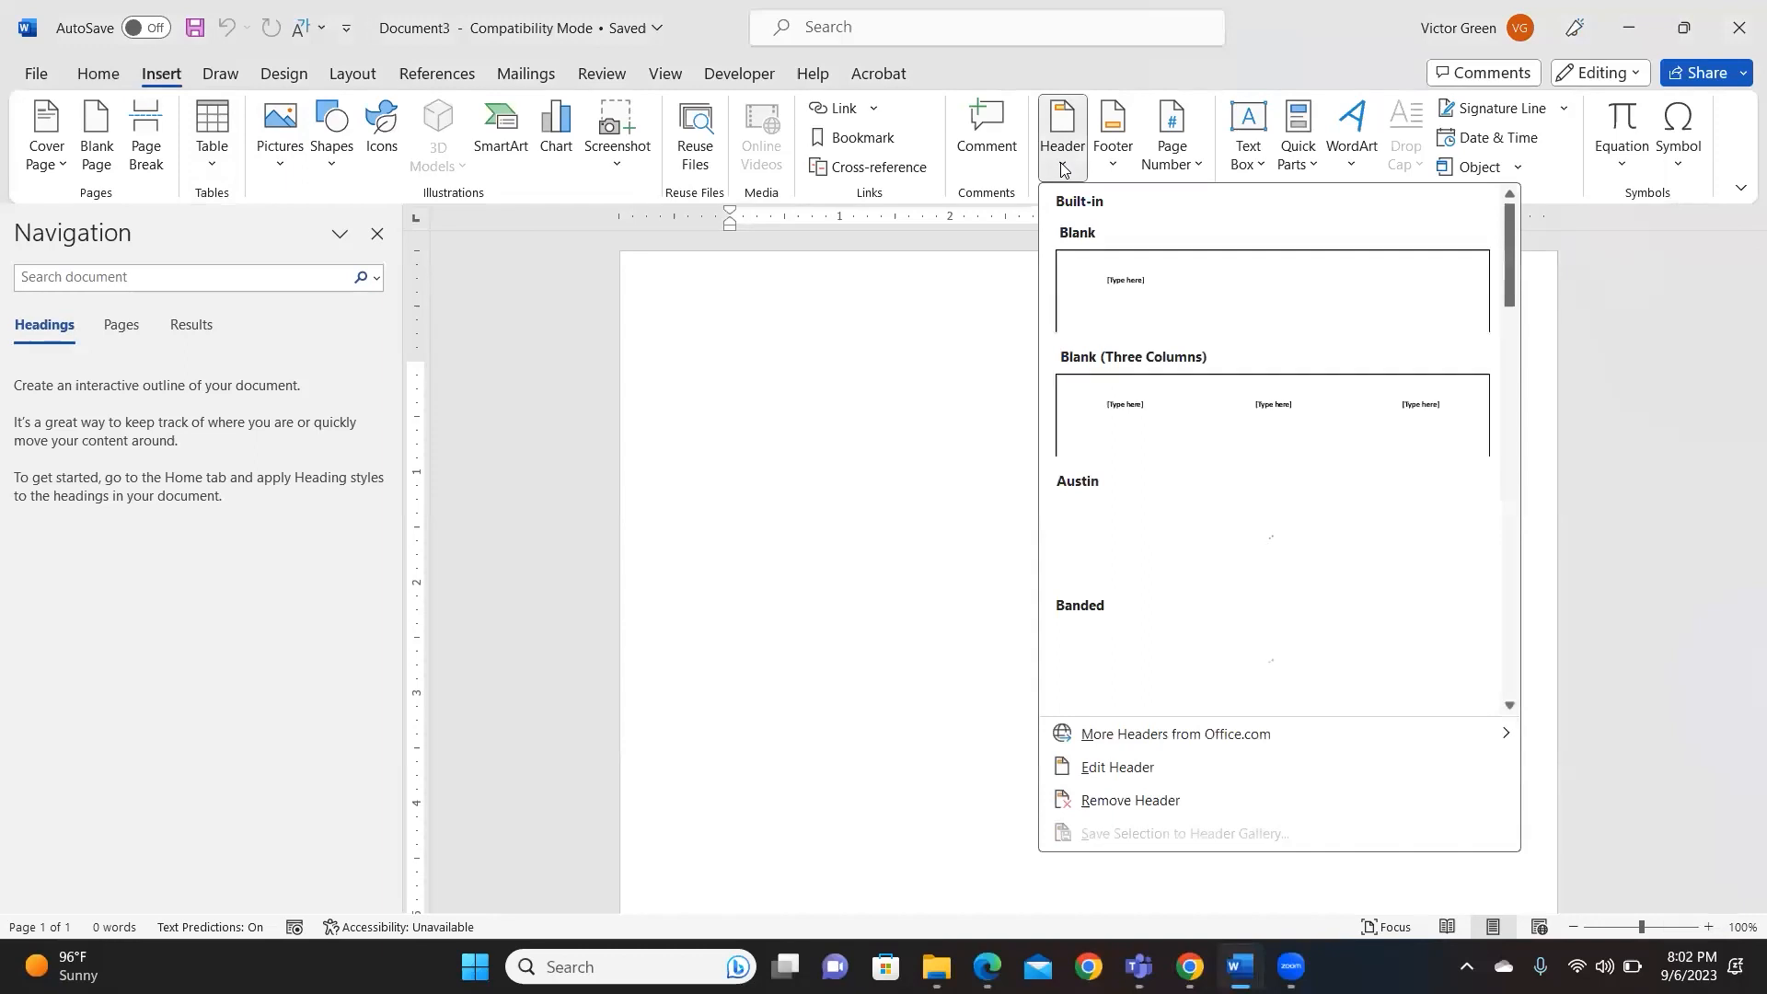
pyautogui.click(1131, 295)
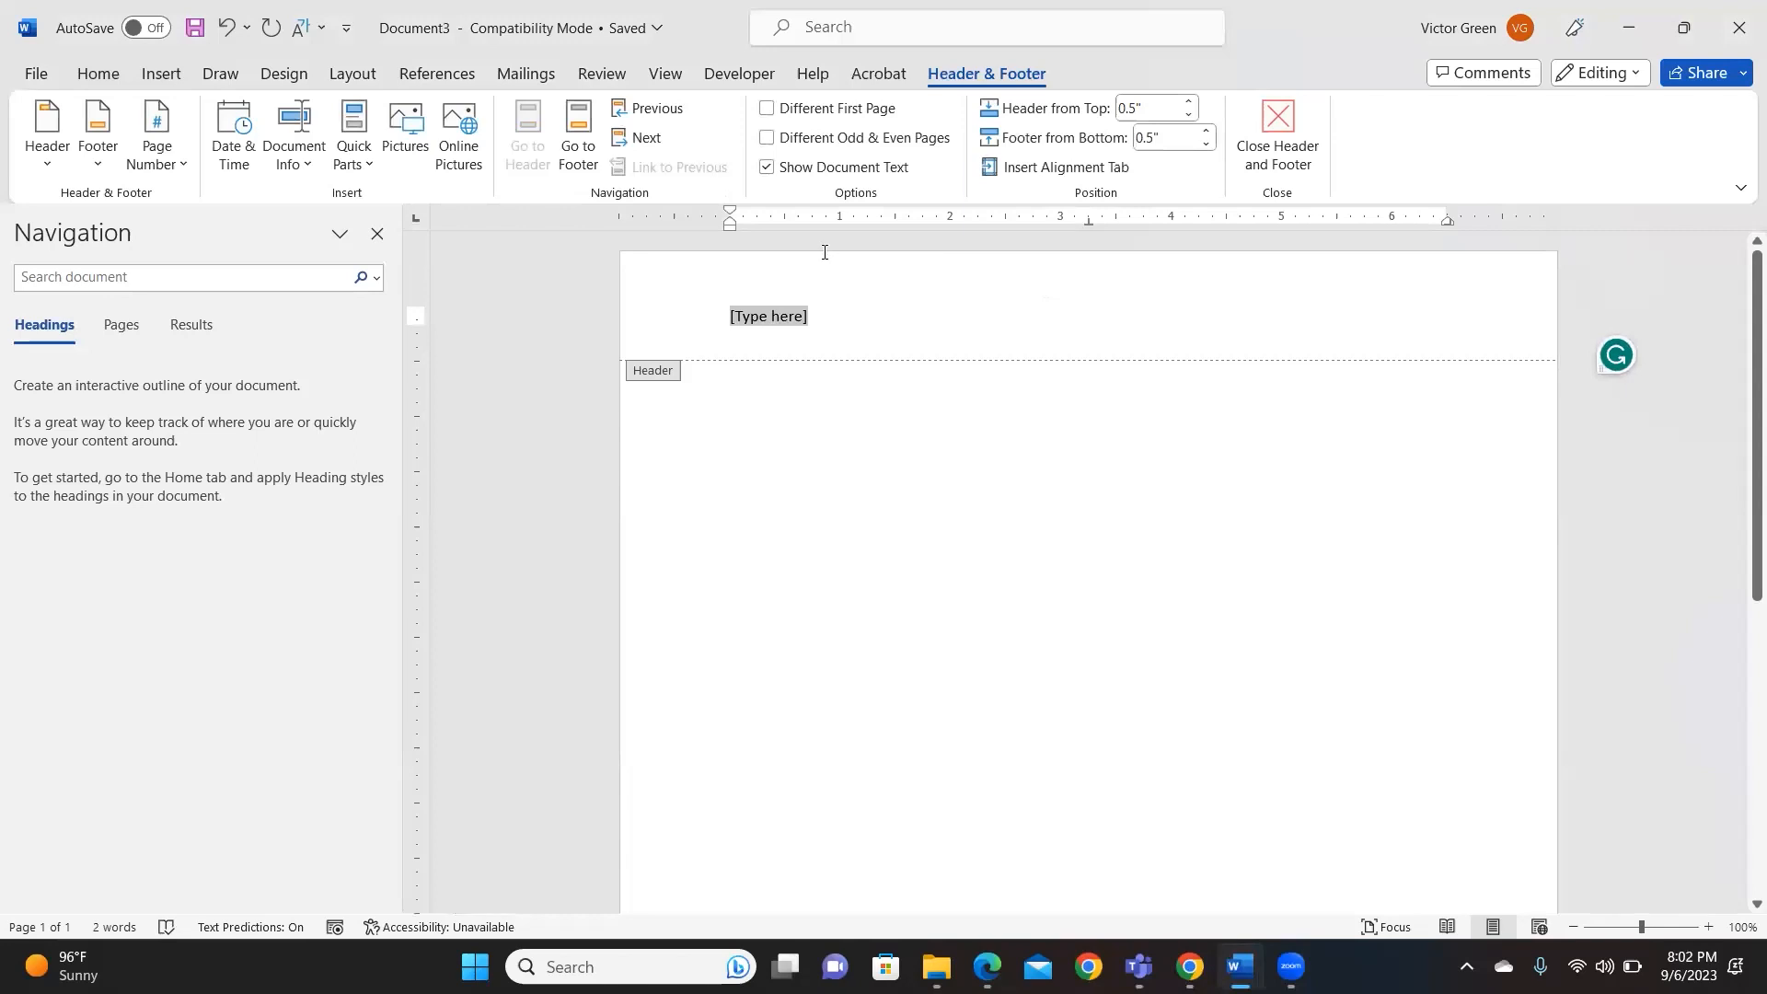
# - Right-align the header and delete its placeholder text
pyautogui.click(99, 74)
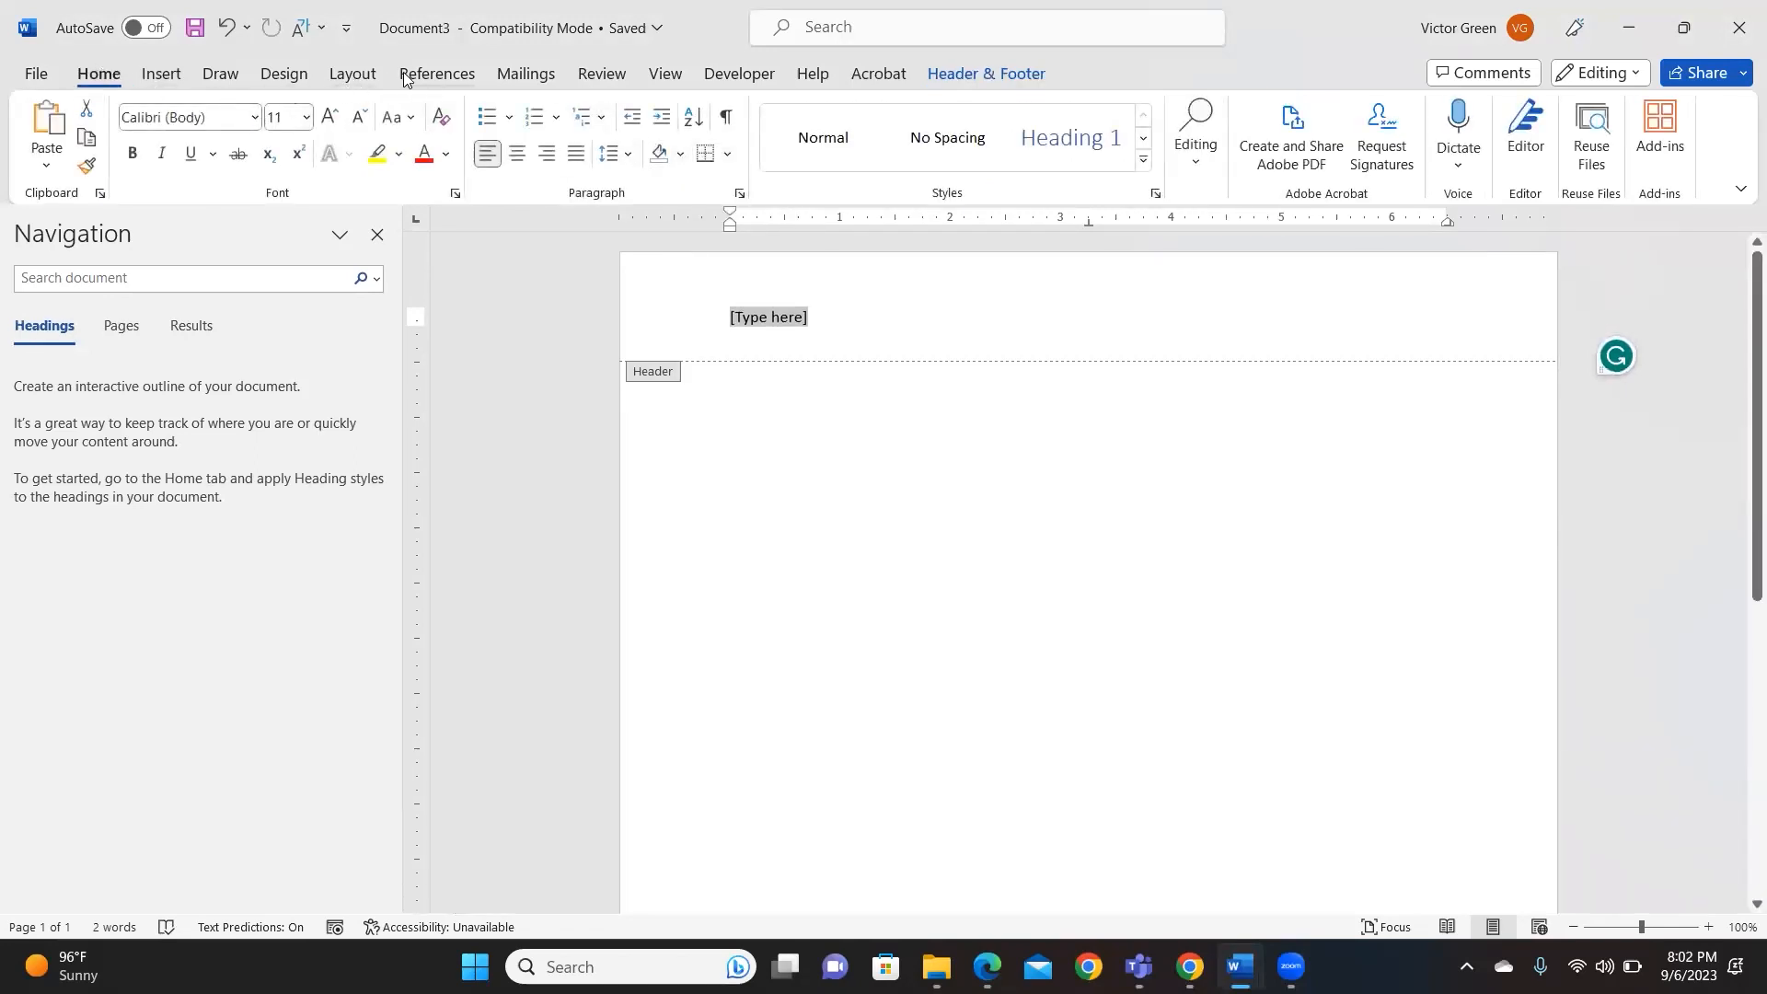
pyautogui.click(353, 77)
pyautogui.click(164, 75)
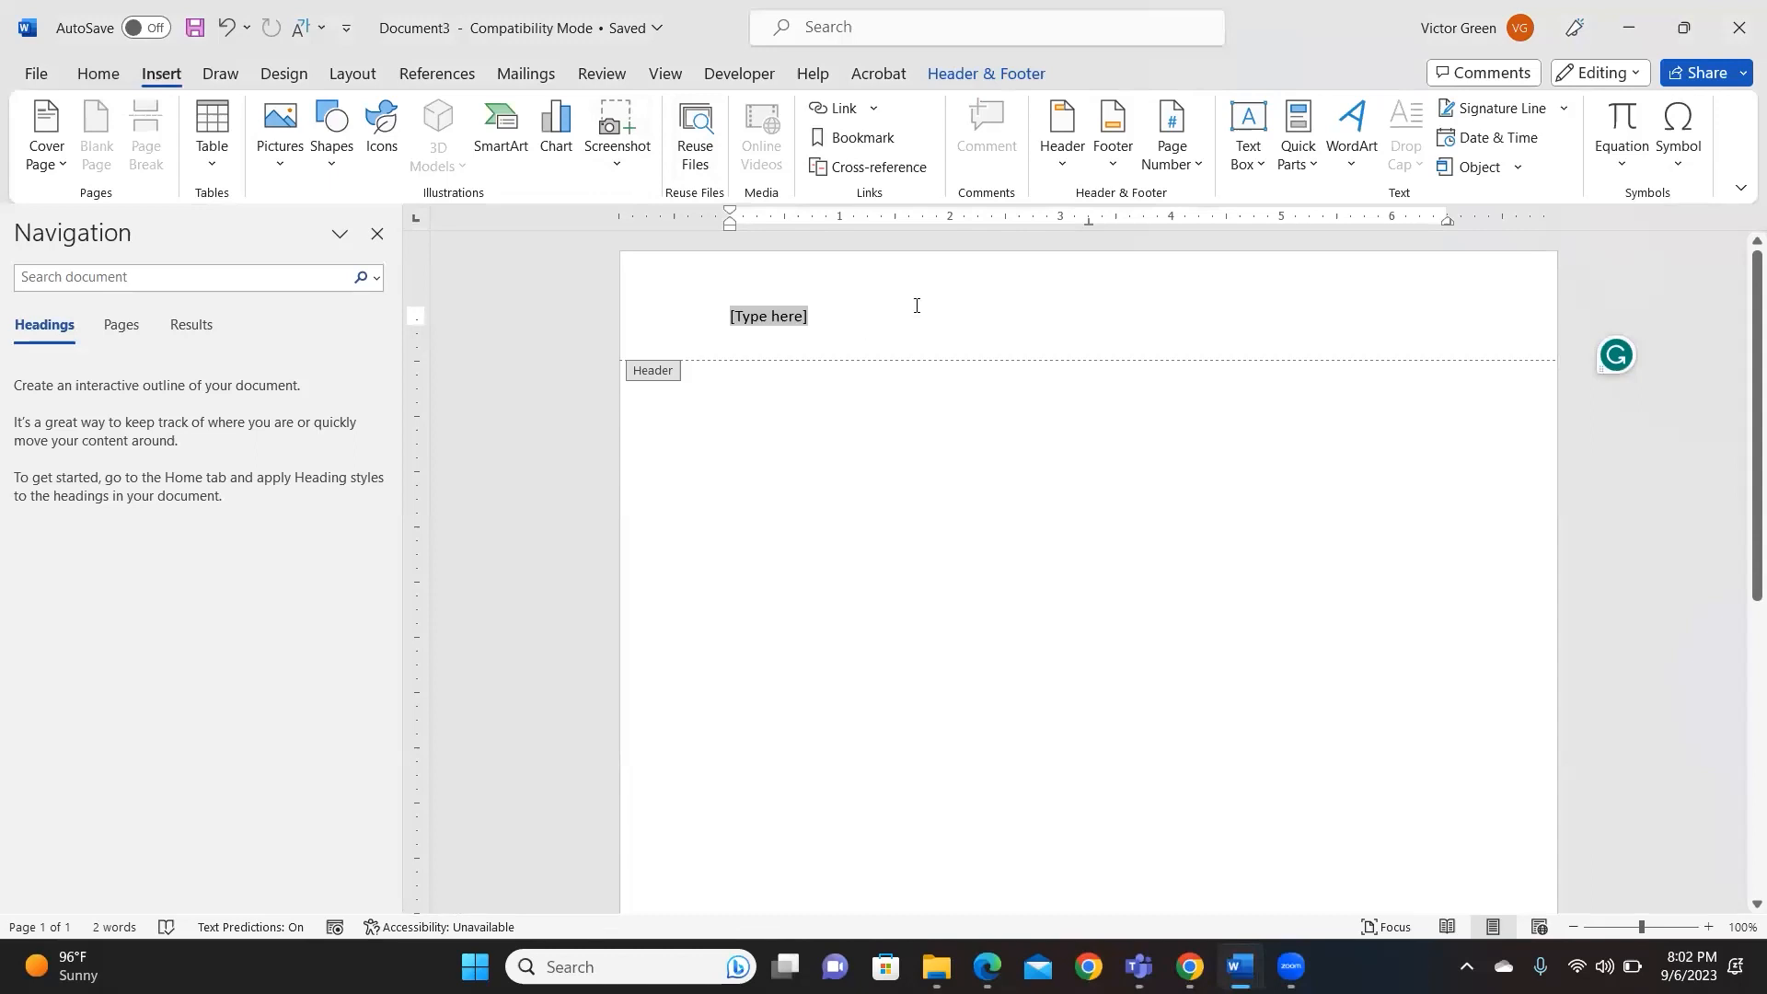
pyautogui.click(97, 73)
pyautogui.click(549, 154)
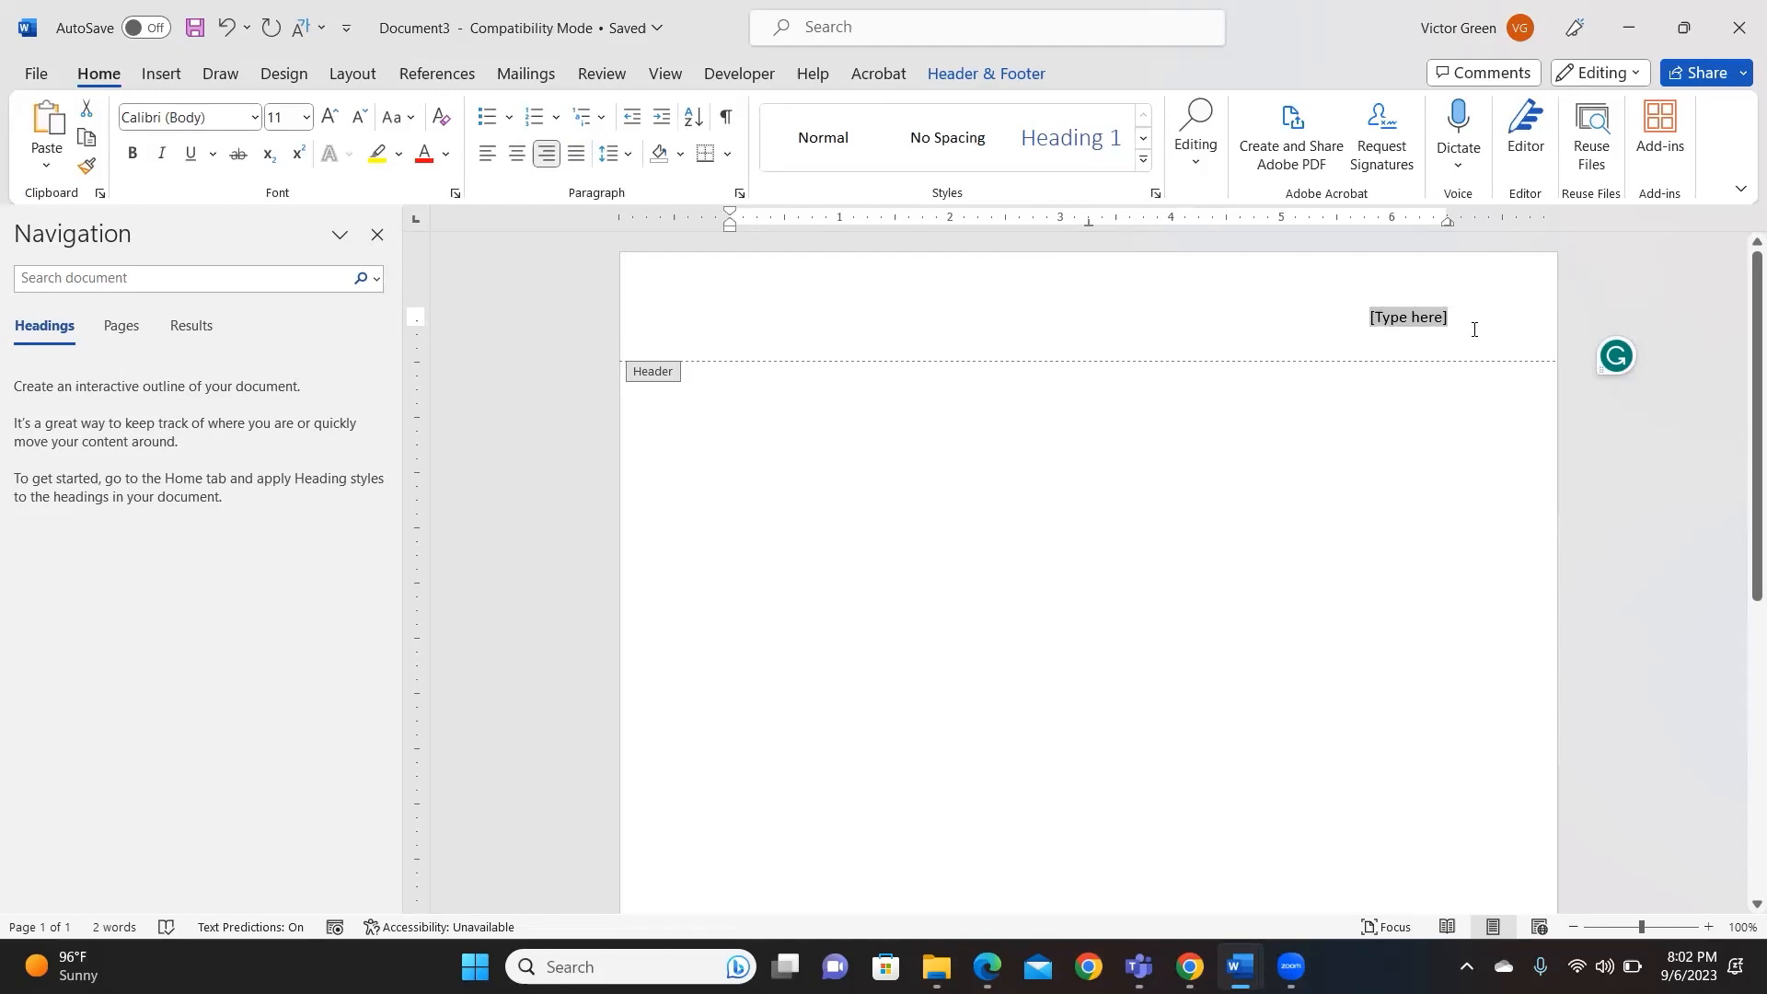
pyautogui.press('Delete')
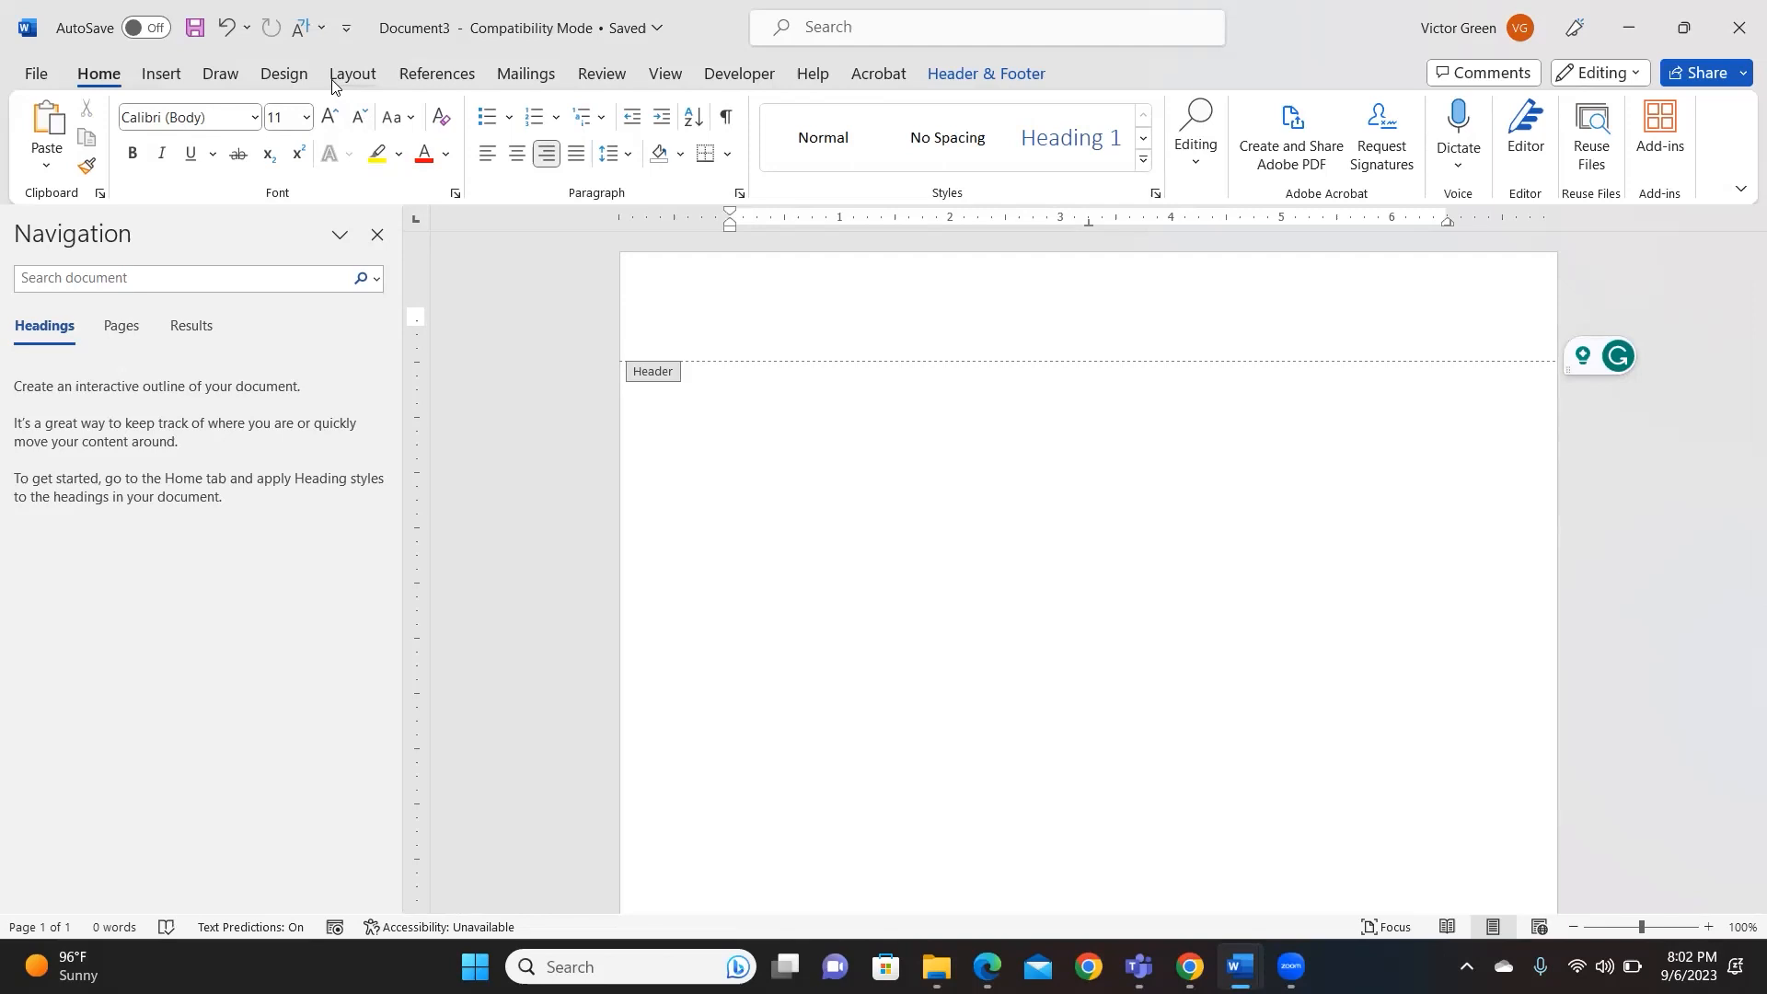
# - Insert a Top of Page Plain Number 3 page number and type the author's surname
pyautogui.click(161, 74)
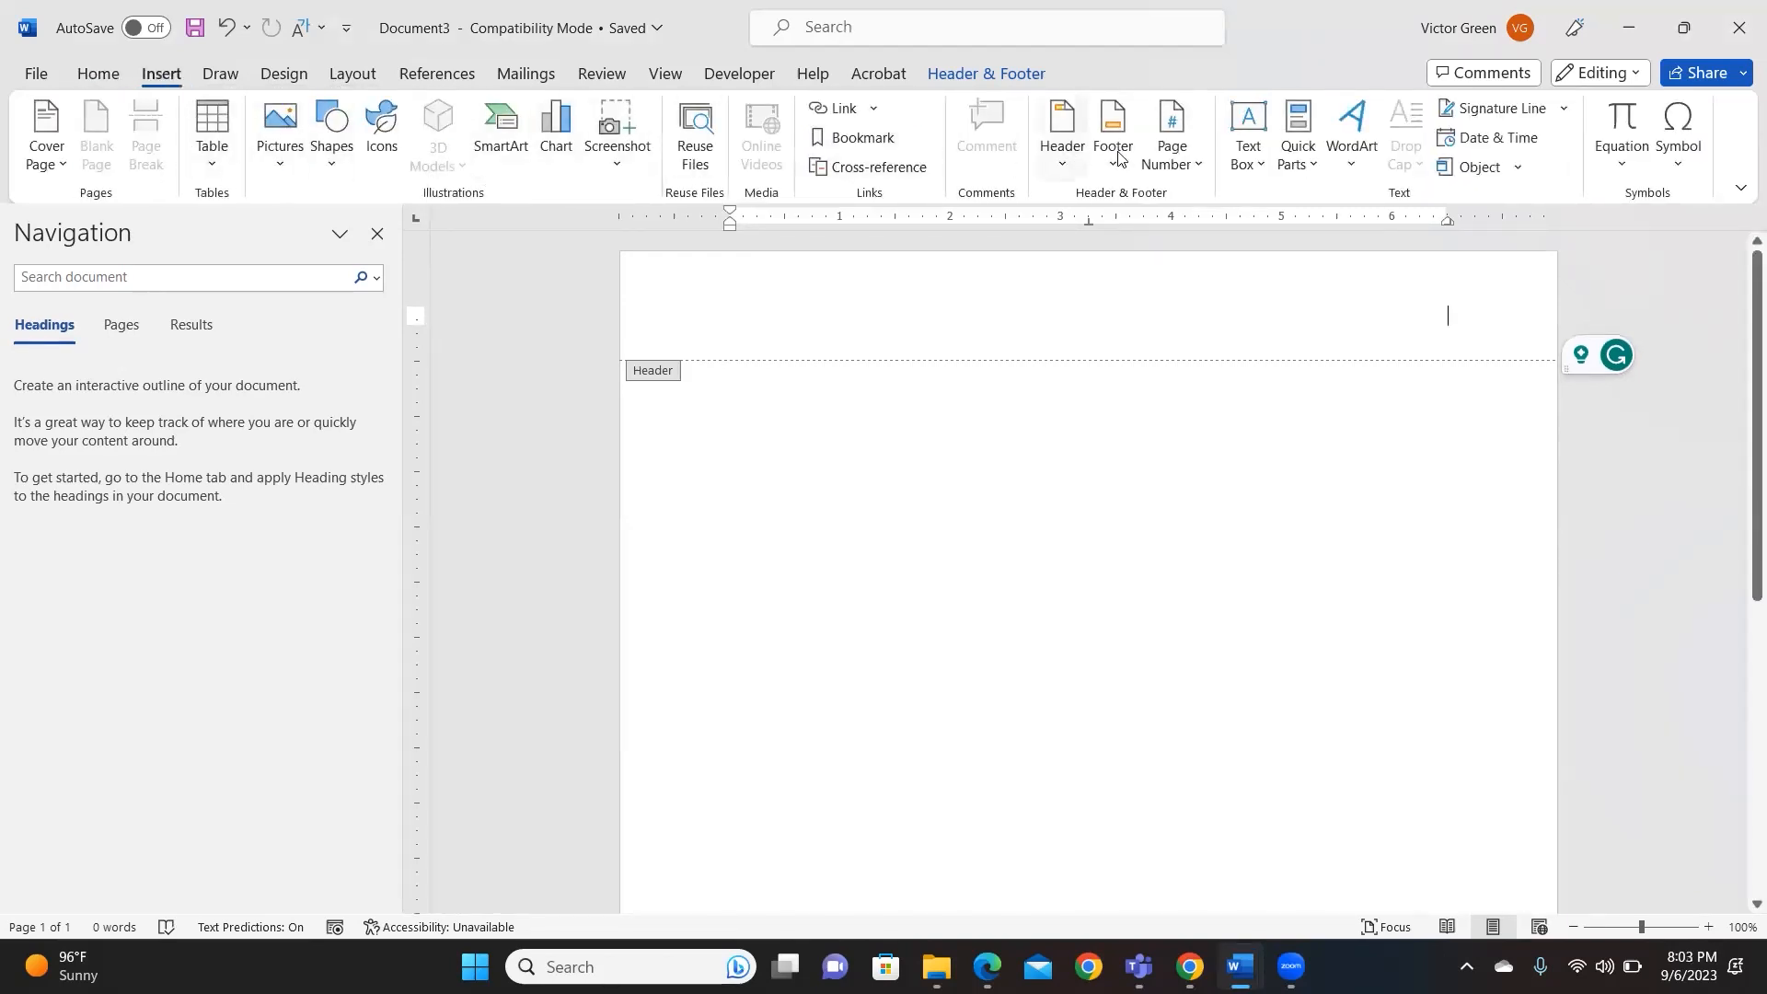
pyautogui.click(1193, 164)
pyautogui.moveTo(1223, 206)
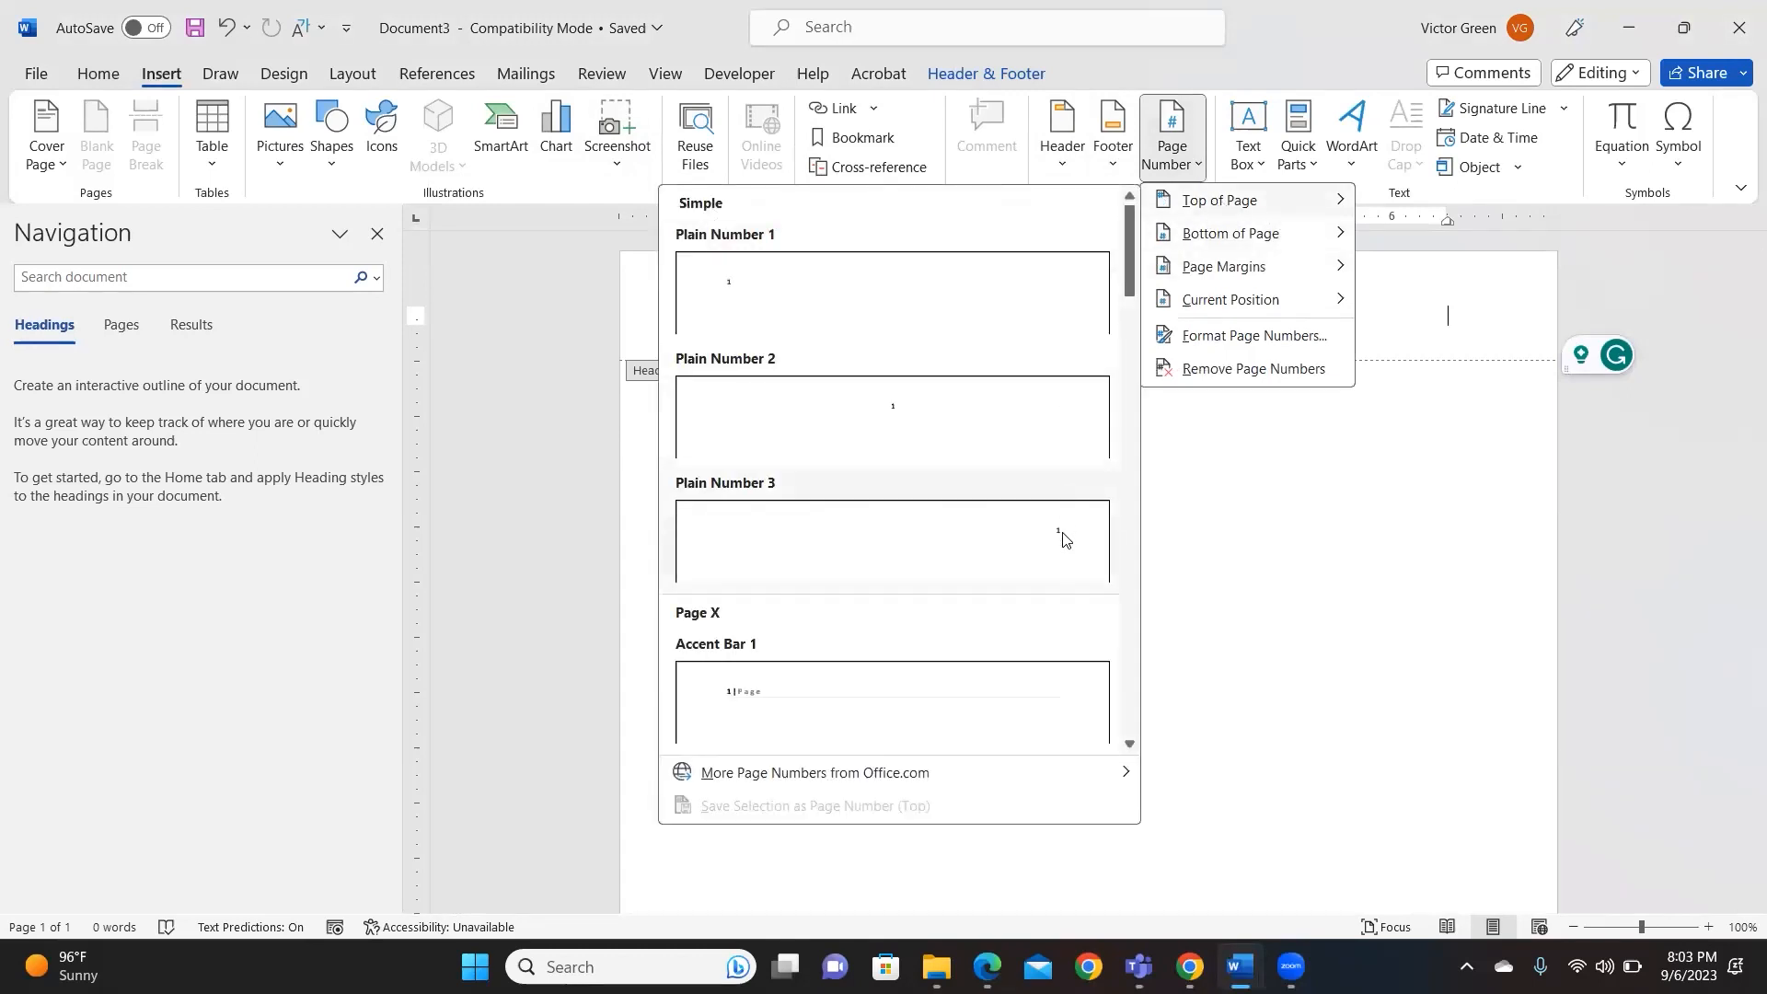
pyautogui.click(1063, 540)
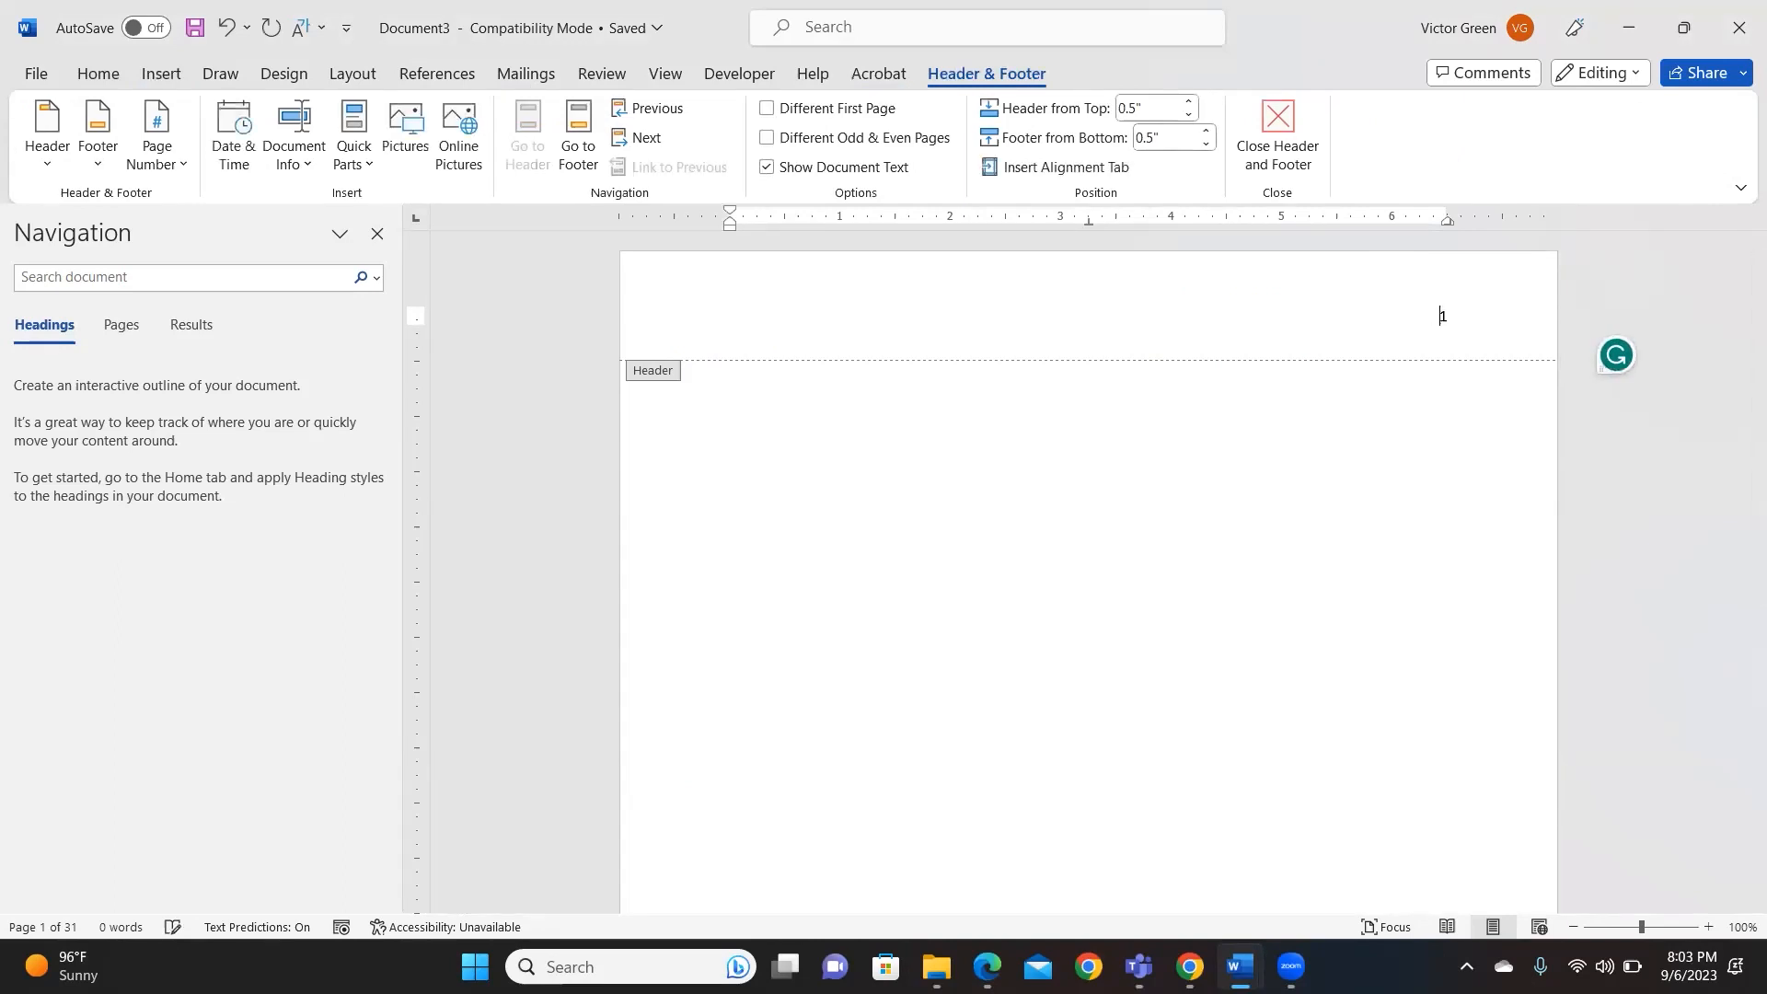
pyautogui.write('Green')
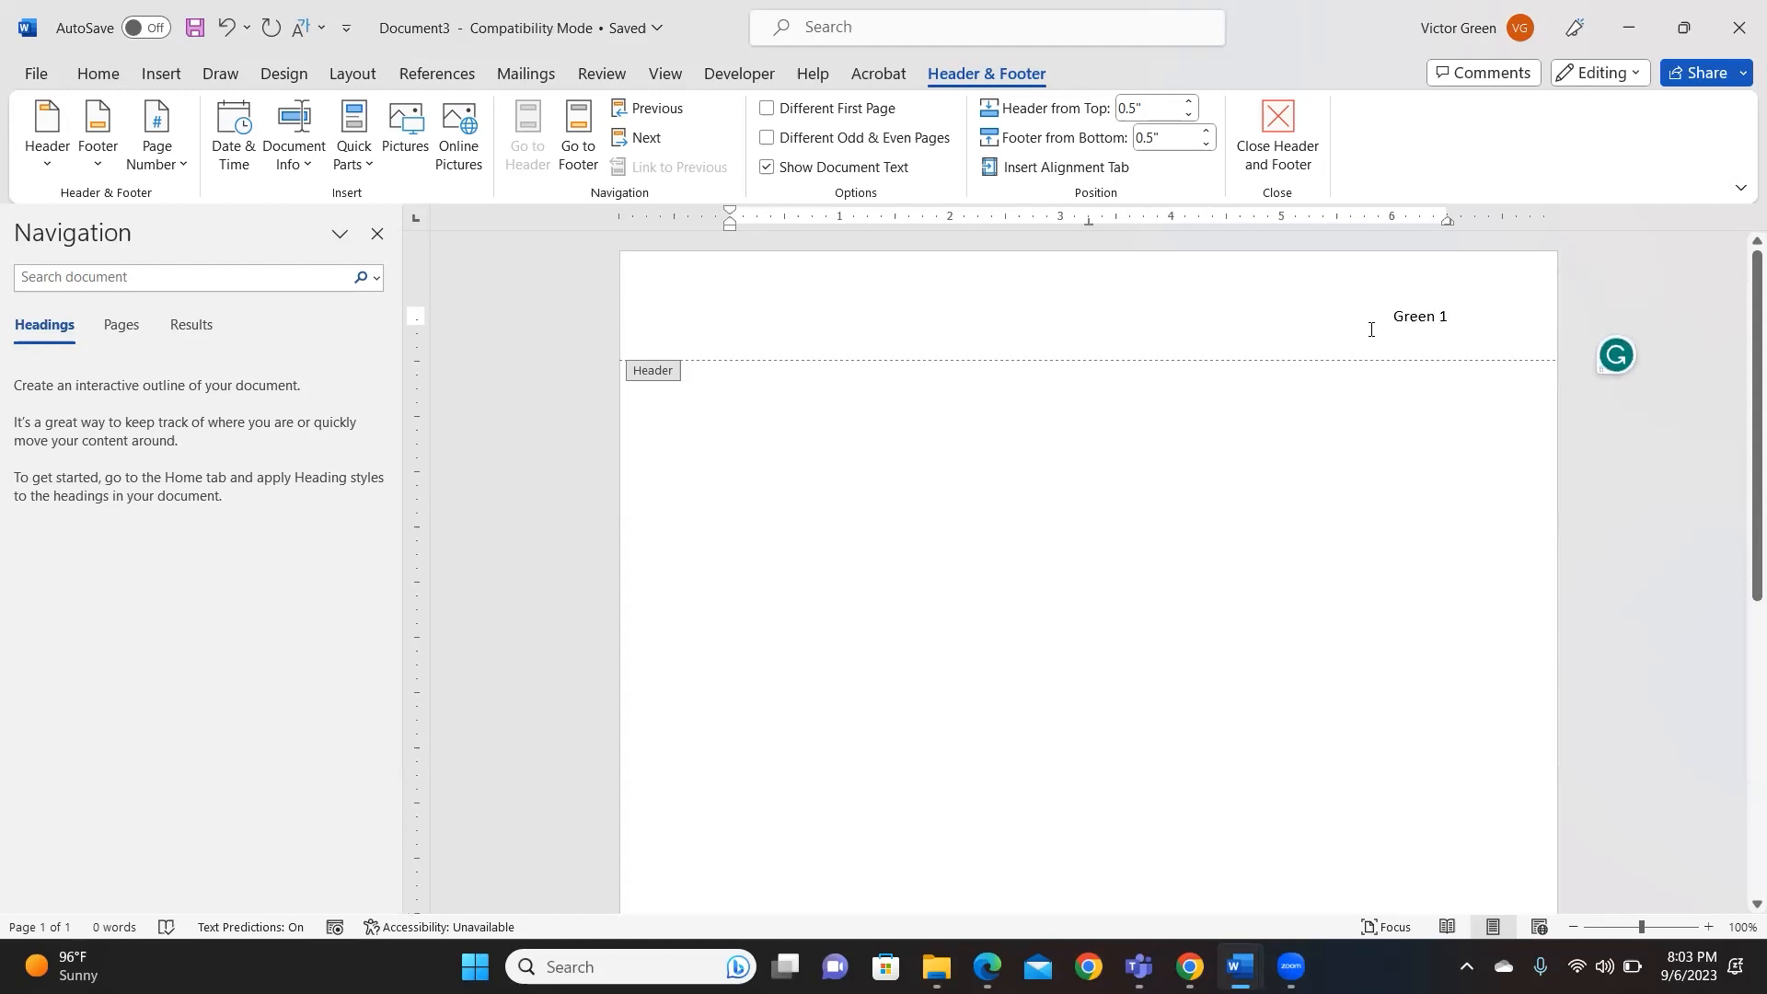
# - Close the header, then add and remove a page break to check the page-2 running head
pyautogui.click(1467, 323)
pyautogui.doubleClick(1467, 449)
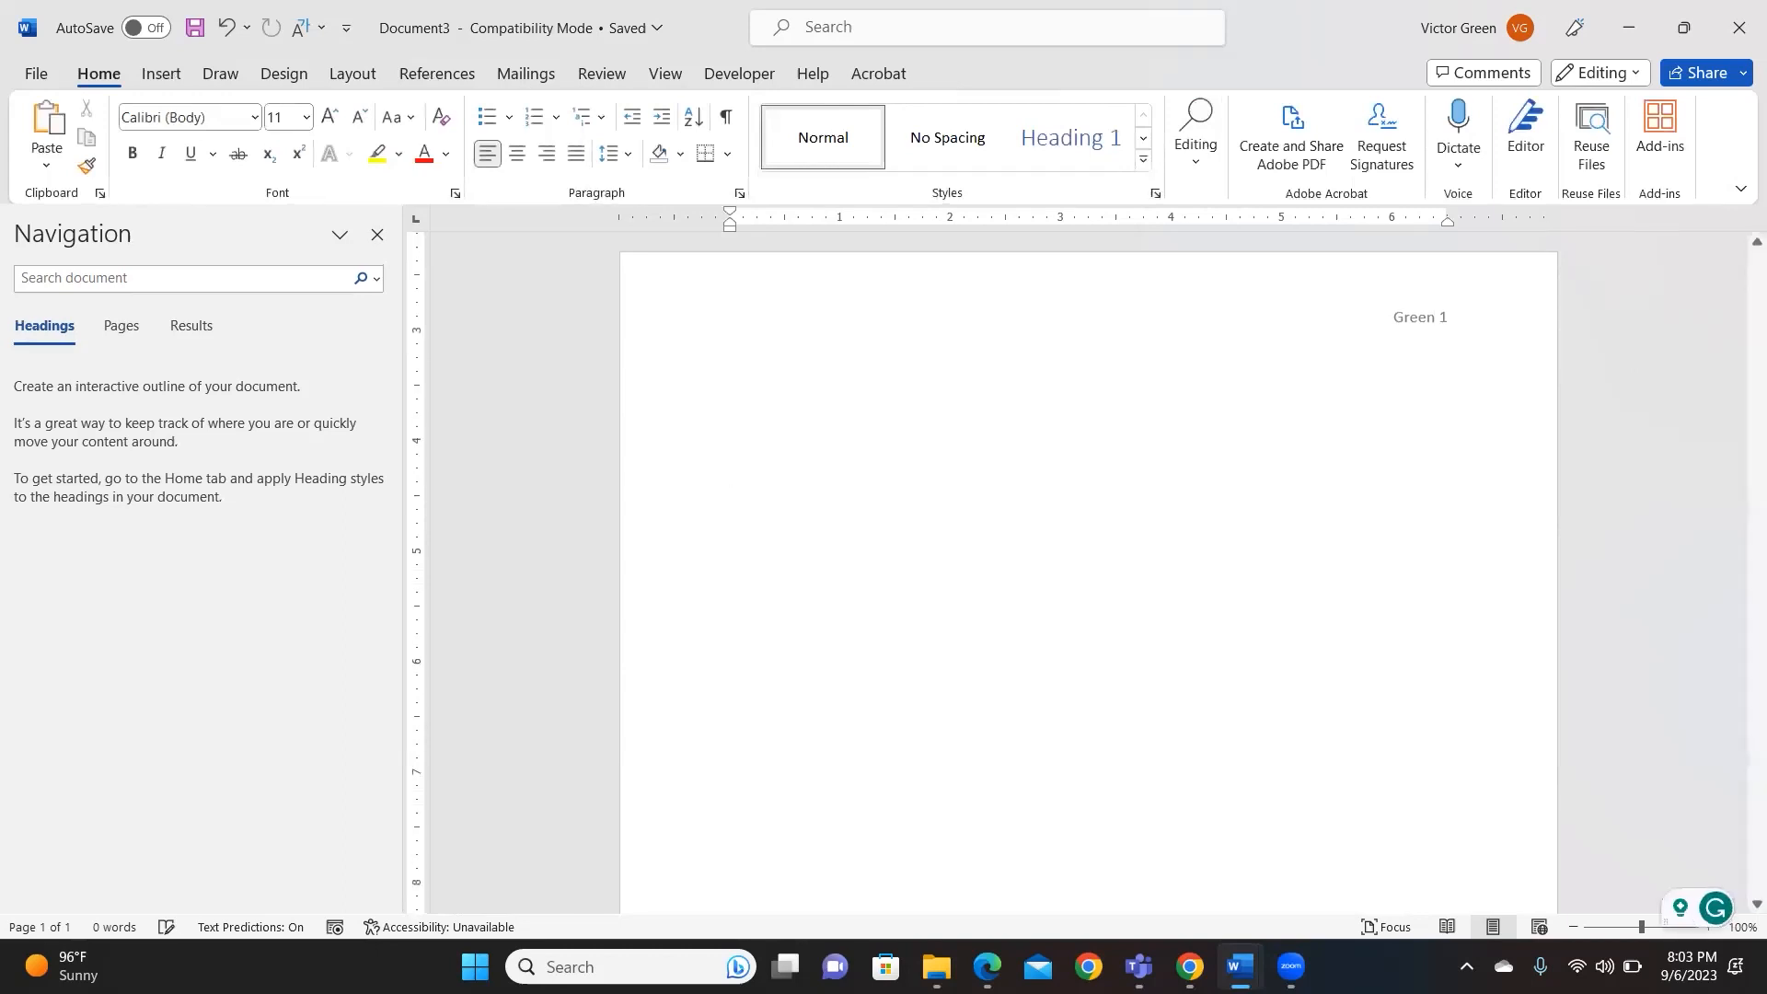
pyautogui.hotkey('ctrl', 'Return')
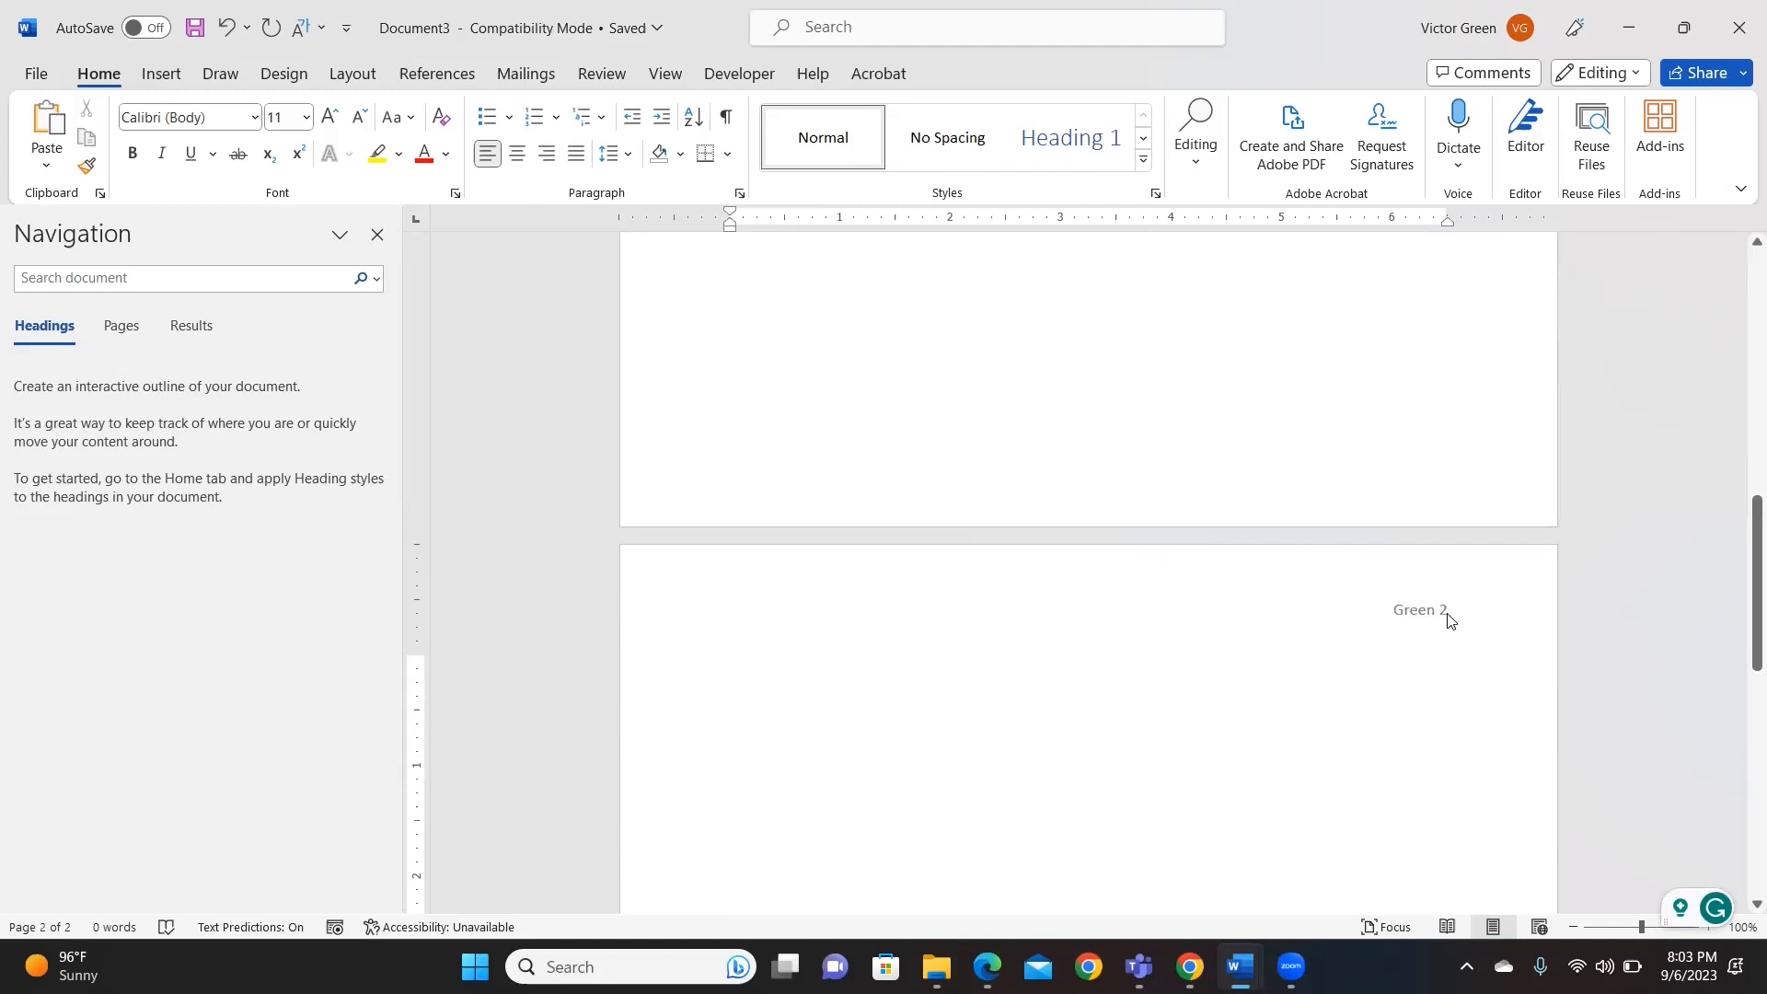
pyautogui.press('BackSpace')
pyautogui.press('BackSpace')
pyautogui.press('BackSpace')
pyautogui.press('BackSpace')
pyautogui.press('BackSpace')
pyautogui.press('BackSpace')
pyautogui.press('BackSpace')
pyautogui.press('BackSpace')
pyautogui.press('BackSpace')
pyautogui.press('BackSpace')
pyautogui.press('BackSpace')
pyautogui.press('BackSpace')
pyautogui.press('BackSpace')
pyautogui.press('BackSpace')
pyautogui.press('BackSpace')
pyautogui.press('BackSpace')
pyautogui.press('BackSpace')
pyautogui.press('BackSpace')
pyautogui.press('BackSpace')
pyautogui.press('BackSpace')
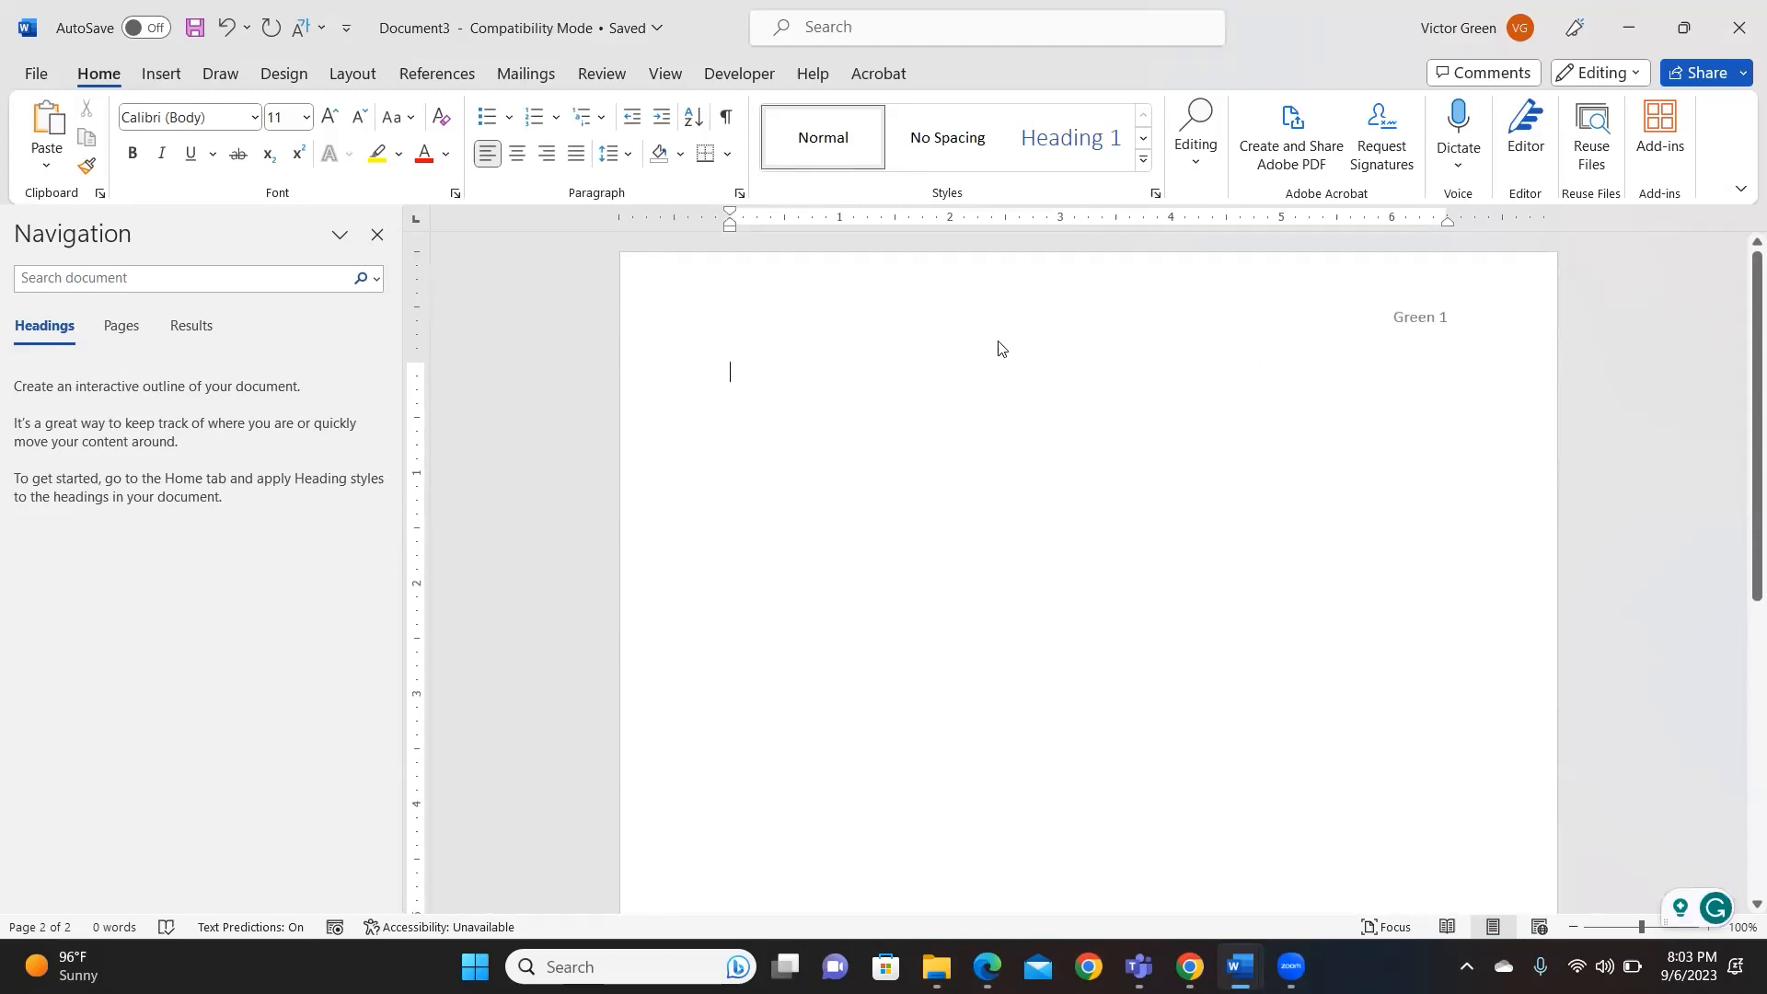
# - Delete the surname and page number from the header
pyautogui.doubleClick(1378, 317)
pyautogui.moveTo(1467, 321); pyautogui.dragTo(1387, 319)
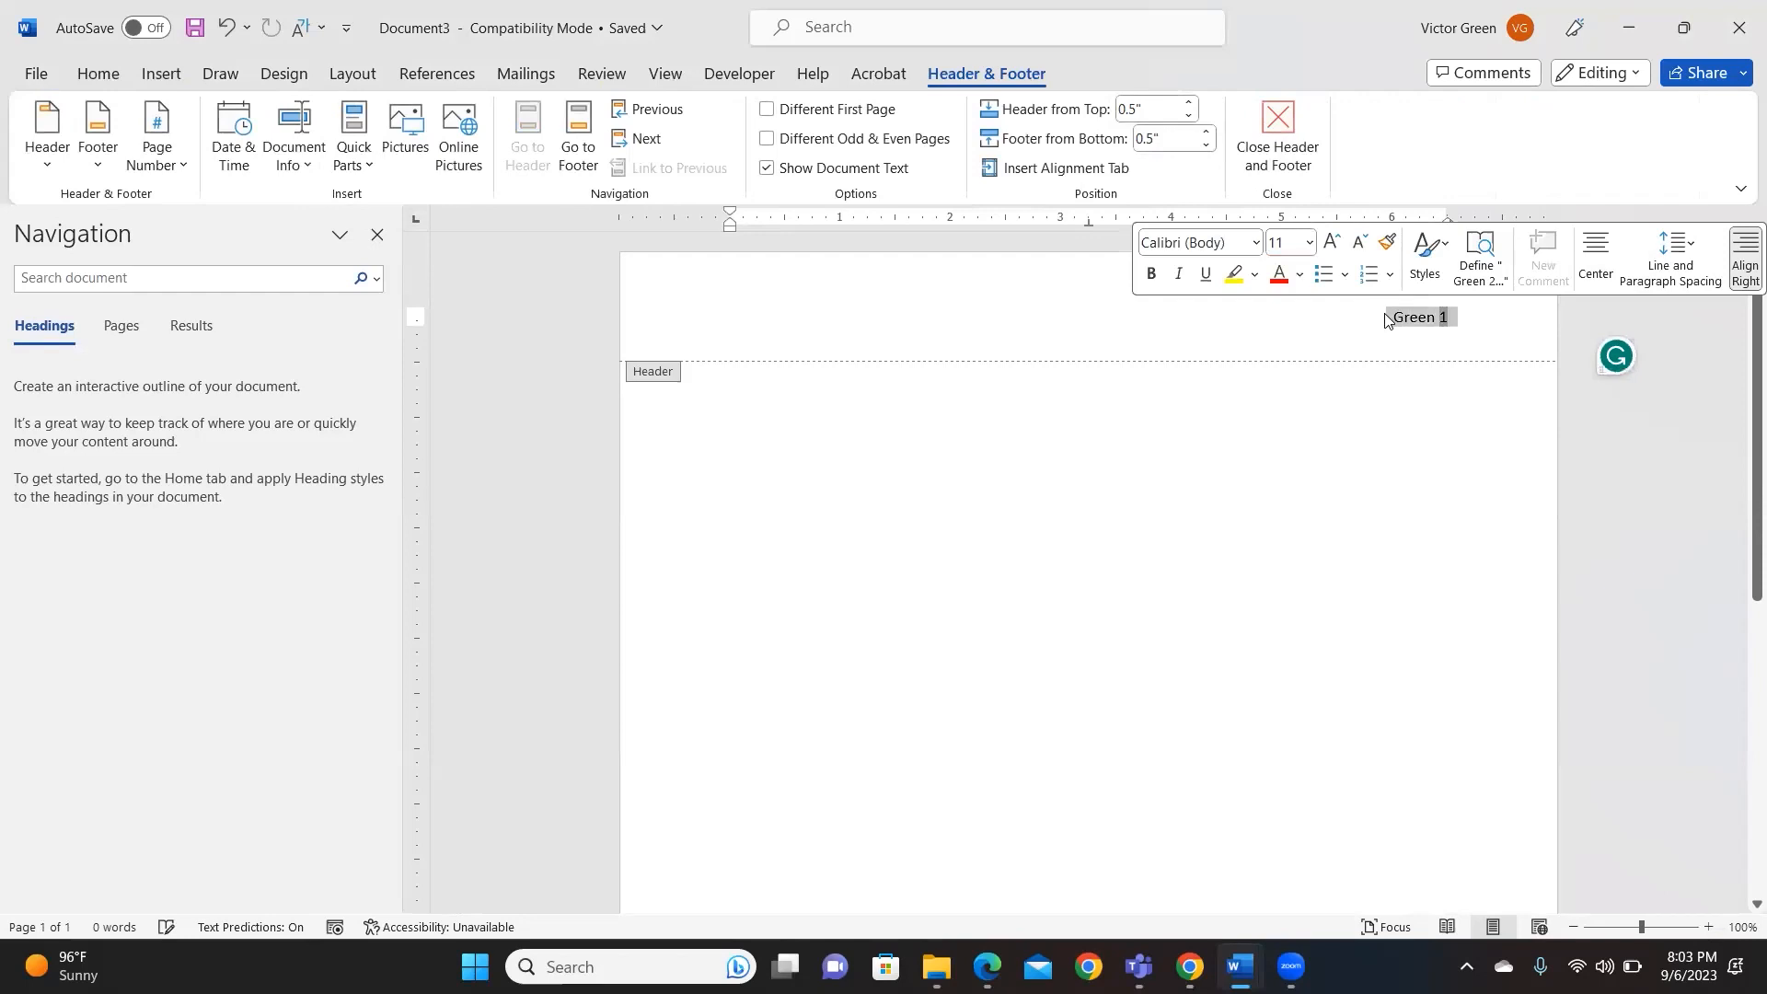
pyautogui.press('BackSpace')
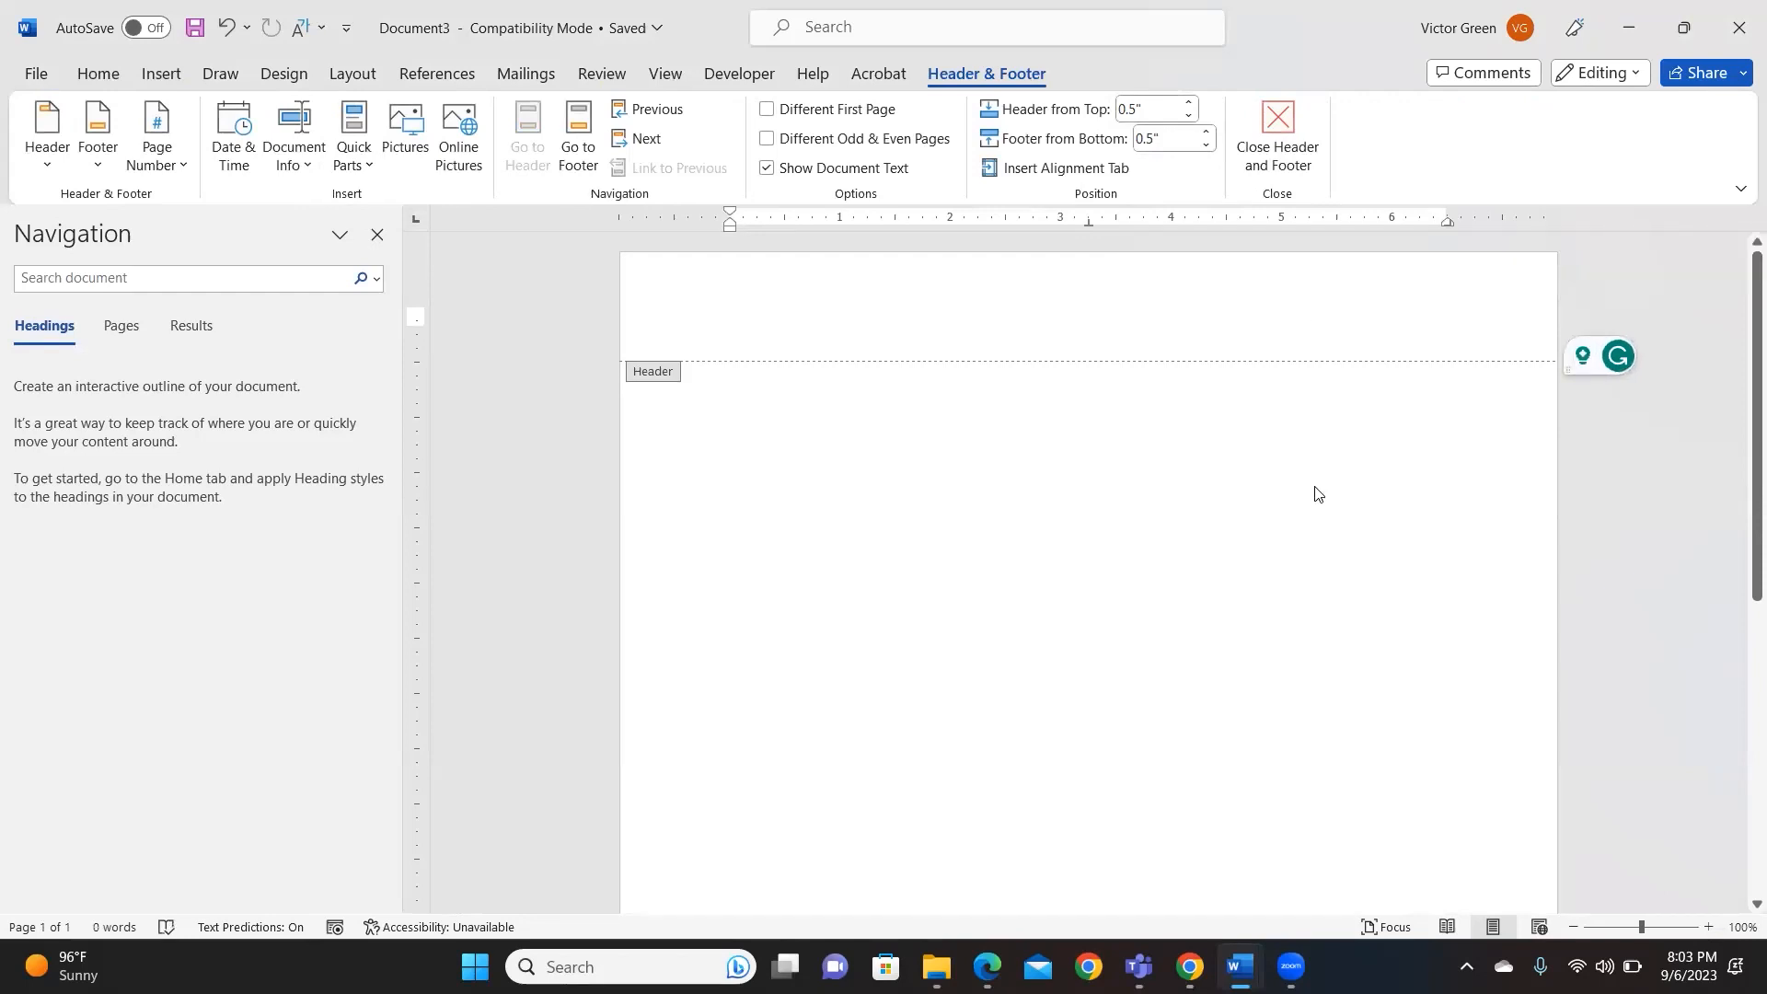
pyautogui.doubleClick(1282, 572)
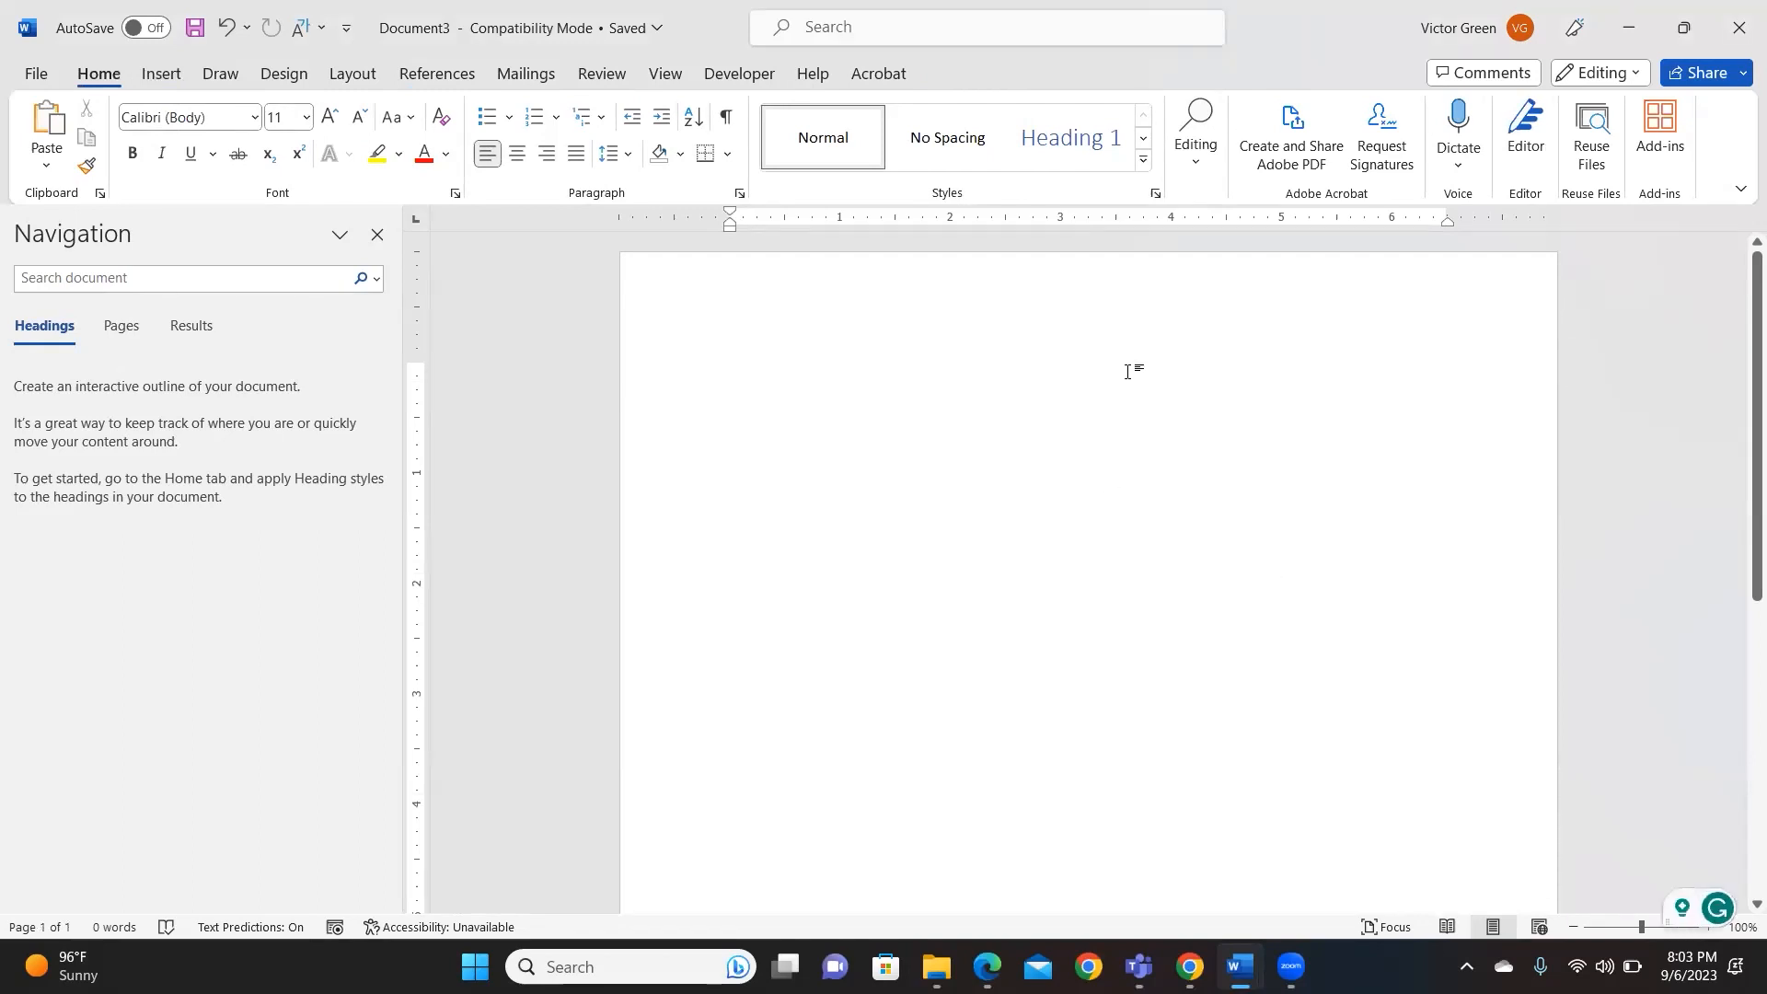
# - Reinsert a Plain Number 3 page number with the author's surname and close the header
pyautogui.doubleClick(1223, 303)
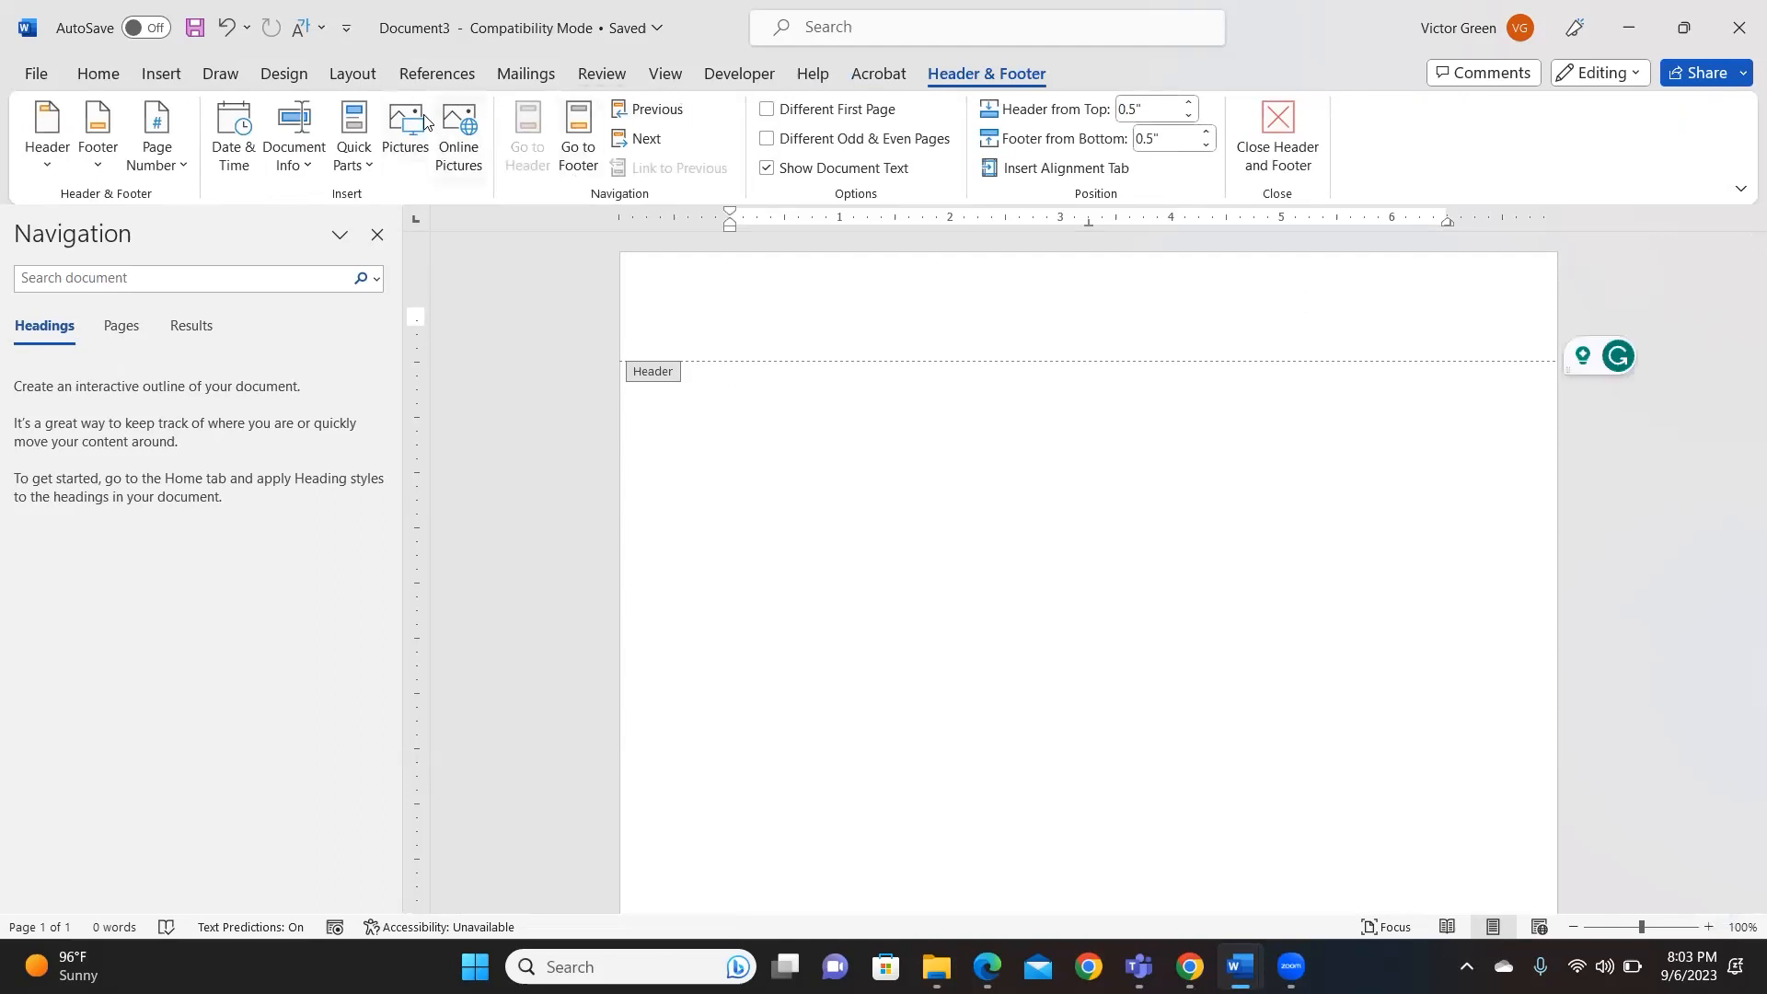
pyautogui.click(181, 172)
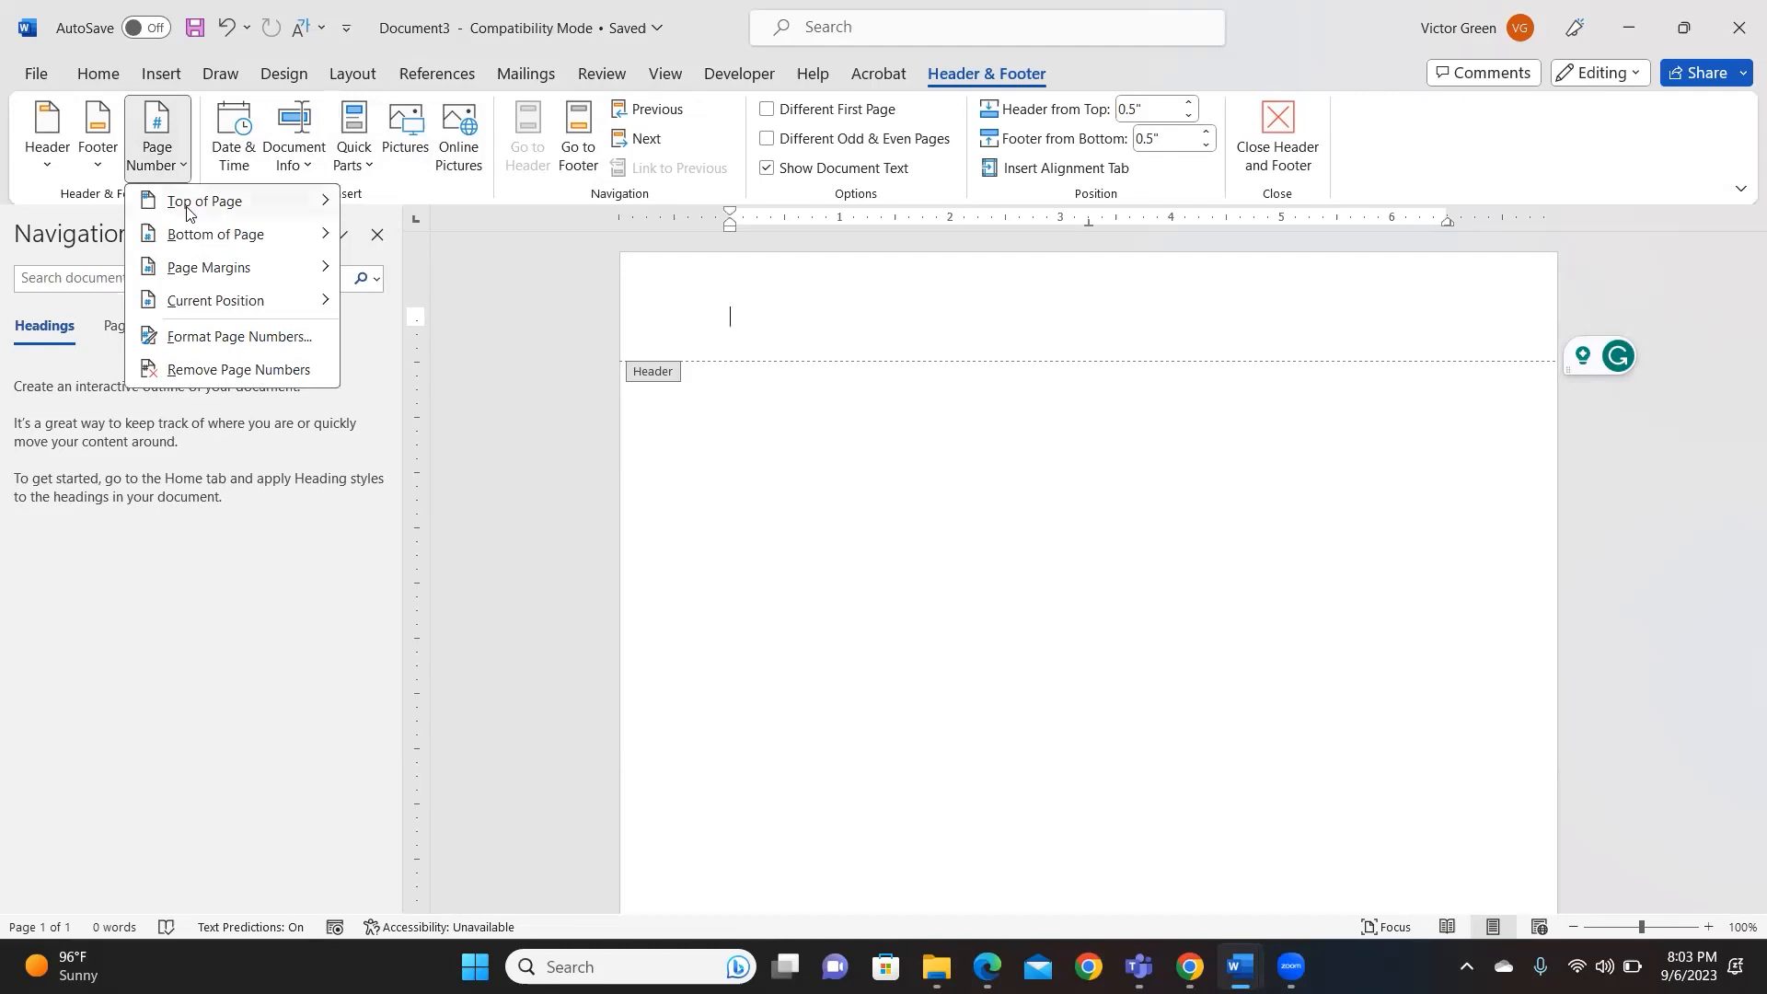
pyautogui.moveTo(187, 212)
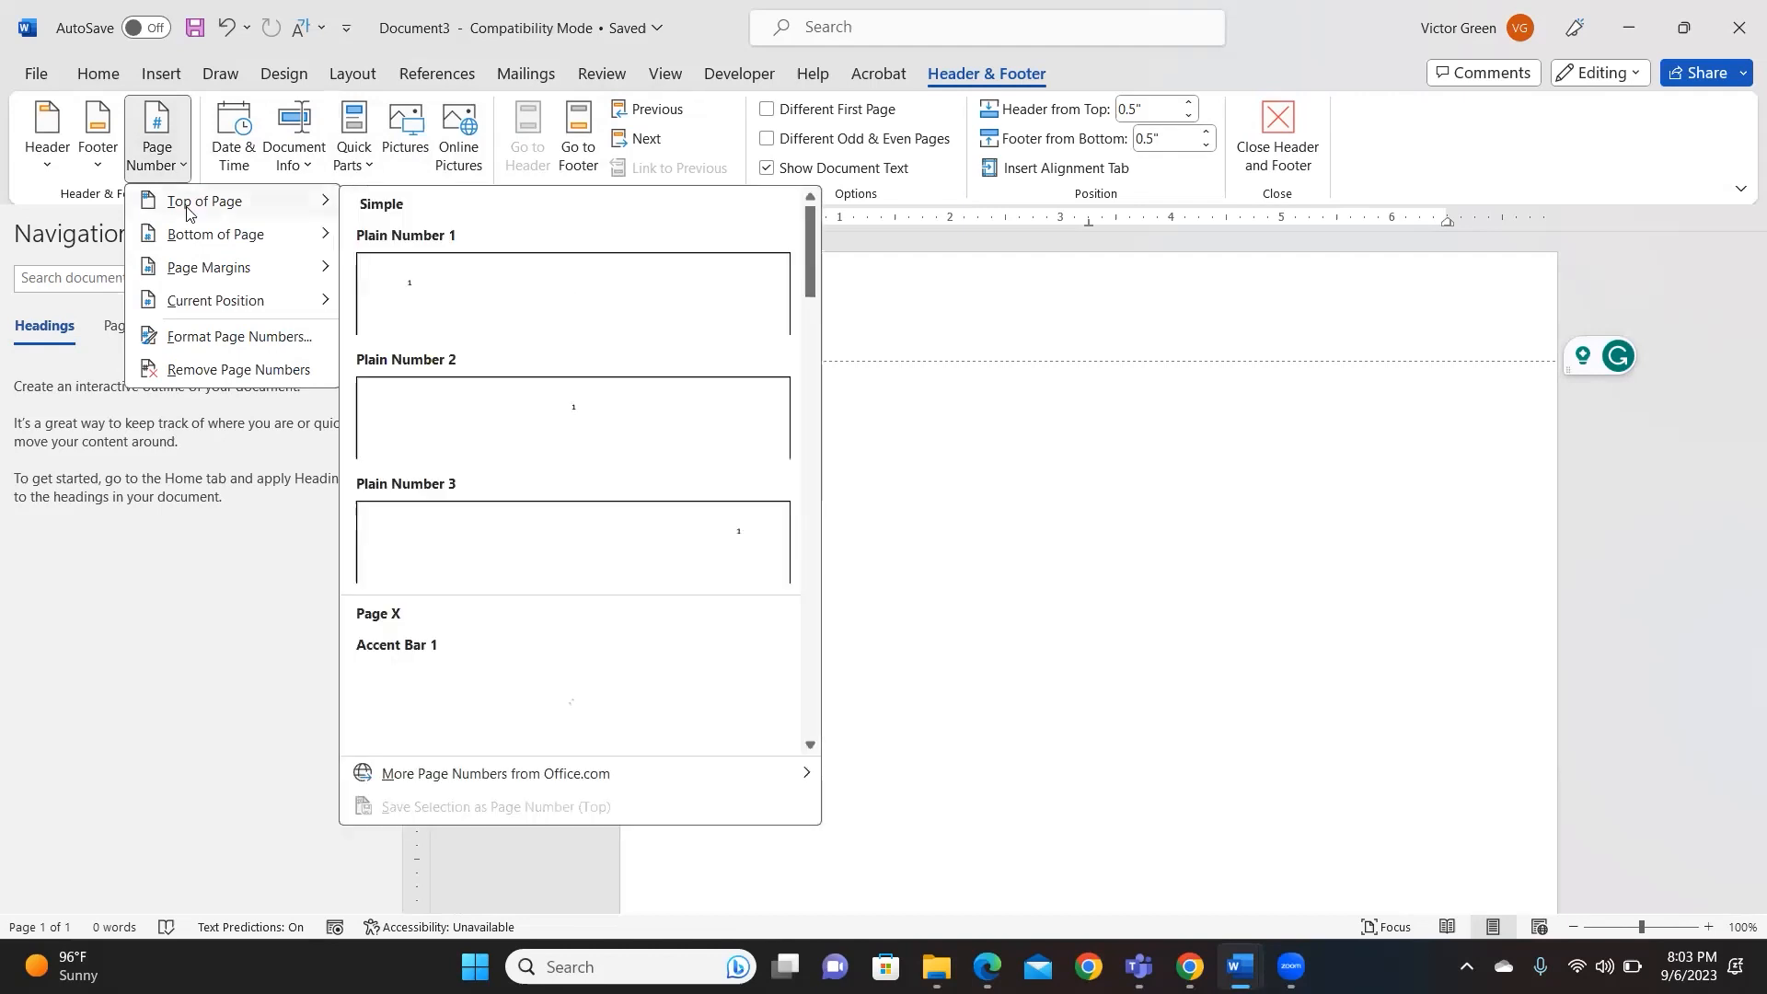
pyautogui.click(735, 543)
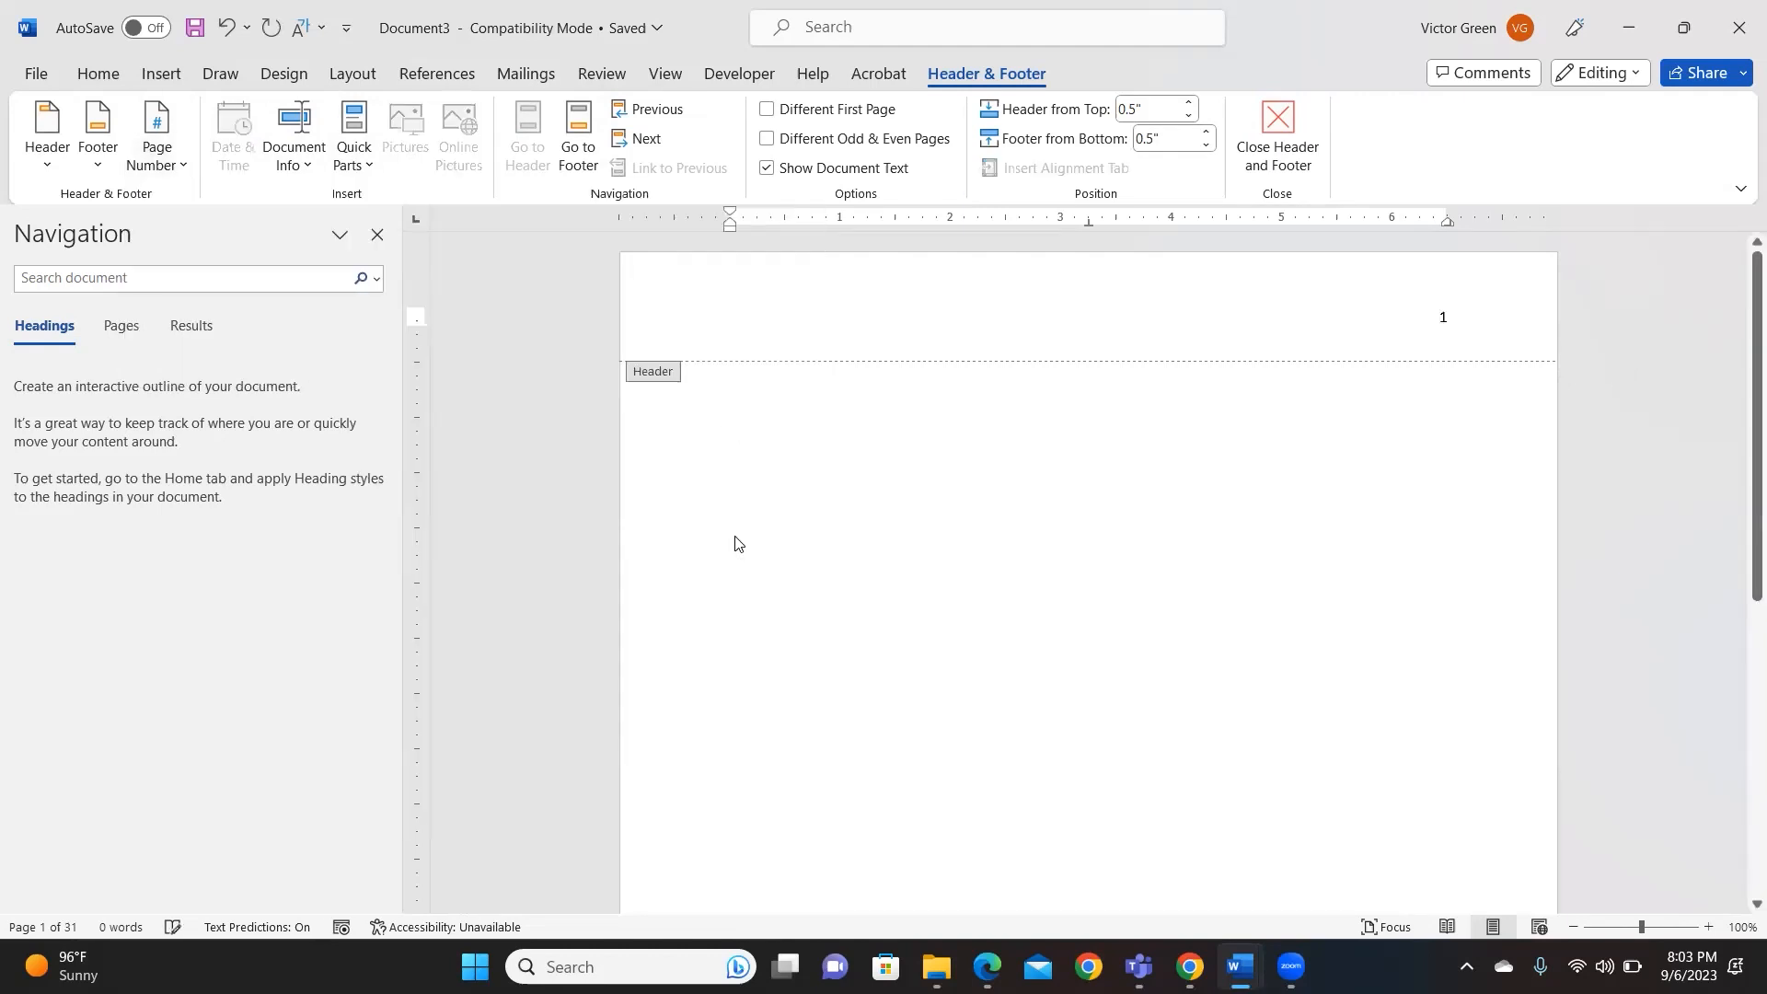
pyautogui.write('Green')
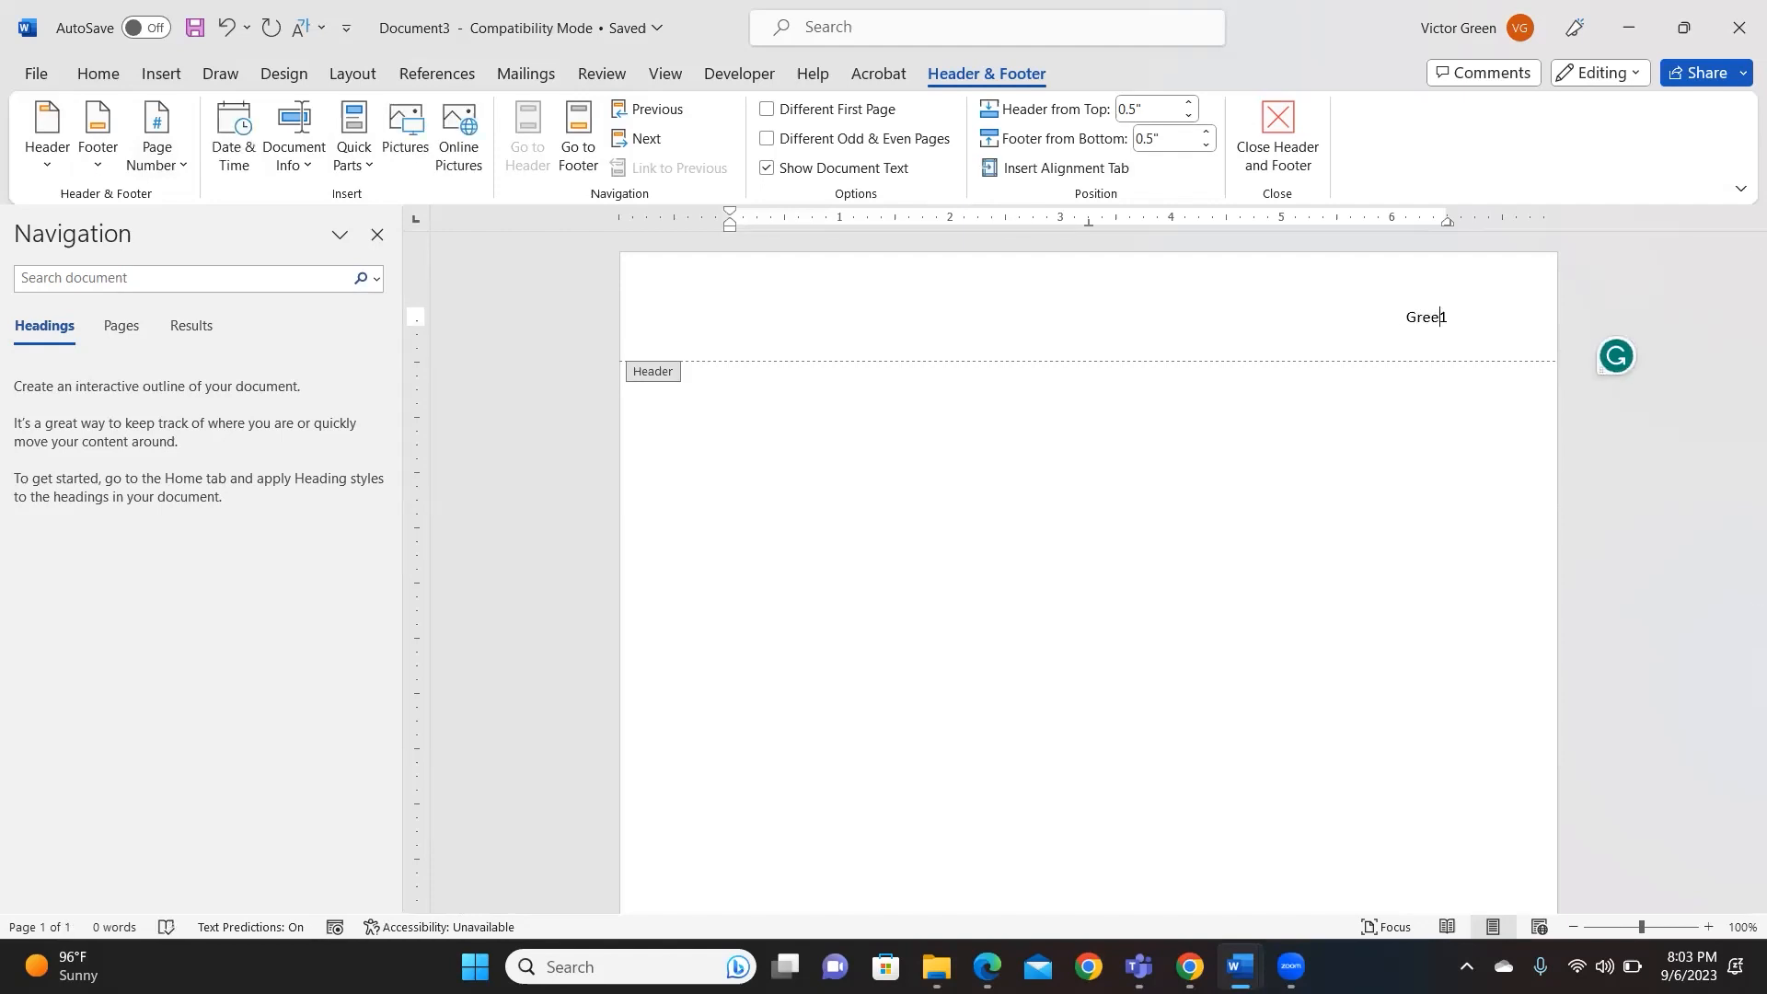
pyautogui.moveTo(1386, 317); pyautogui.dragTo(1461, 318)
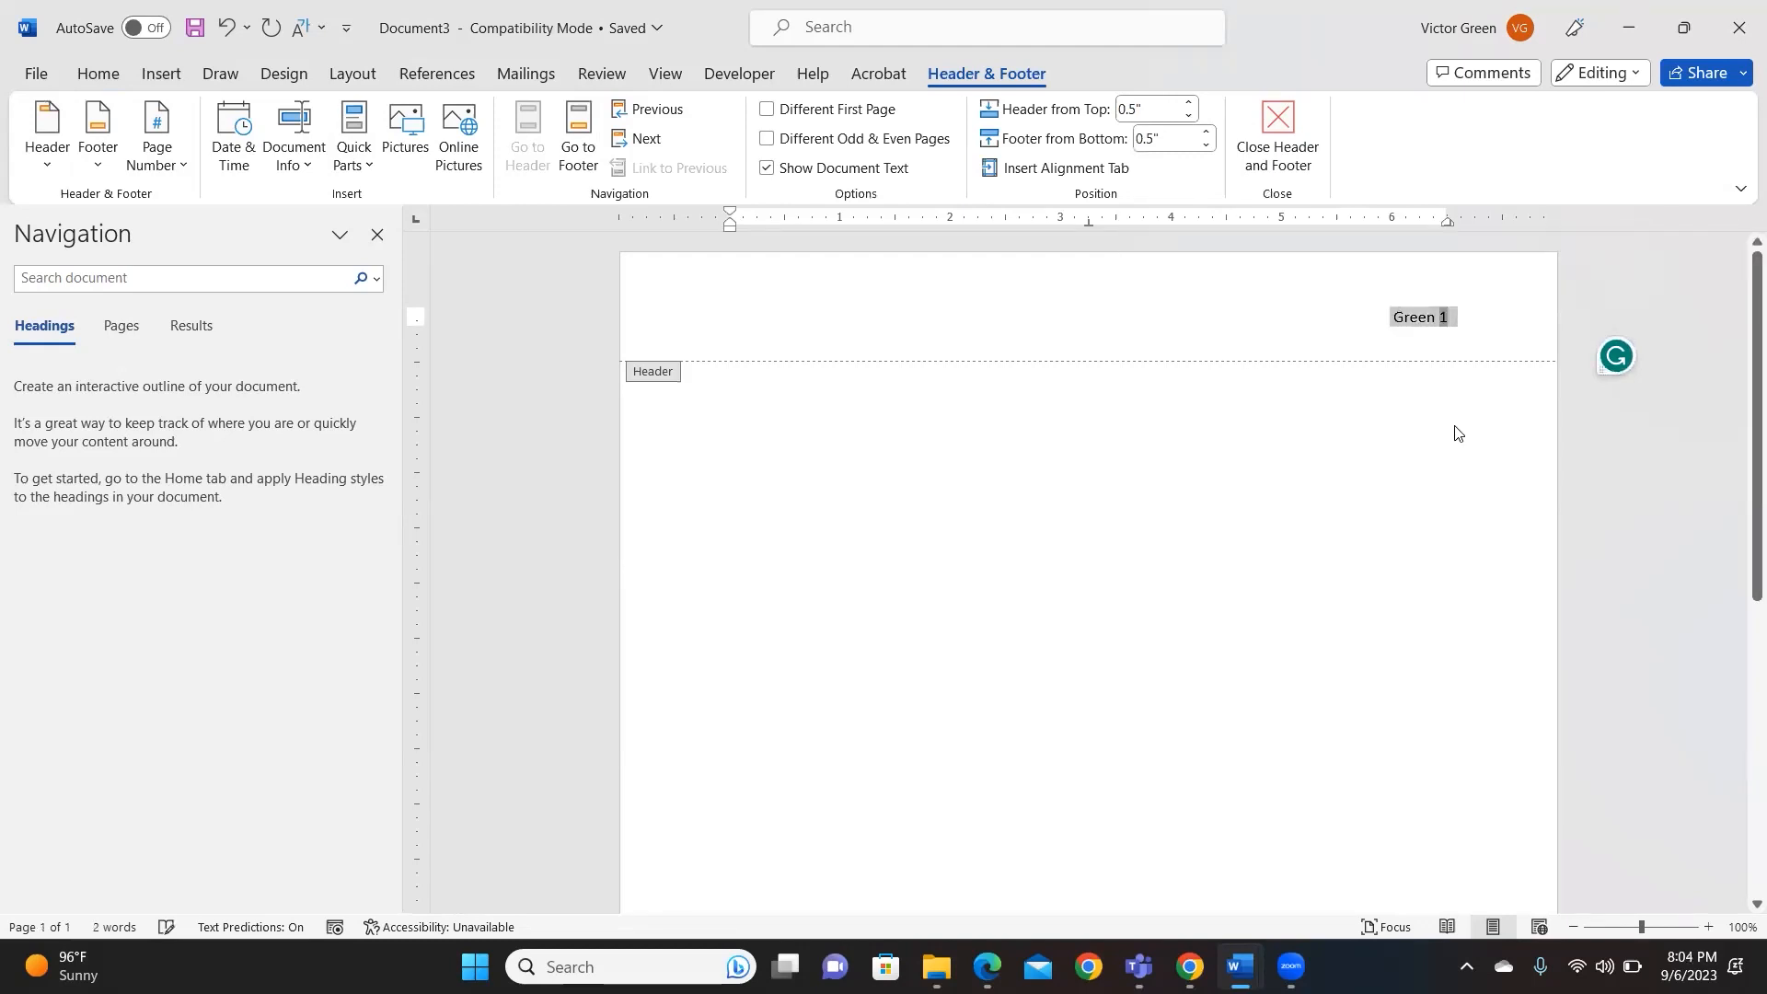
pyautogui.doubleClick(1413, 460)
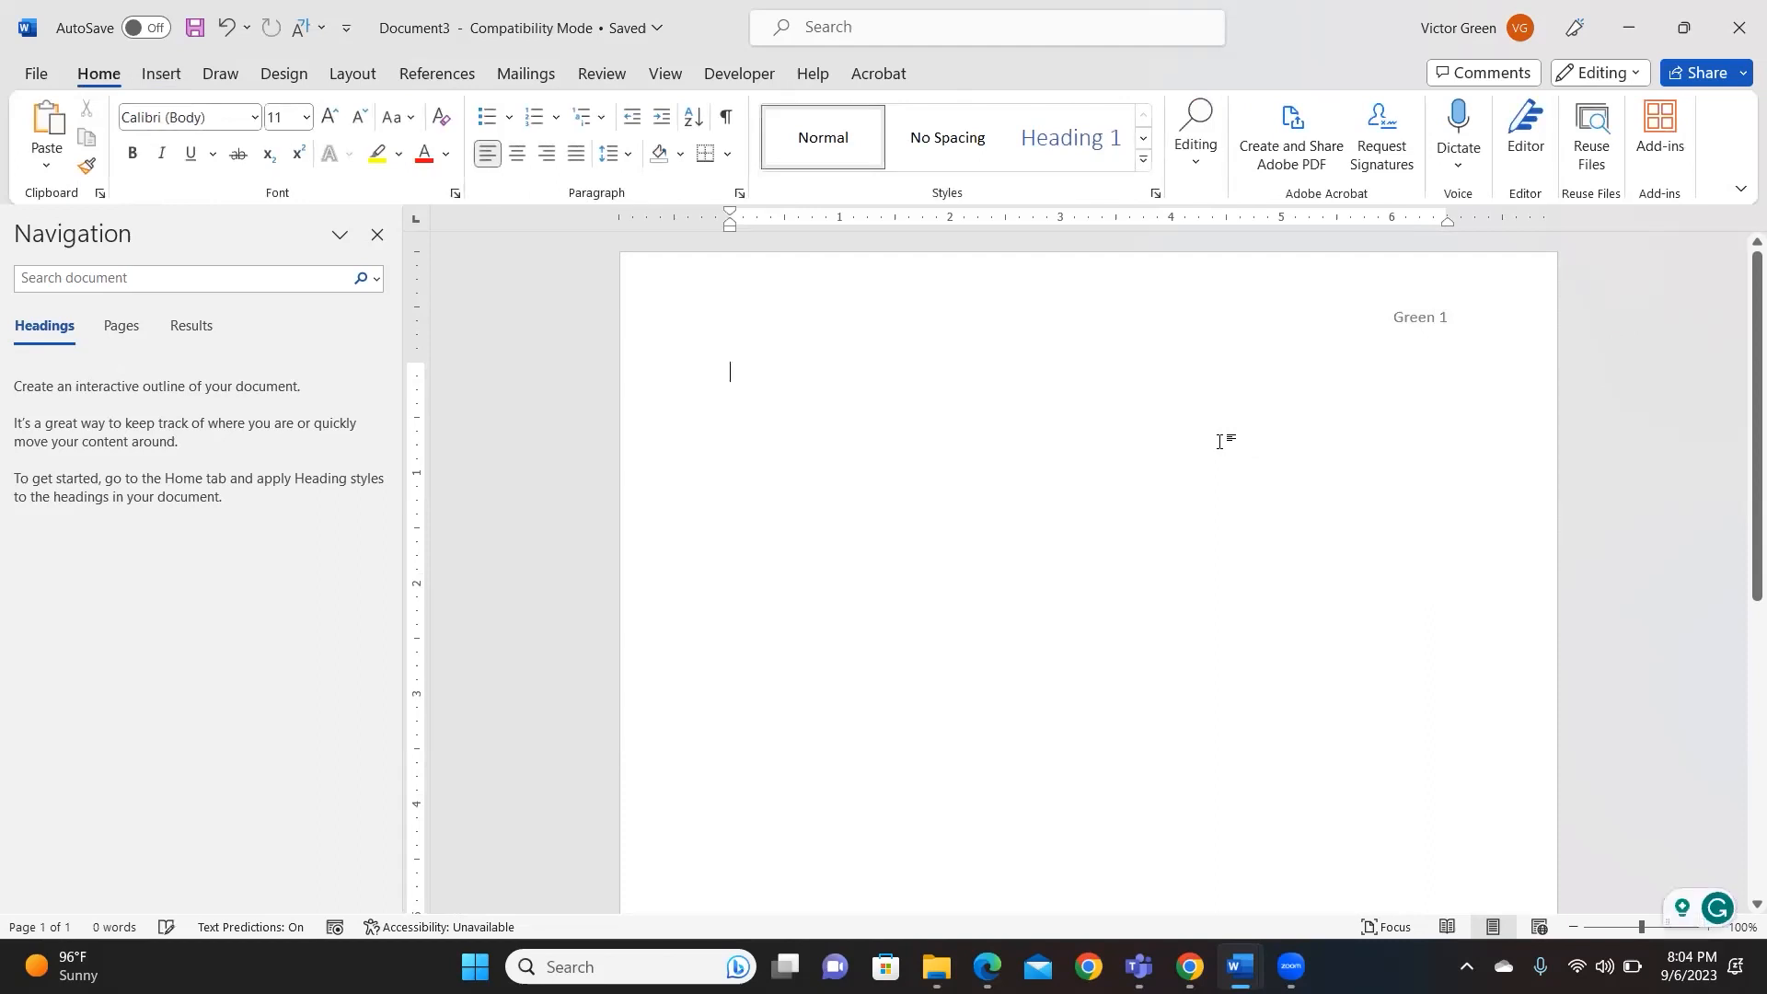
pyautogui.doubleClick(996, 320)
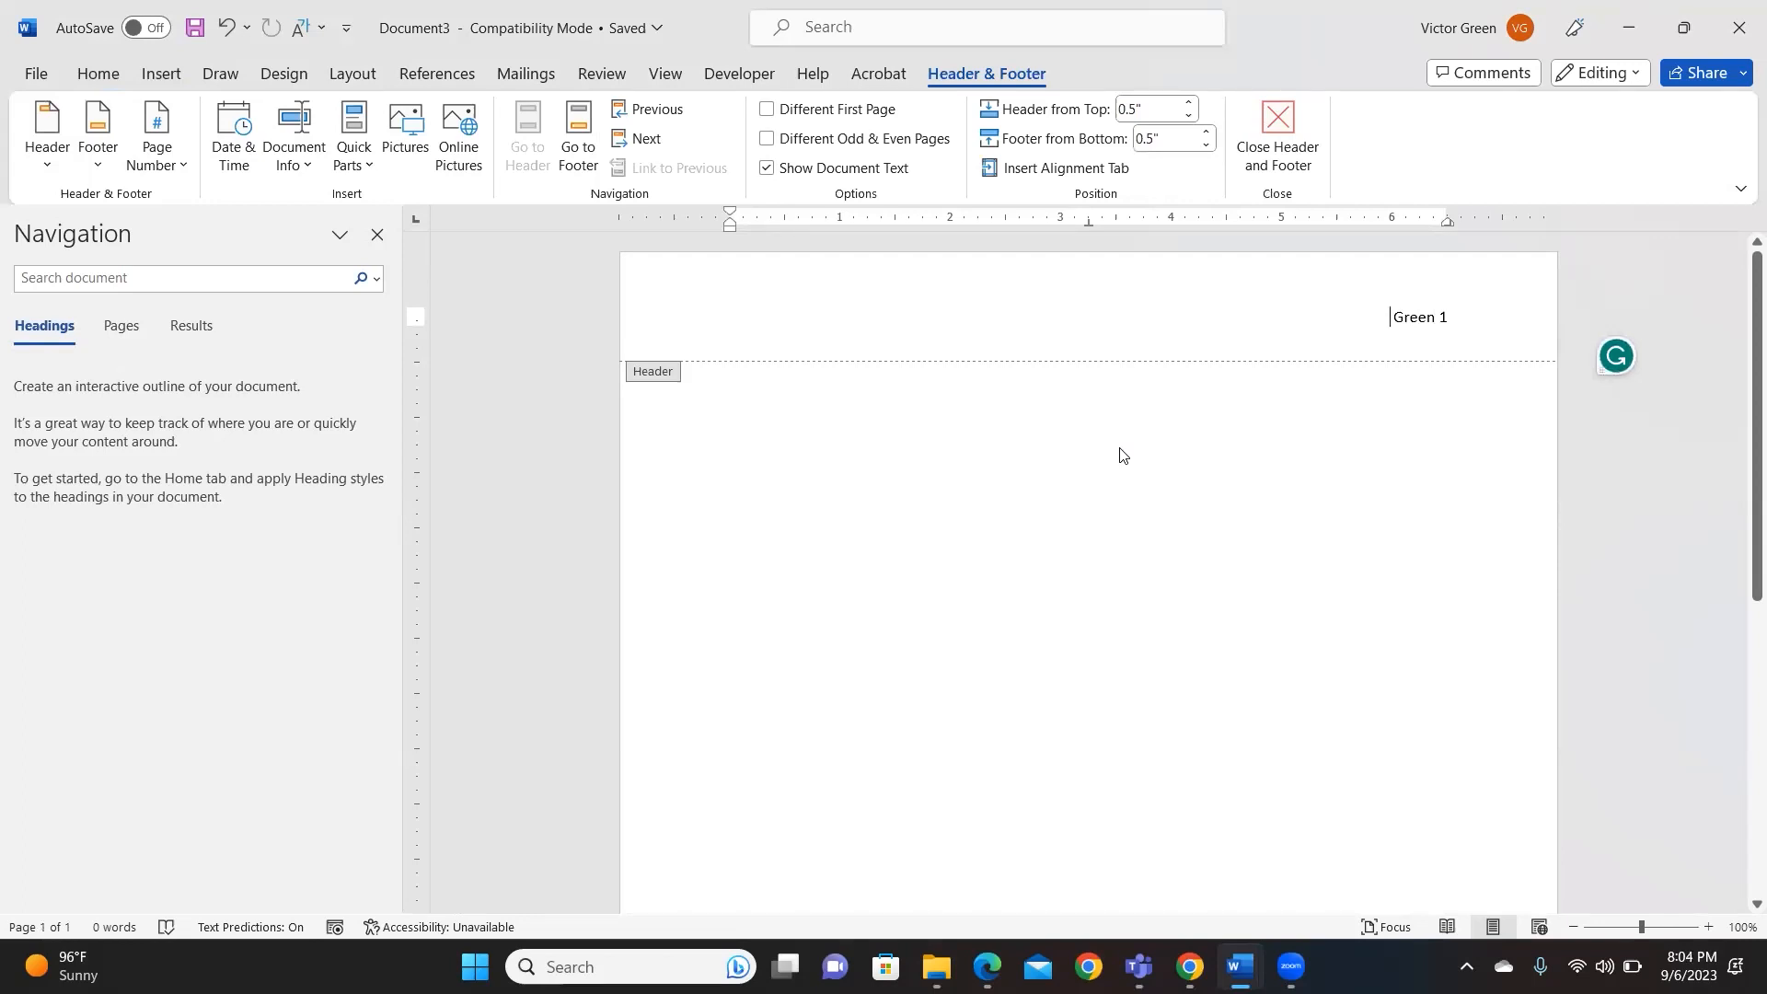
pyautogui.doubleClick(801, 399)
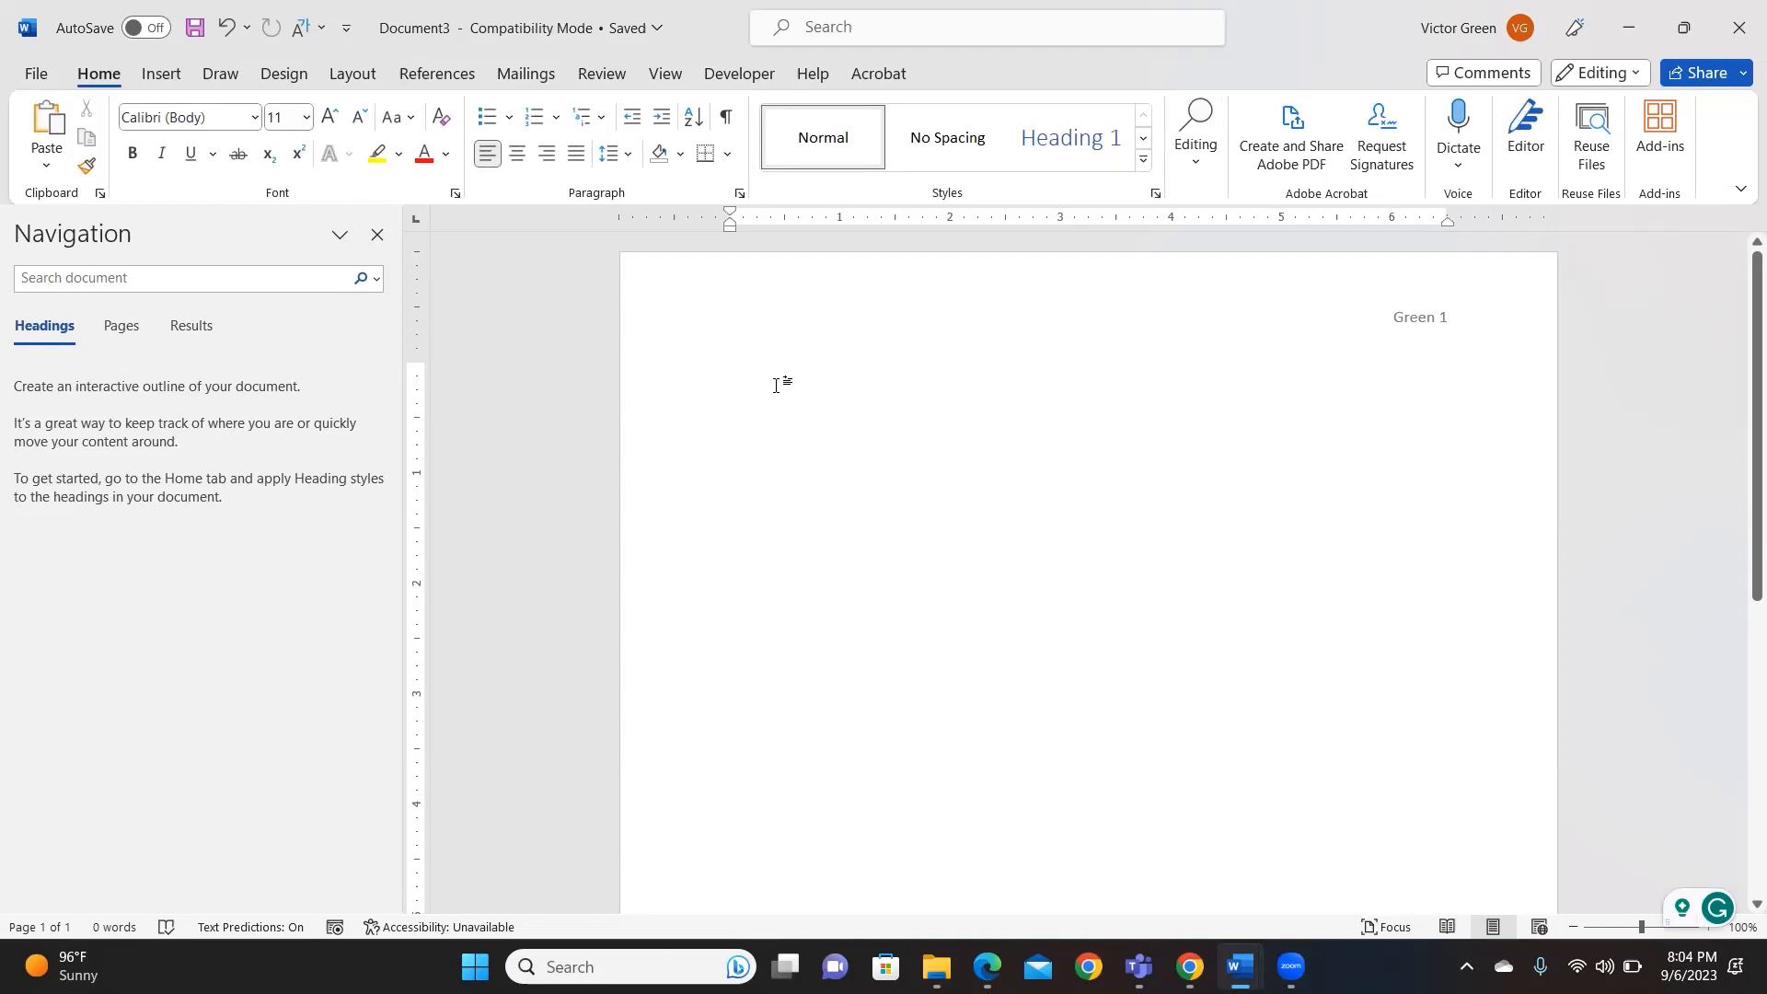
# - Type the student's name, the instructor's title and name, and ENG 100-14 as heading lines
pyautogui.press('Return')
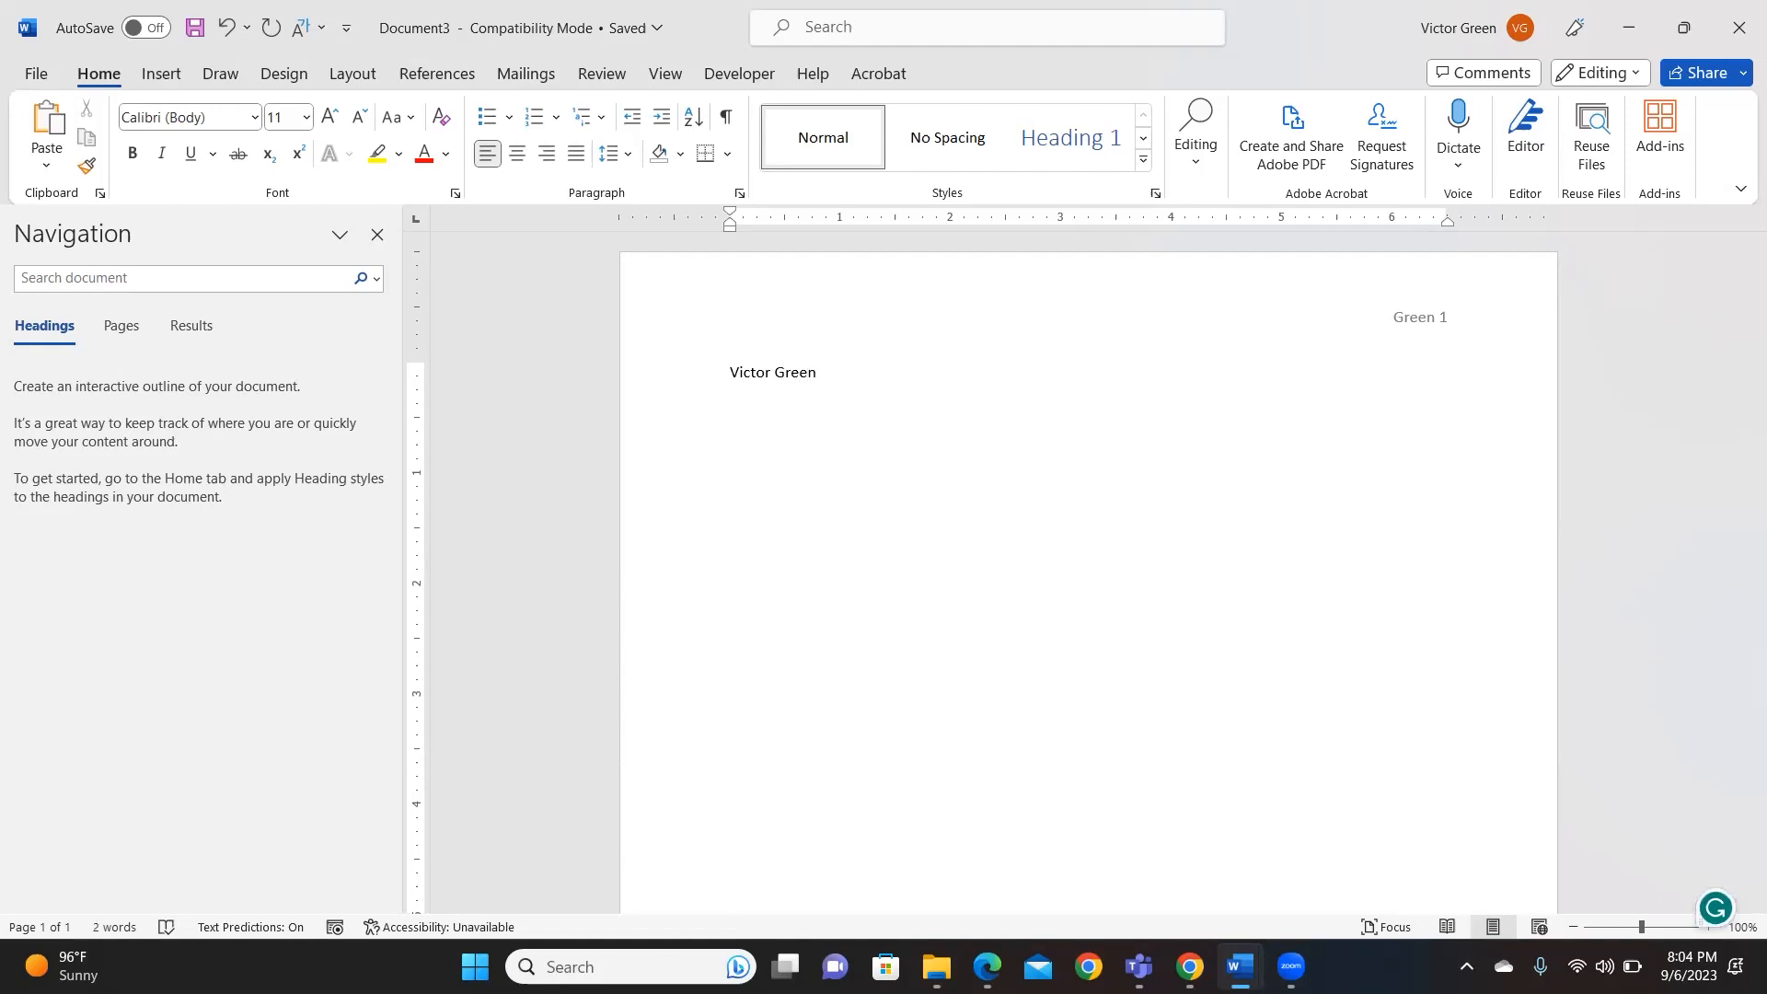
pyautogui.write('Professor Green')
pyautogui.press('BackSpace')
pyautogui.press('BackSpace')
pyautogui.press('BackSpace')
pyautogui.press('BackSpace')
pyautogui.press('BackSpace')
pyautogui.press('BackSpace')
pyautogui.press('BackSpace')
pyautogui.press('BackSpace')
pyautogui.press('BackSpace')
pyautogui.press('BackSpace')
pyautogui.write('Mr.')
pyautogui.press('BackSpace')
pyautogui.press('BackSpace')
pyautogui.press('BackSpace')
pyautogui.press('BackSpace')
pyautogui.write('Pro ')
pyautogui.write('fessor')
pyautogui.write('ENG 100')
pyautogui.write('-14')
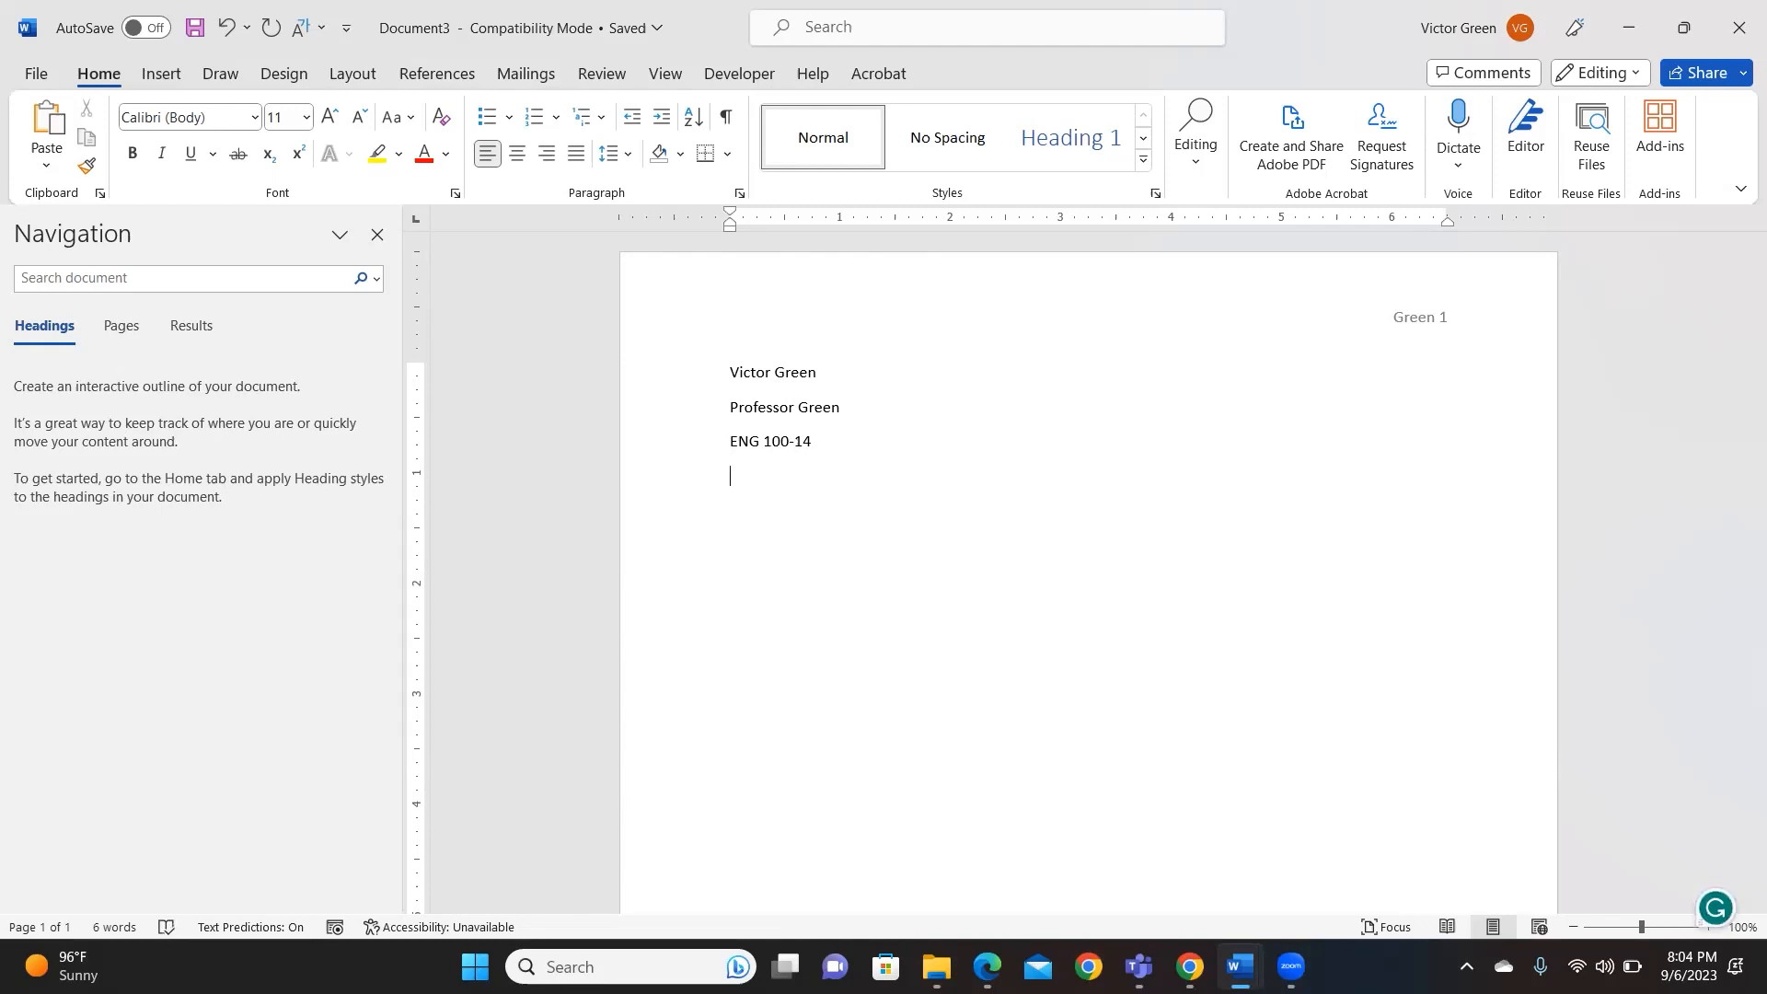
# - Add the date 6 September 2023 and start a new line below it
pyautogui.write('6 Sep')
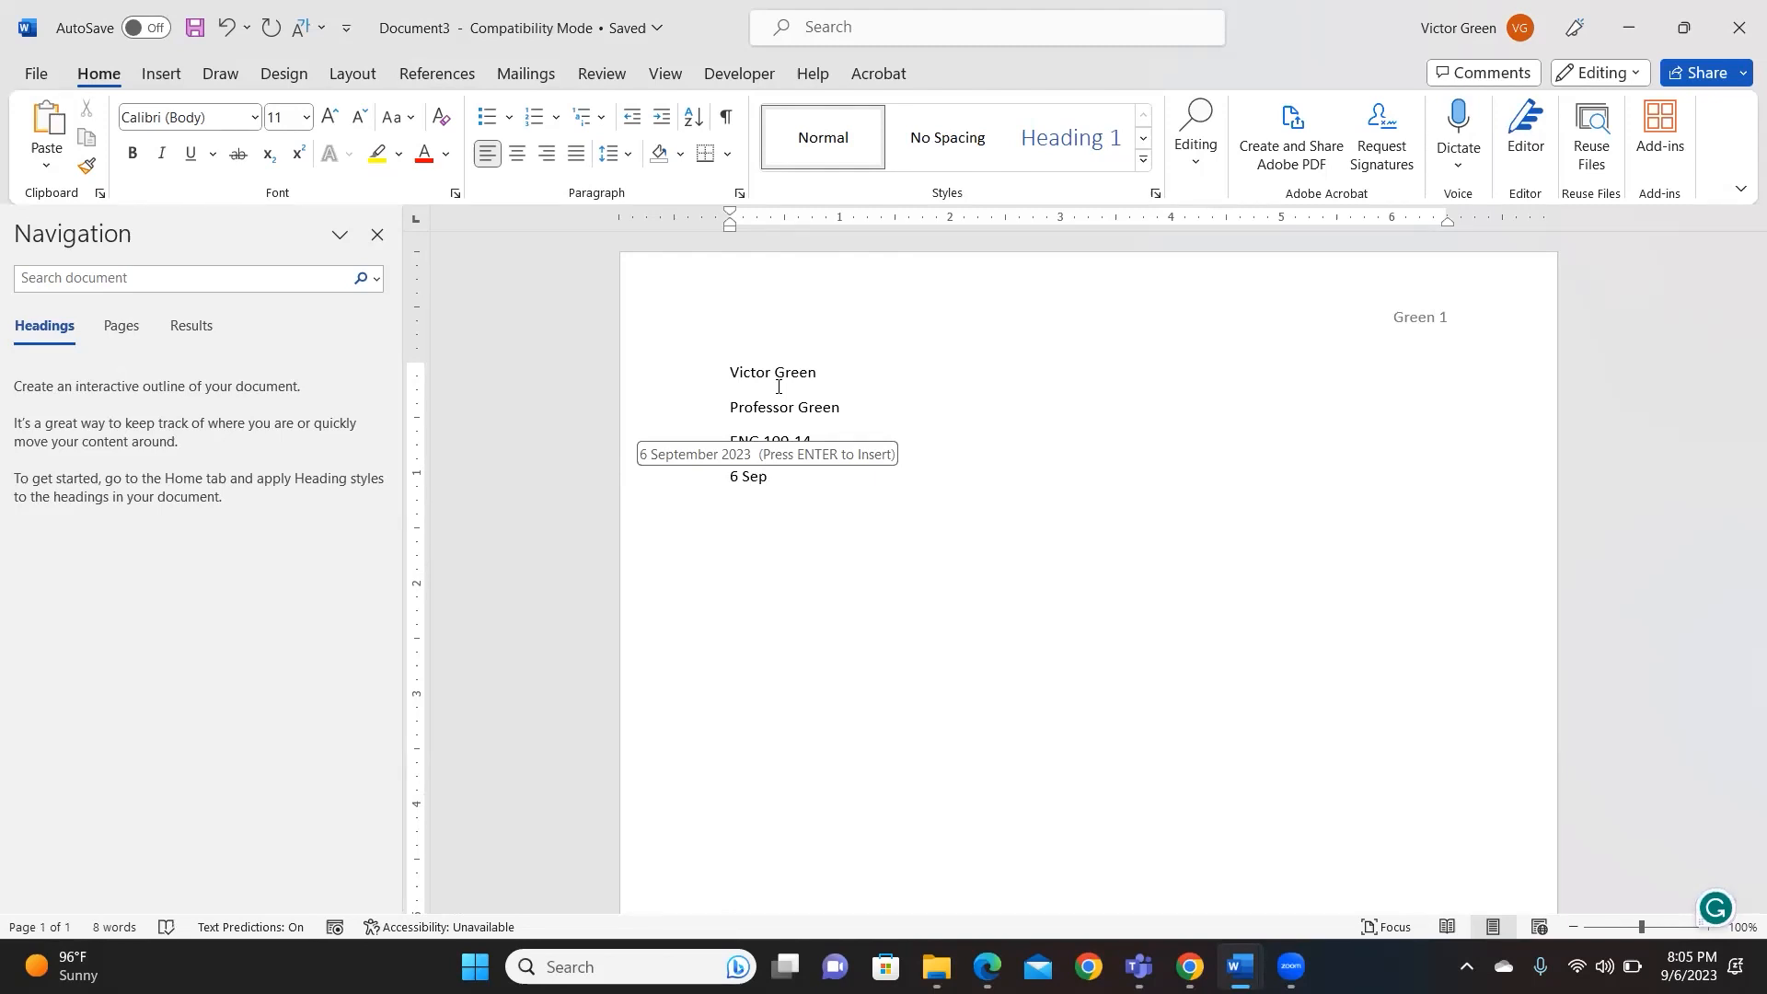
pyautogui.press('Return')
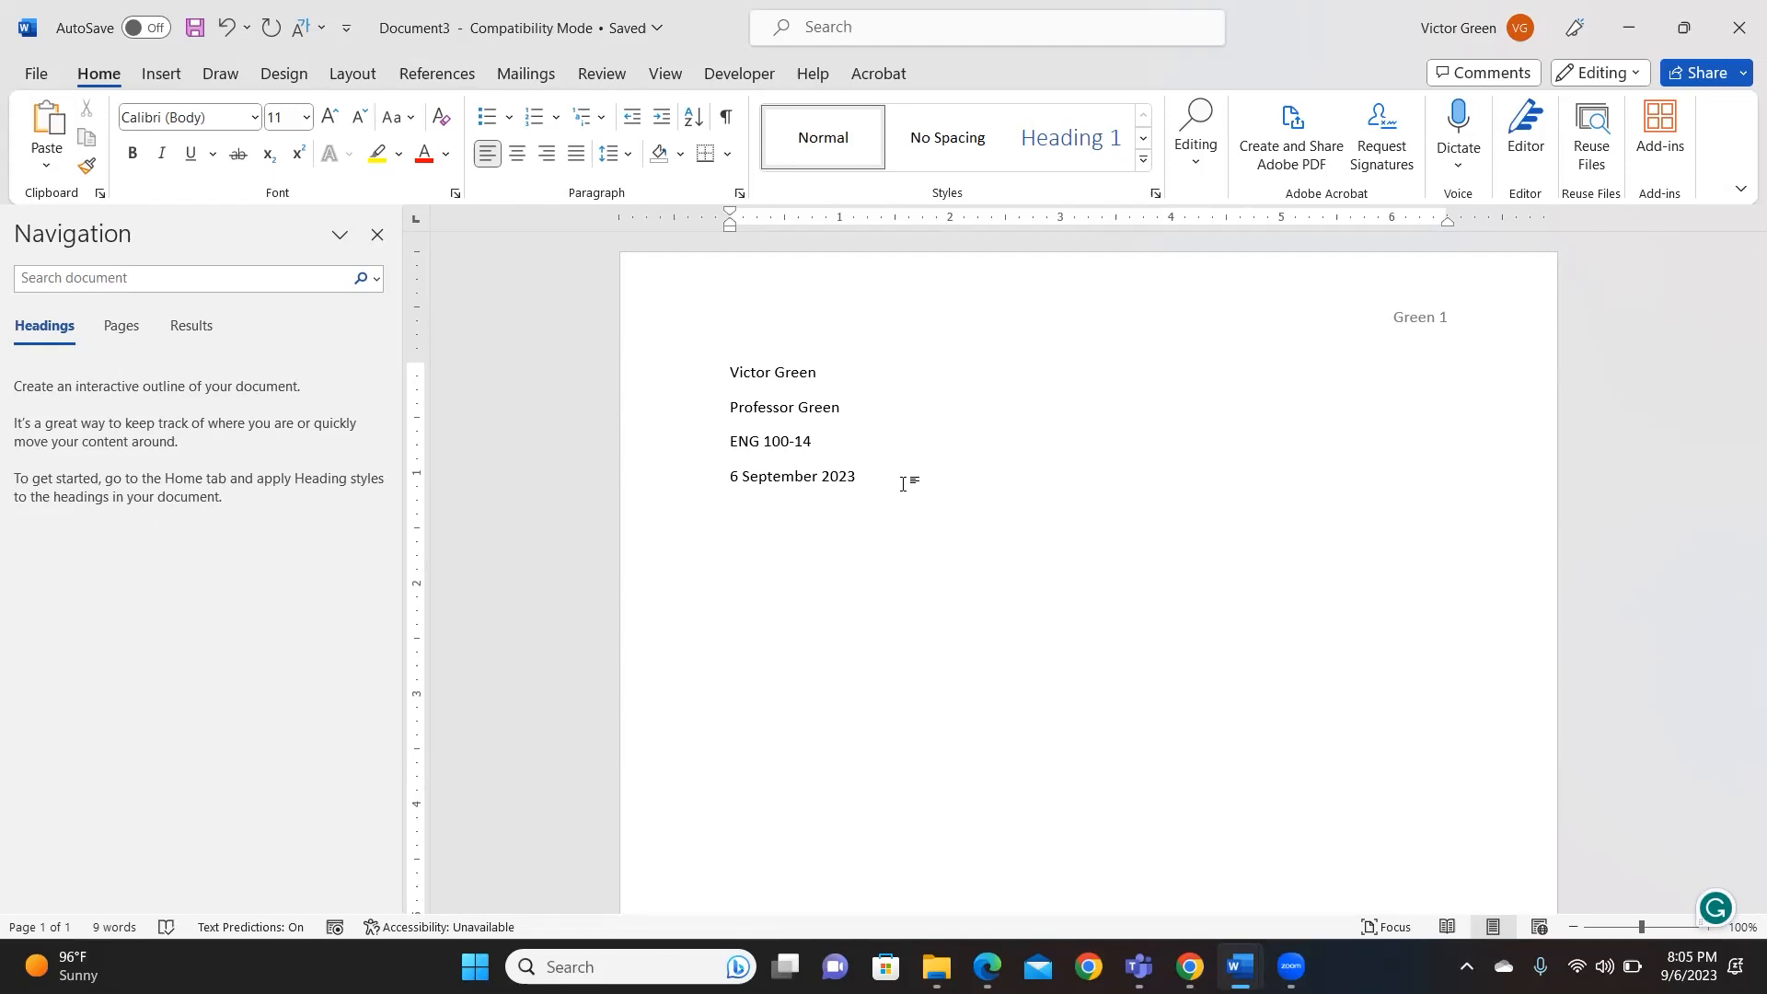
pyautogui.press('Return')
pyautogui.click(516, 154)
# - Type the centered title 'Title of the Paper', left-align the next line, and open the header
pyautogui.write('itle of ')
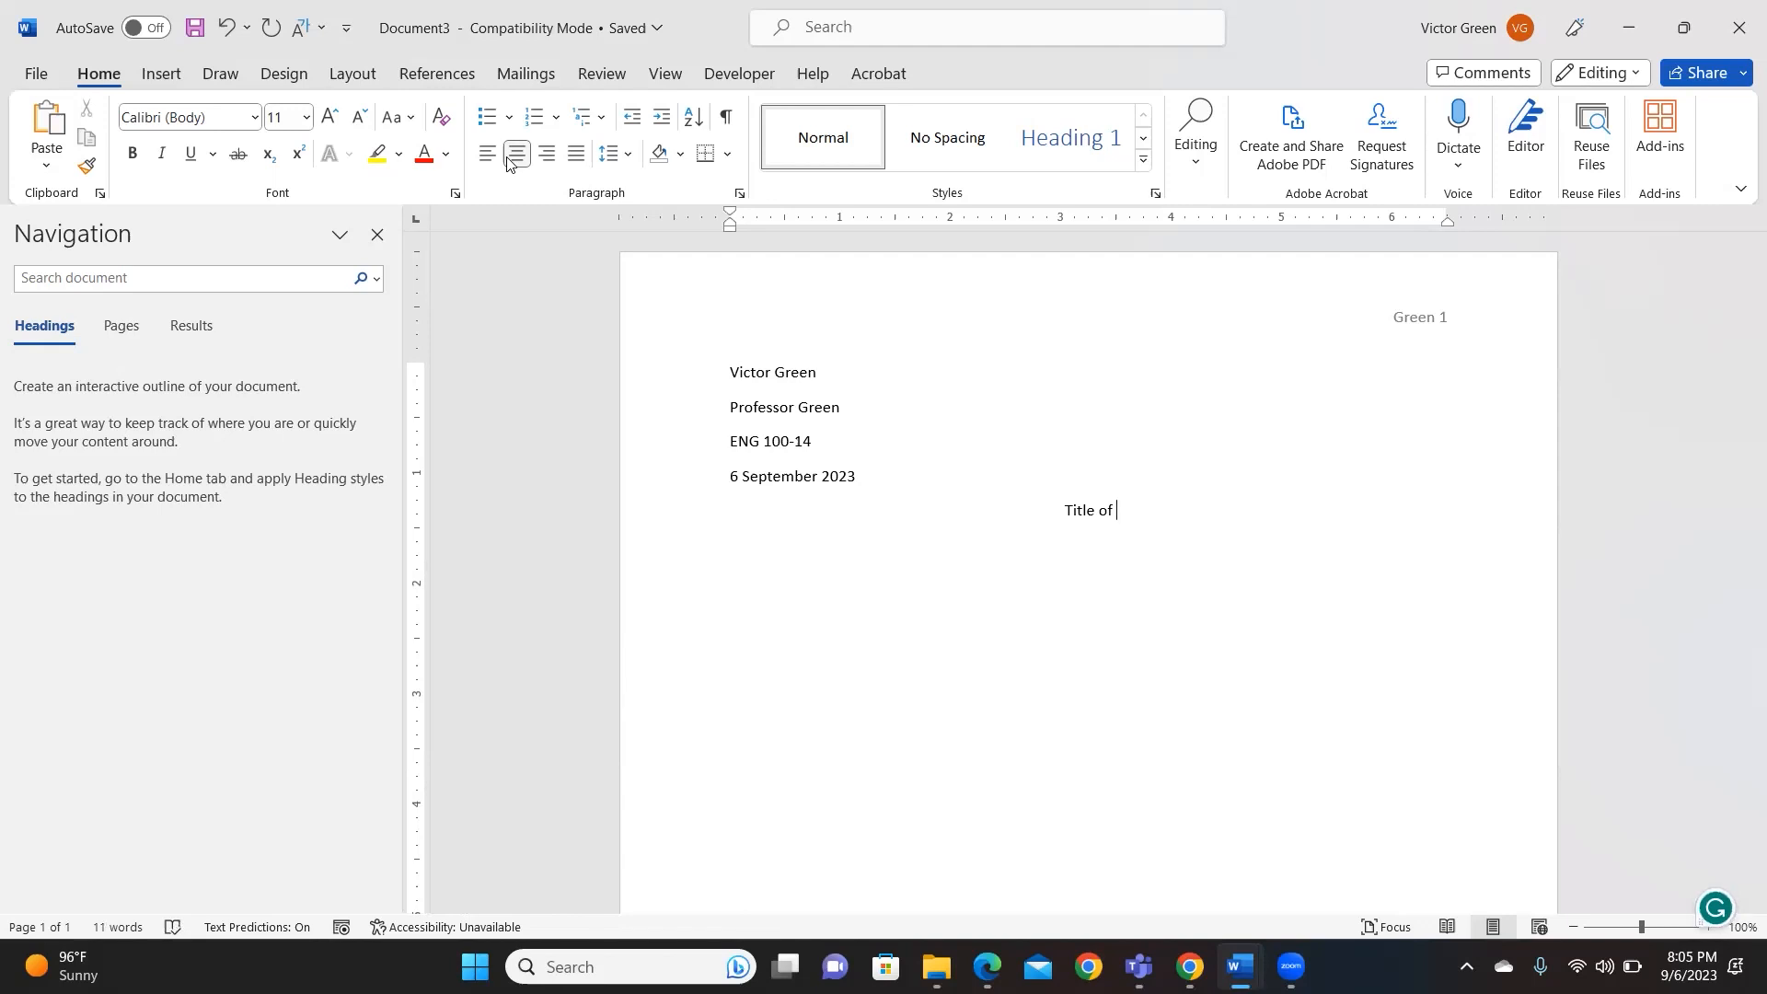
pyautogui.write('the paper')
pyautogui.press('BackSpace')
pyautogui.press('BackSpace')
pyautogui.press('BackSpace')
pyautogui.press('BackSpace')
pyautogui.press('BackSpace')
pyautogui.write('Paper')
pyautogui.press('Return')
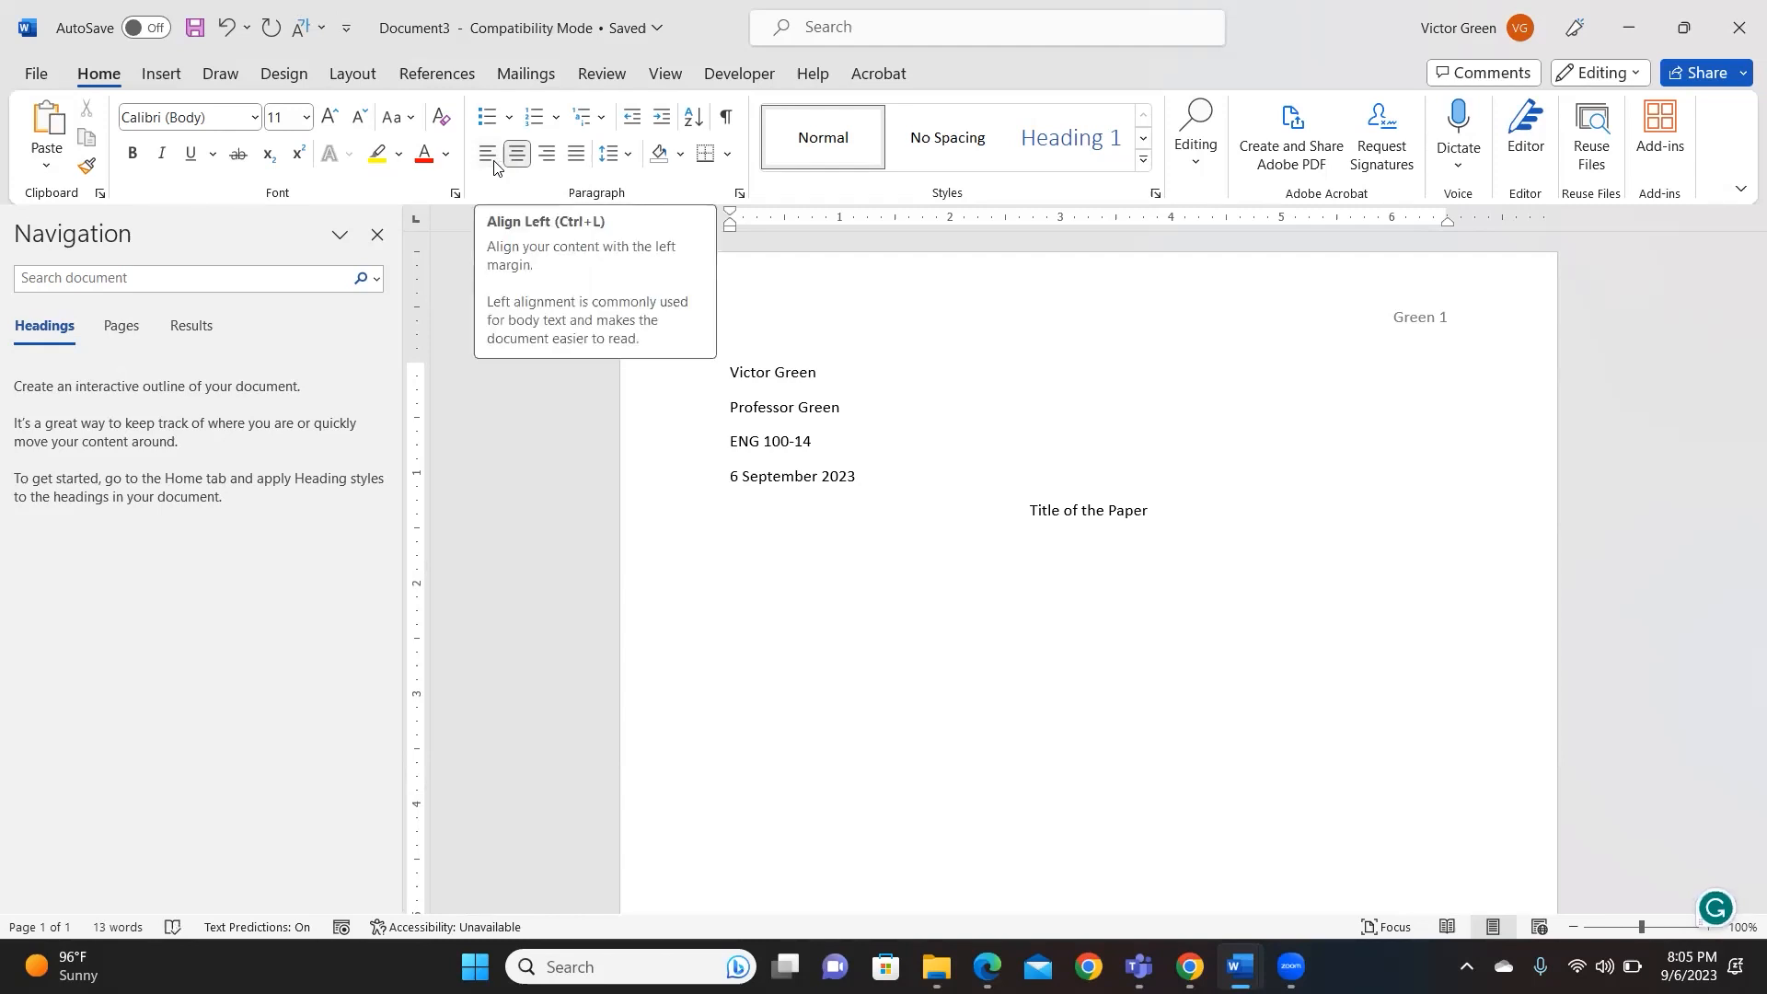
pyautogui.click(485, 154)
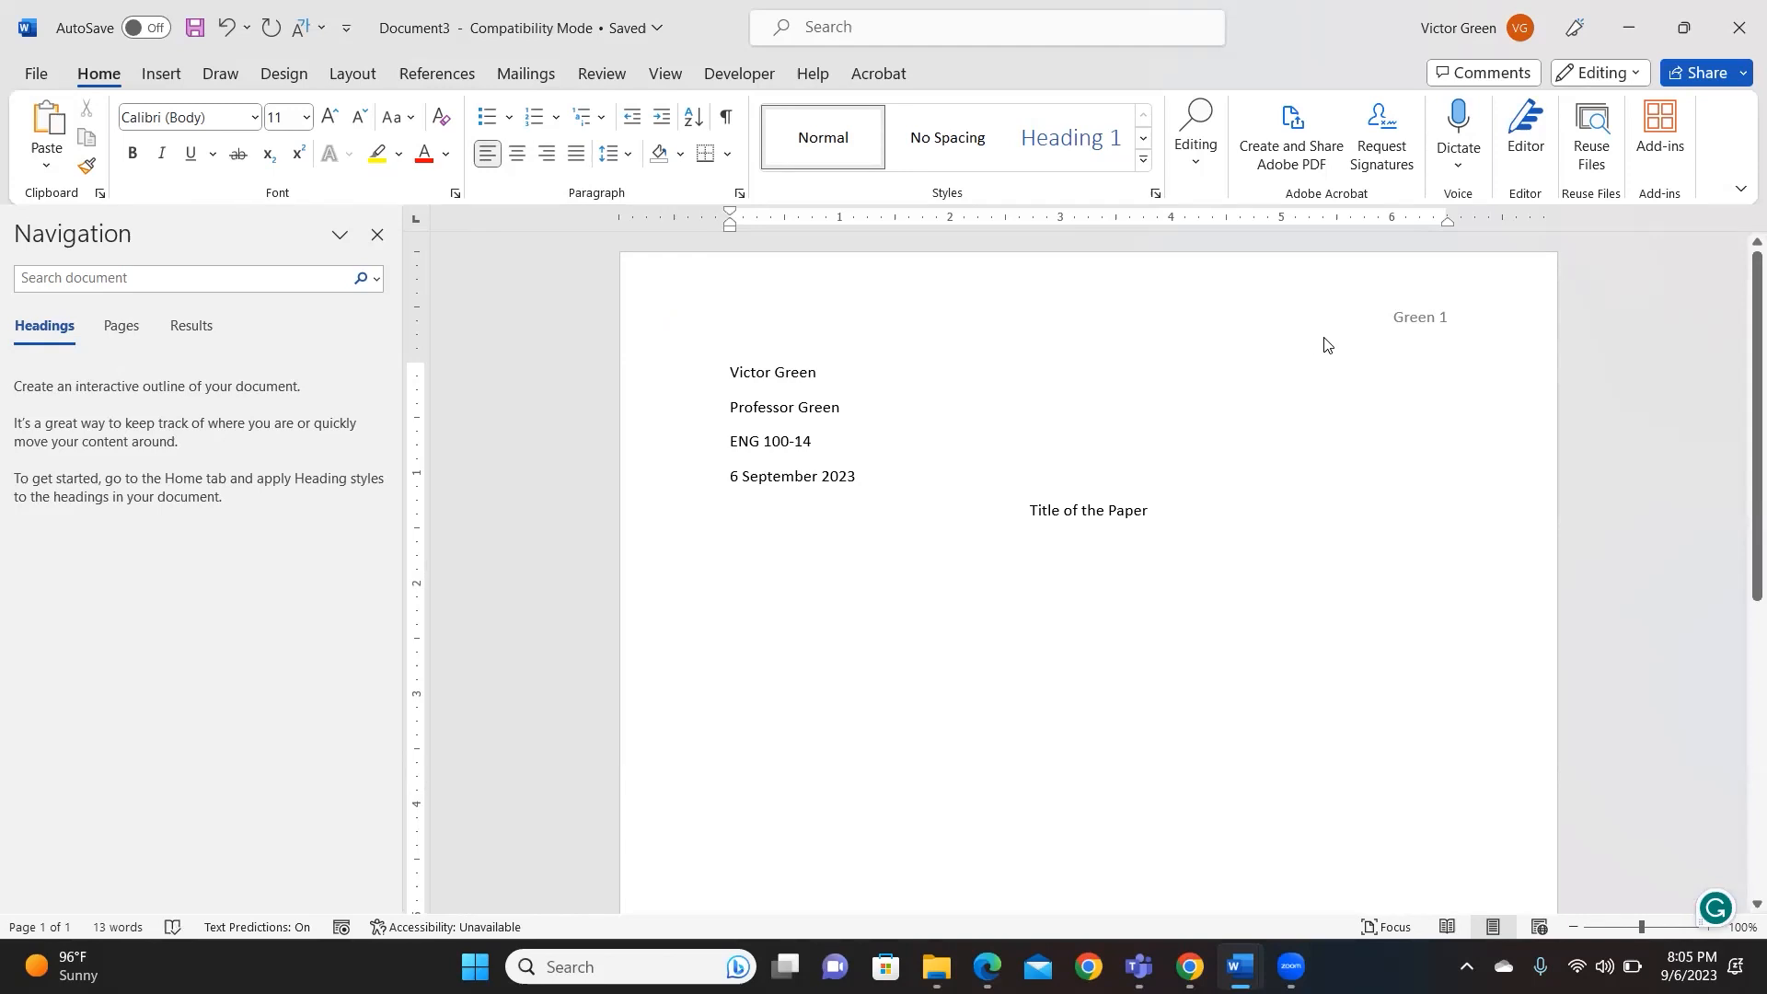
pyautogui.doubleClick(1367, 317)
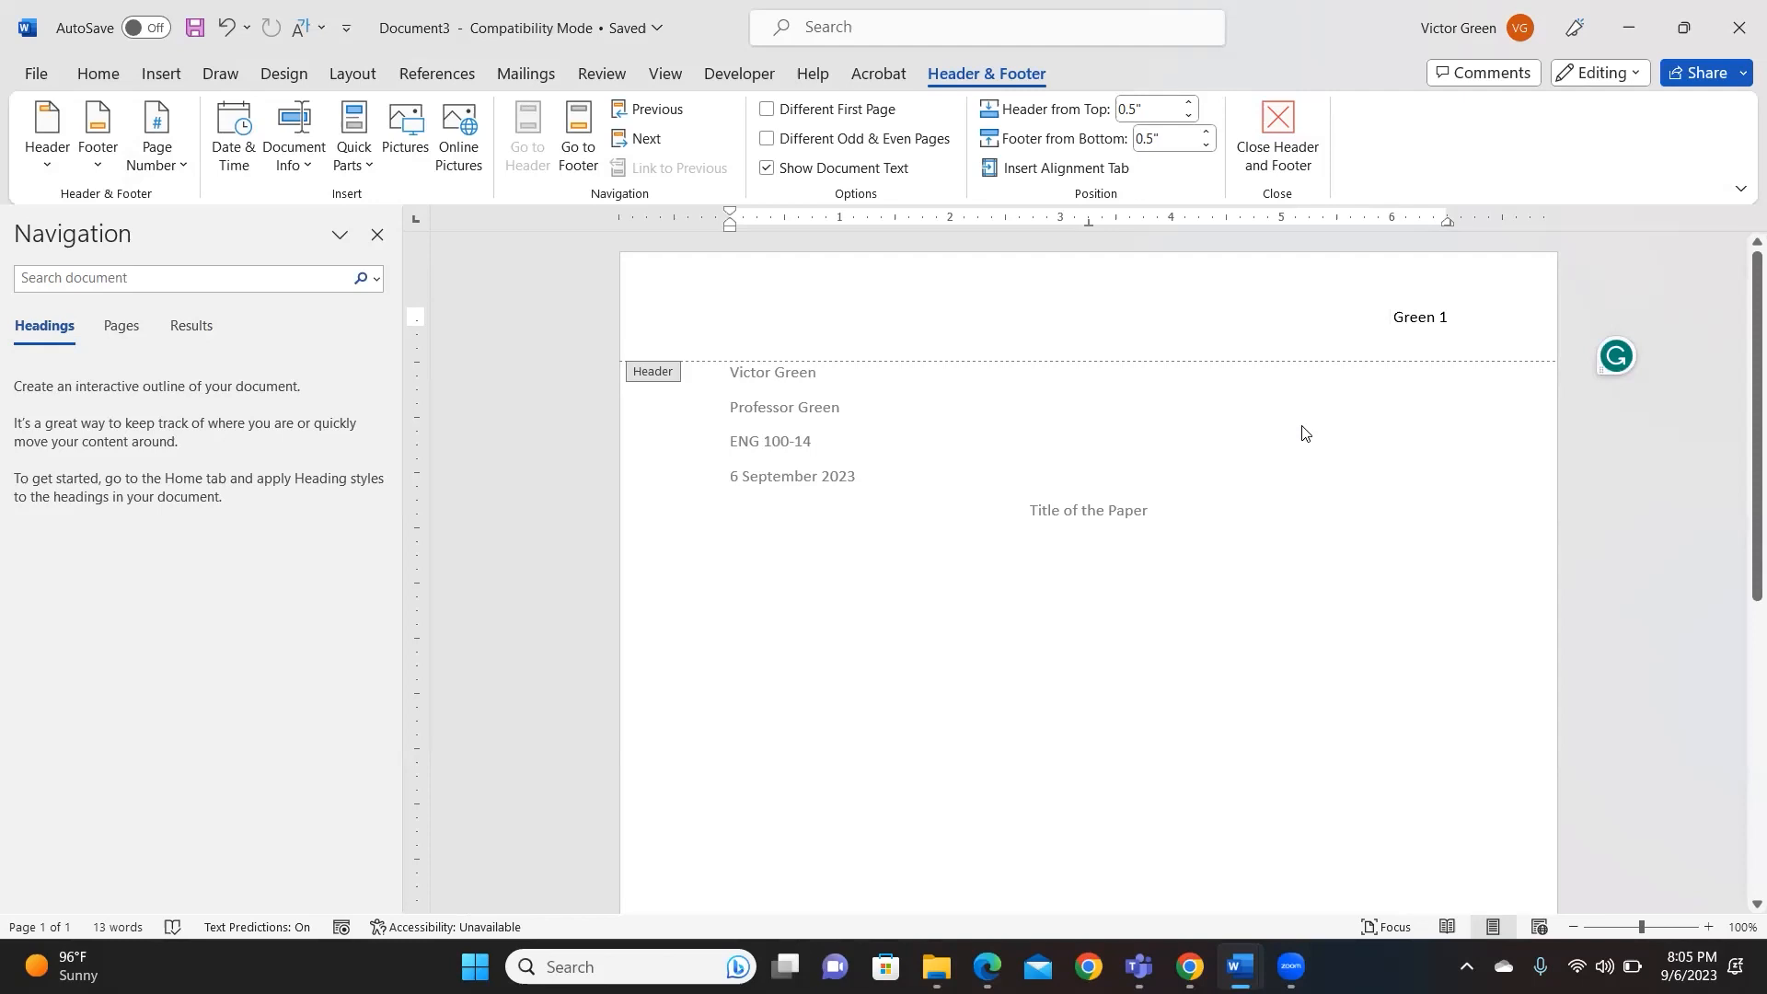
pyautogui.doubleClick(1238, 419)
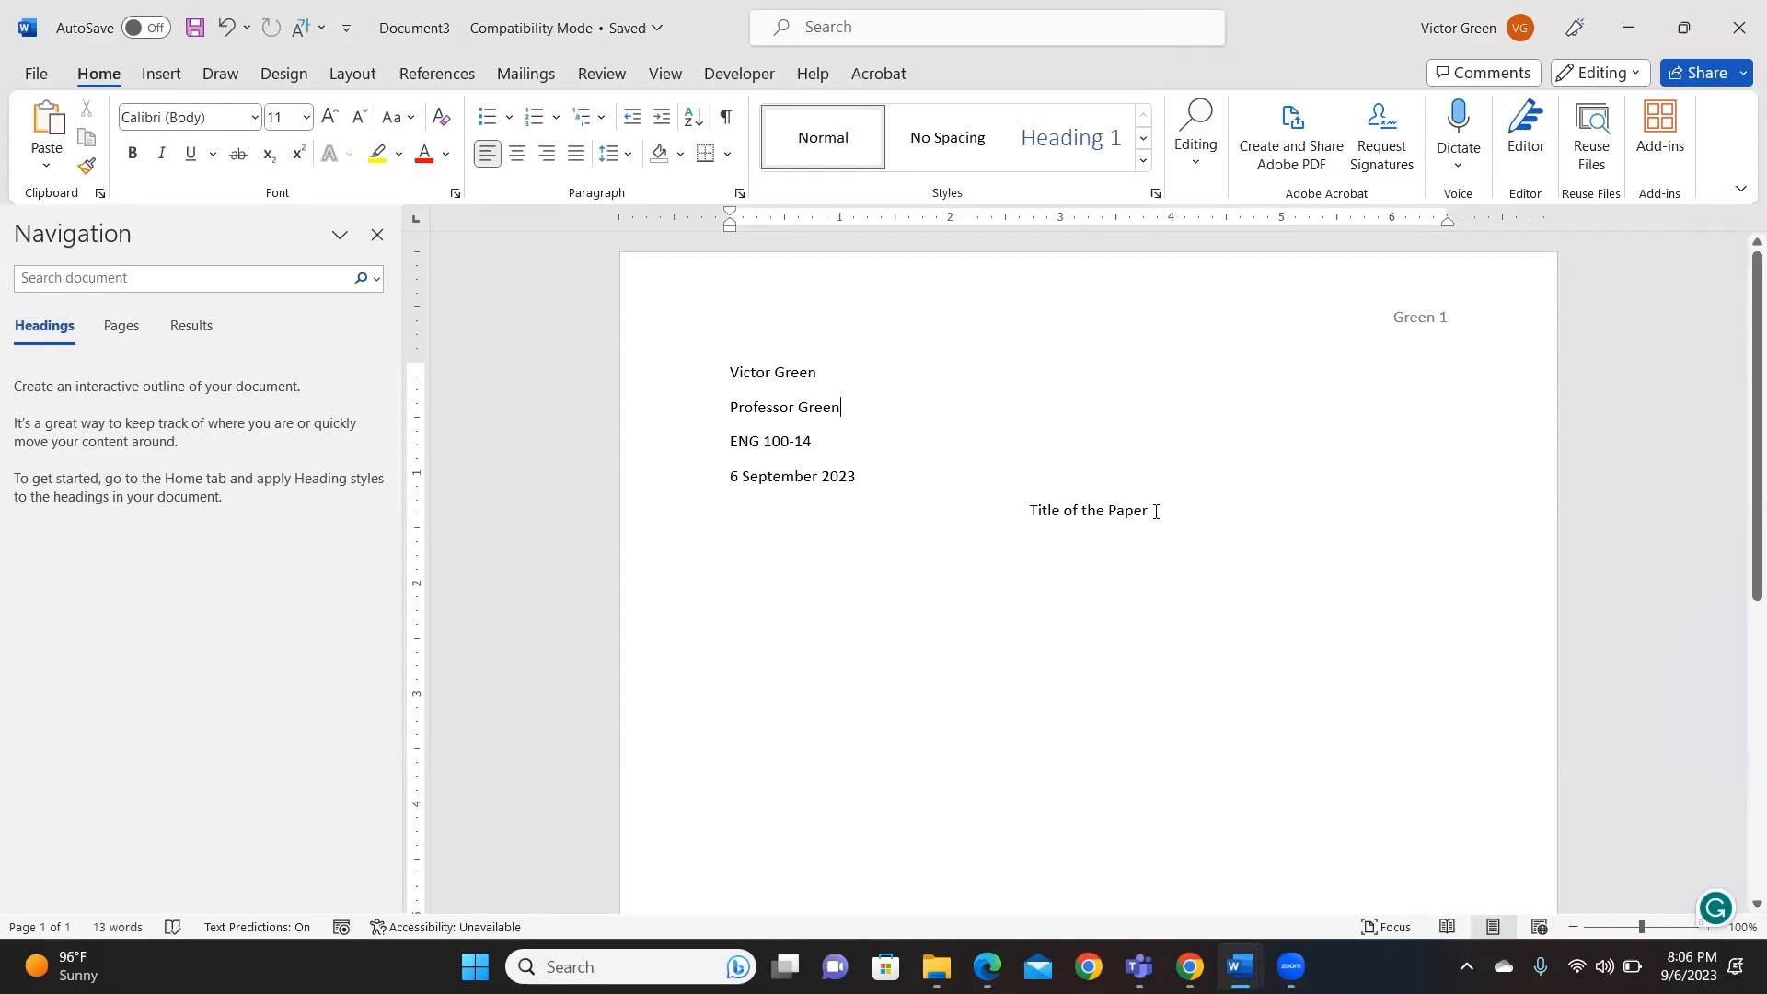
pyautogui.click(1171, 521)
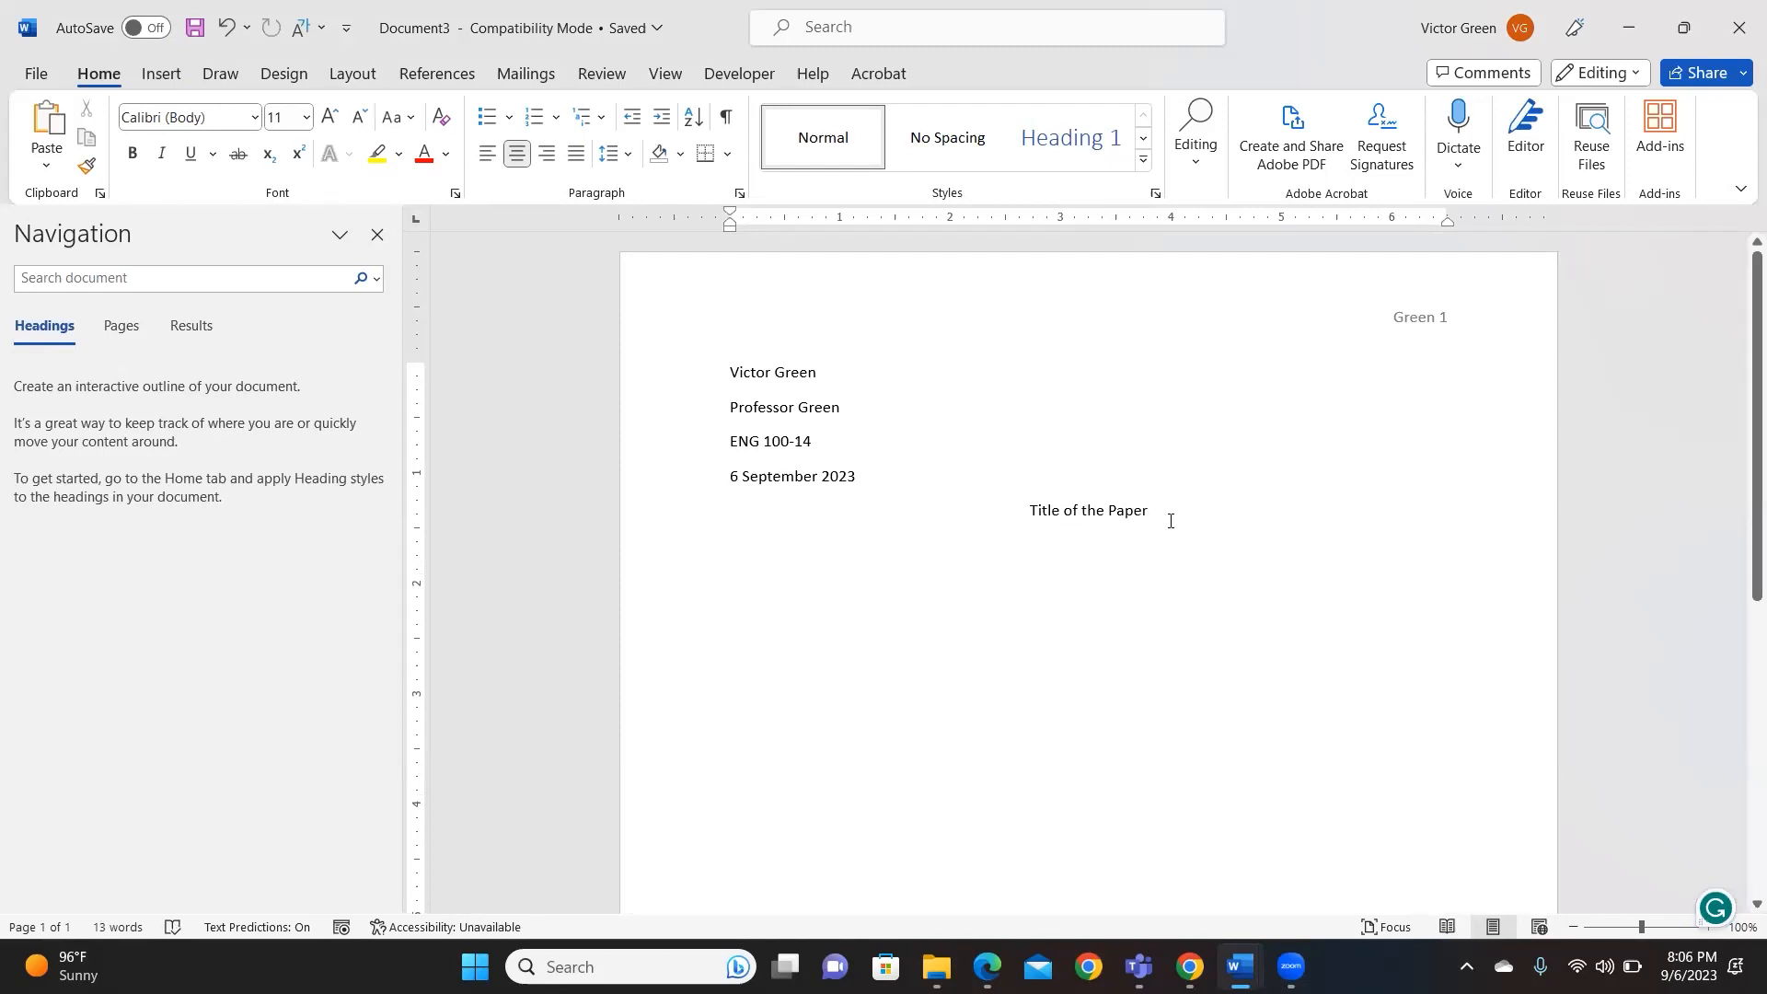
pyautogui.press('Return')
pyautogui.hotkey('ctrl', 'l')
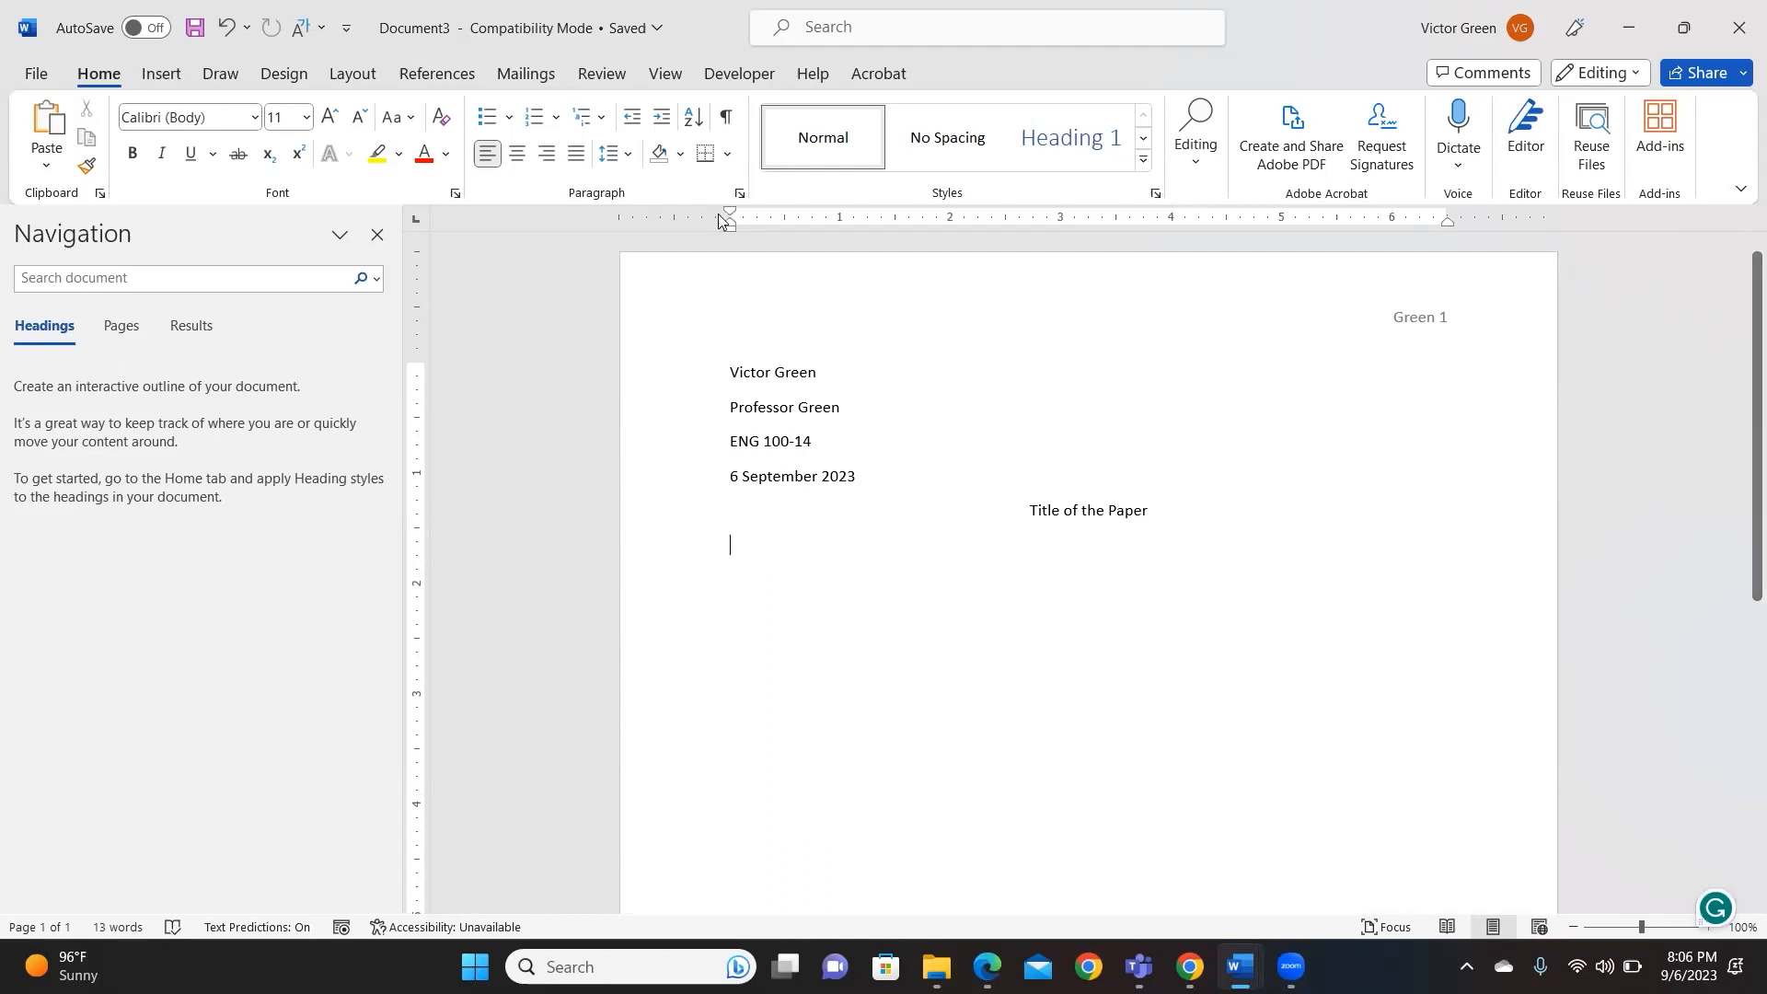
# - Set the paragraph below the title to Double line spacing in the Paragraph dialog
pyautogui.click(739, 195)
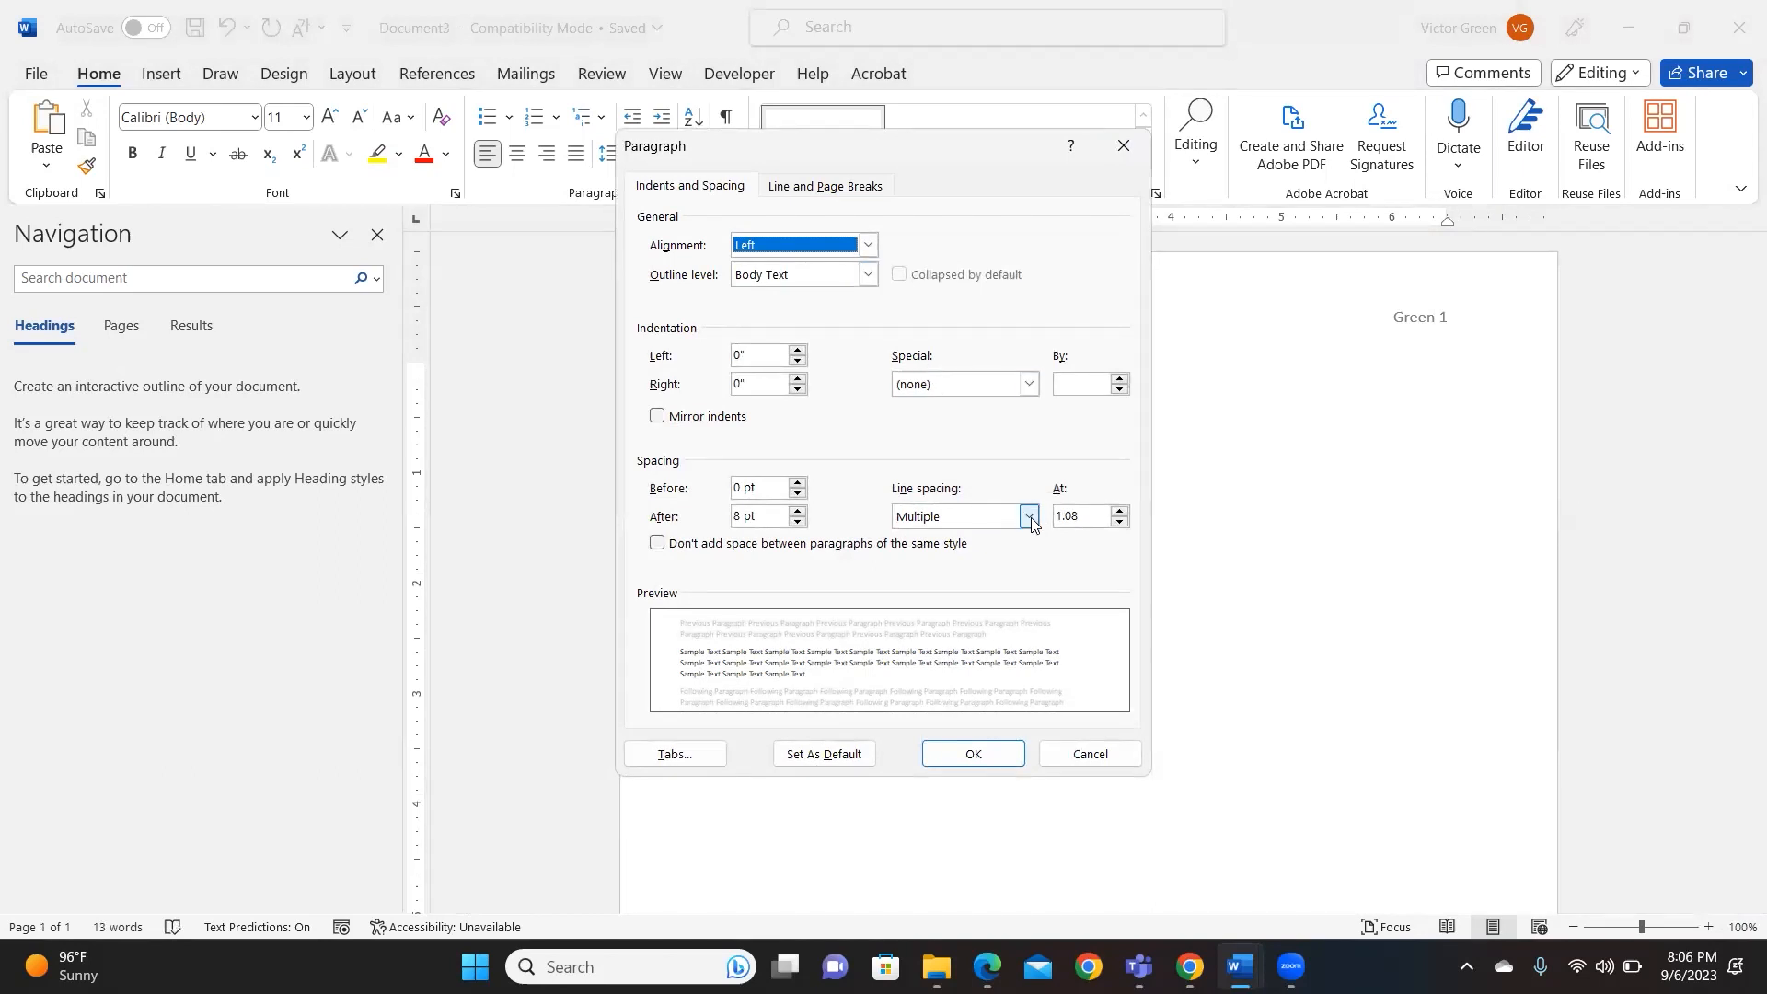
pyautogui.click(1031, 517)
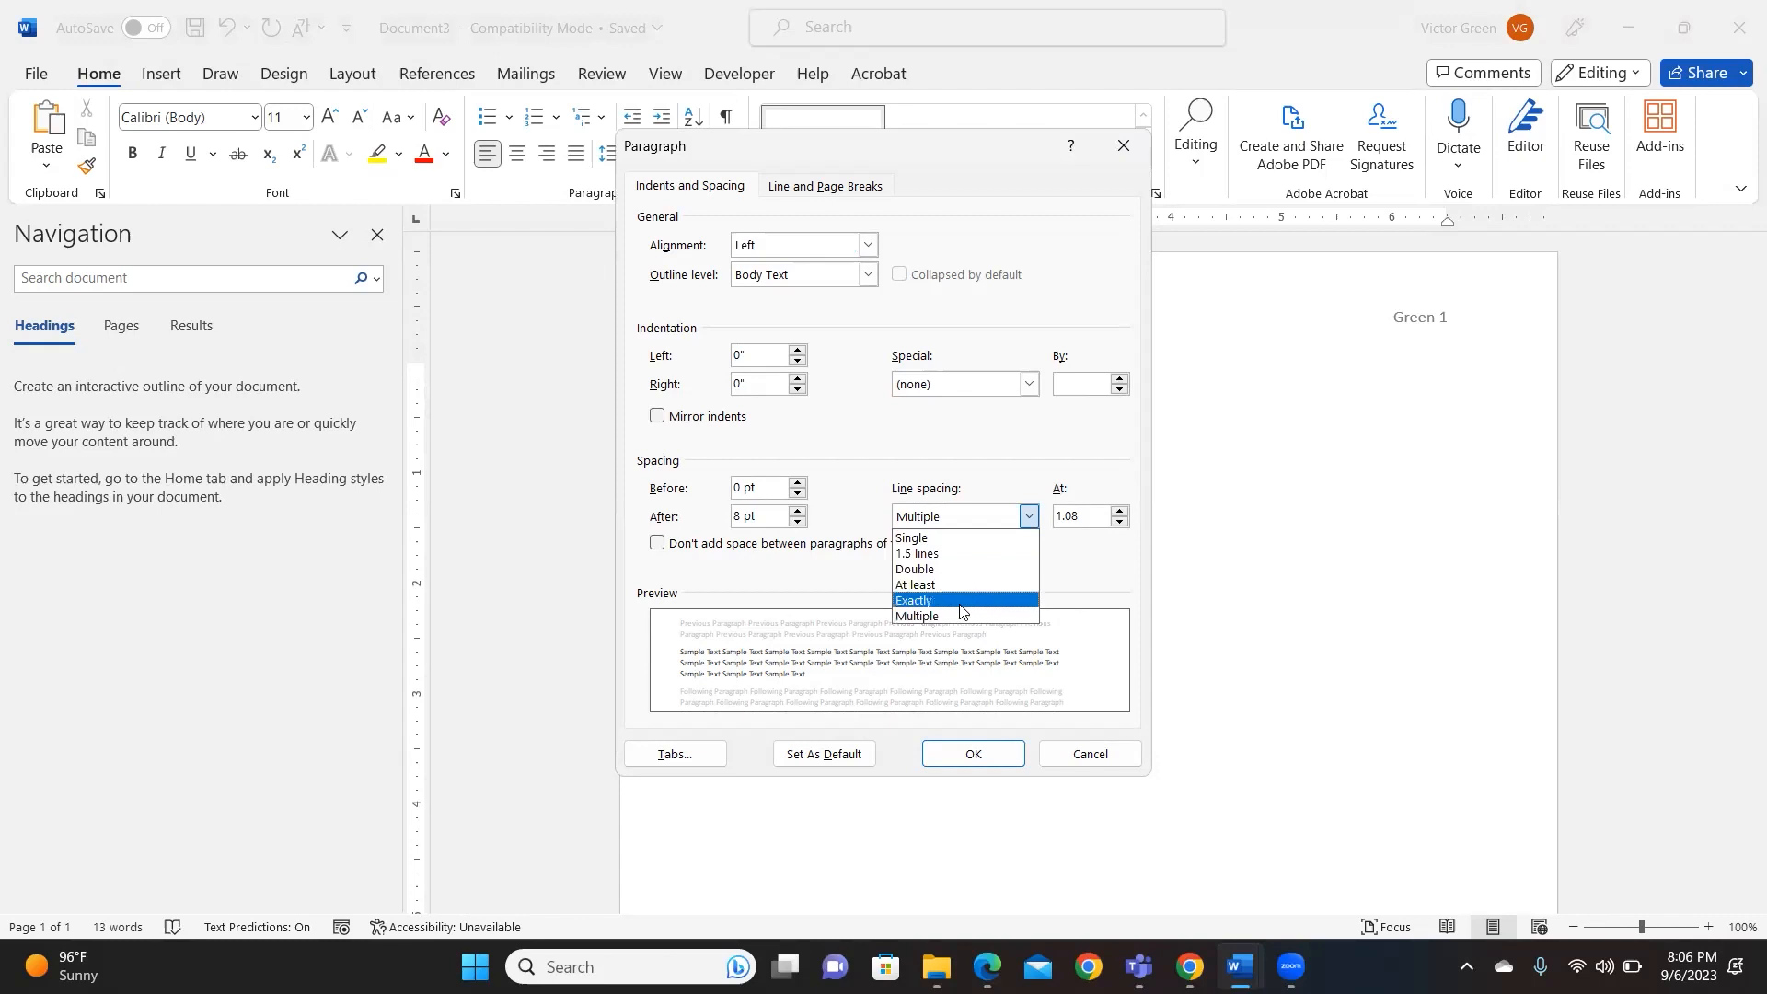
pyautogui.click(948, 568)
pyautogui.click(970, 754)
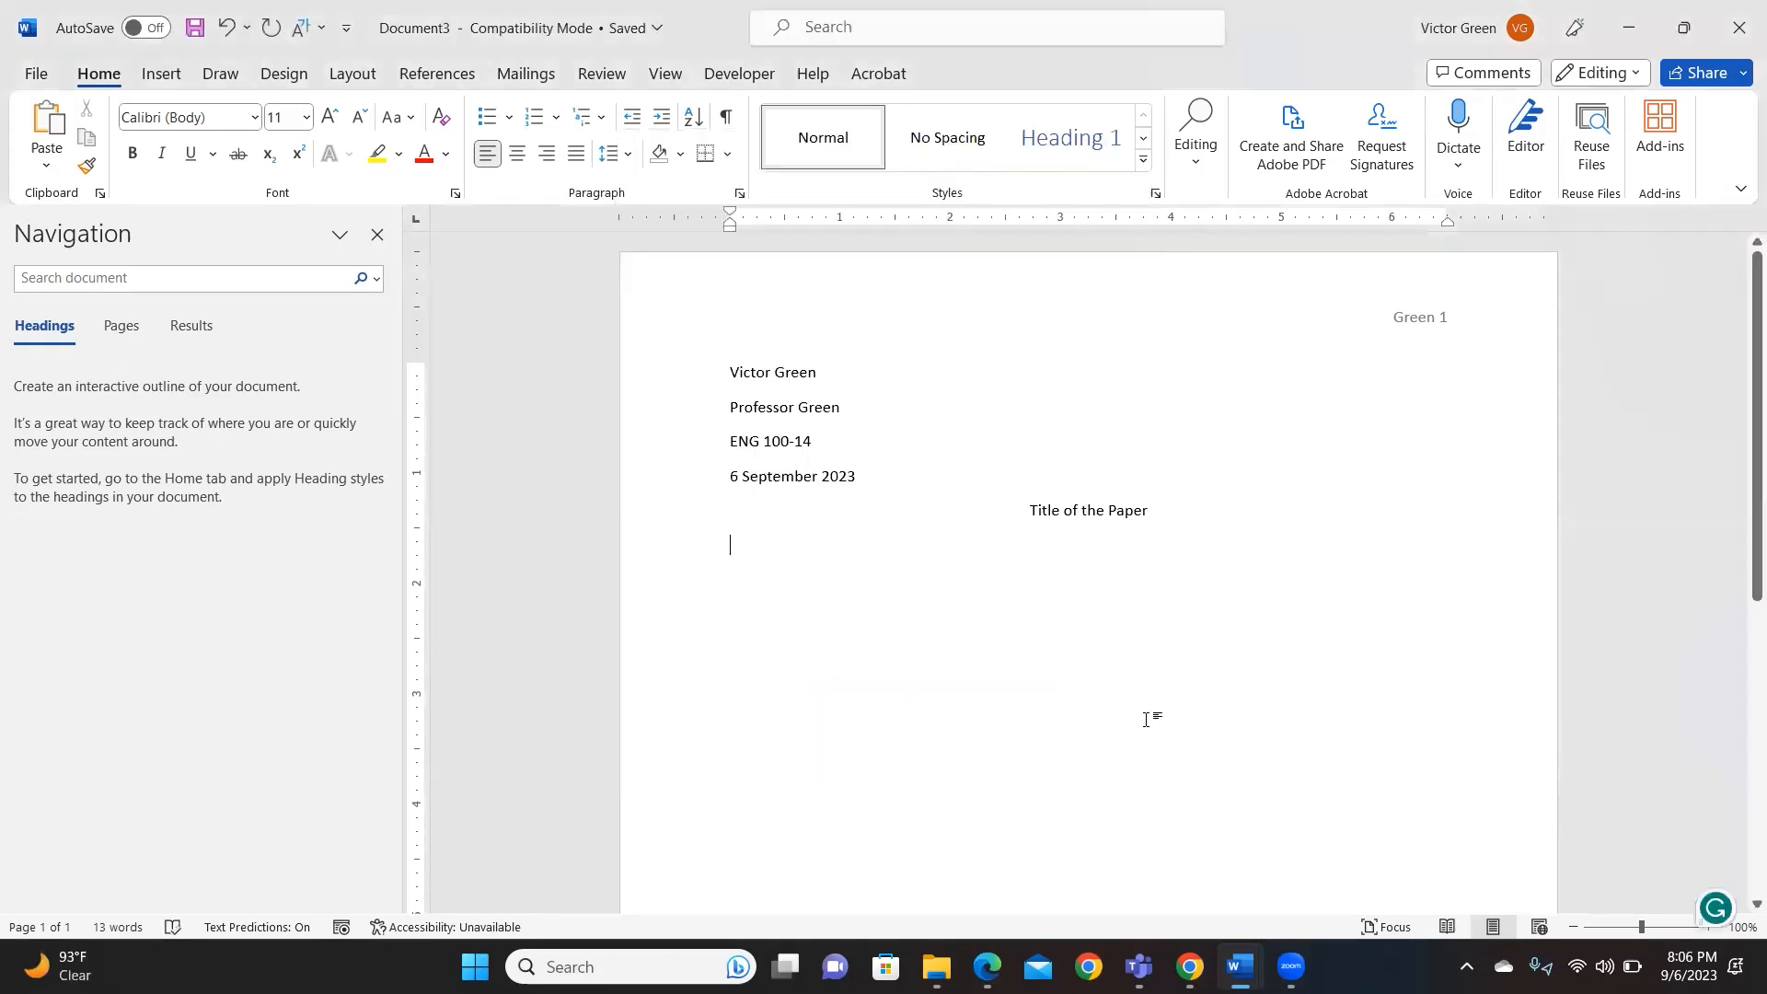
# - Type two first-line-indented paragraphs of placeholder text in the body
pyautogui.press('Tab')
pyautogui.write('ajlajsdf;lkasd  al;kdjfl; jidf l;akjdf ;lk')
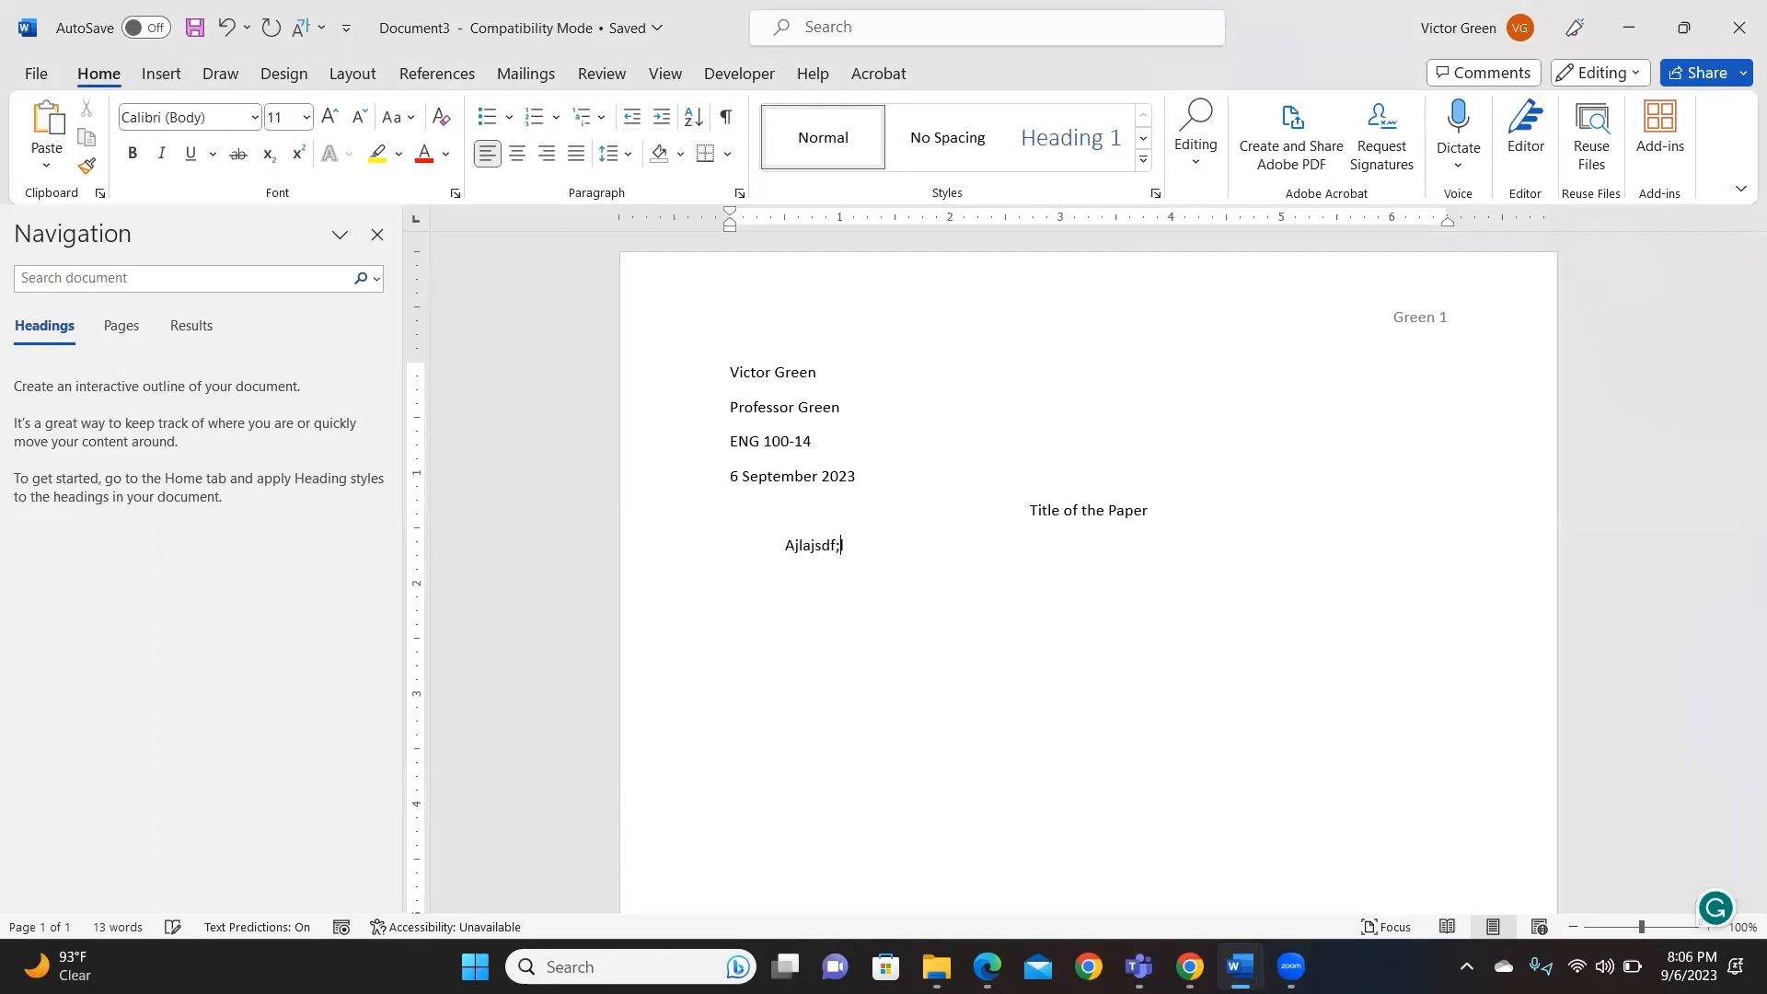
pyautogui.write('adsj;lfkaj  ')
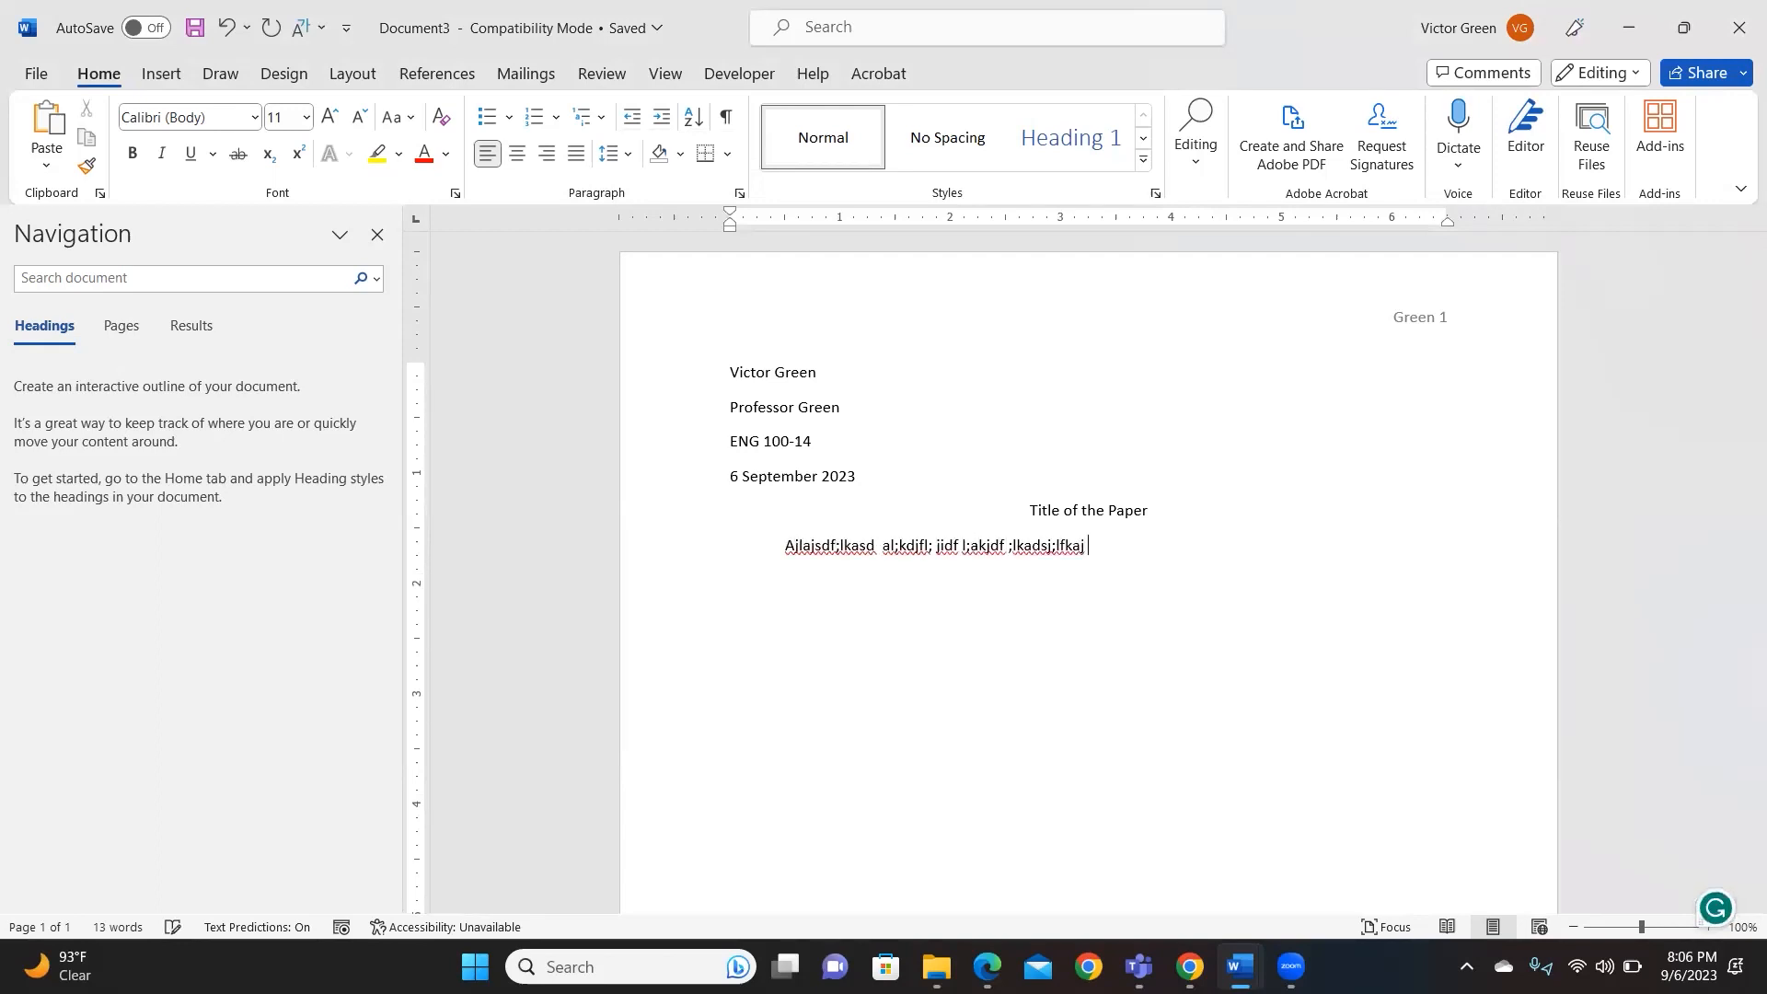
pyautogui.write('jdf ;lasksdjf; a;lkdjf ;lakdsjf ;ja;lk')
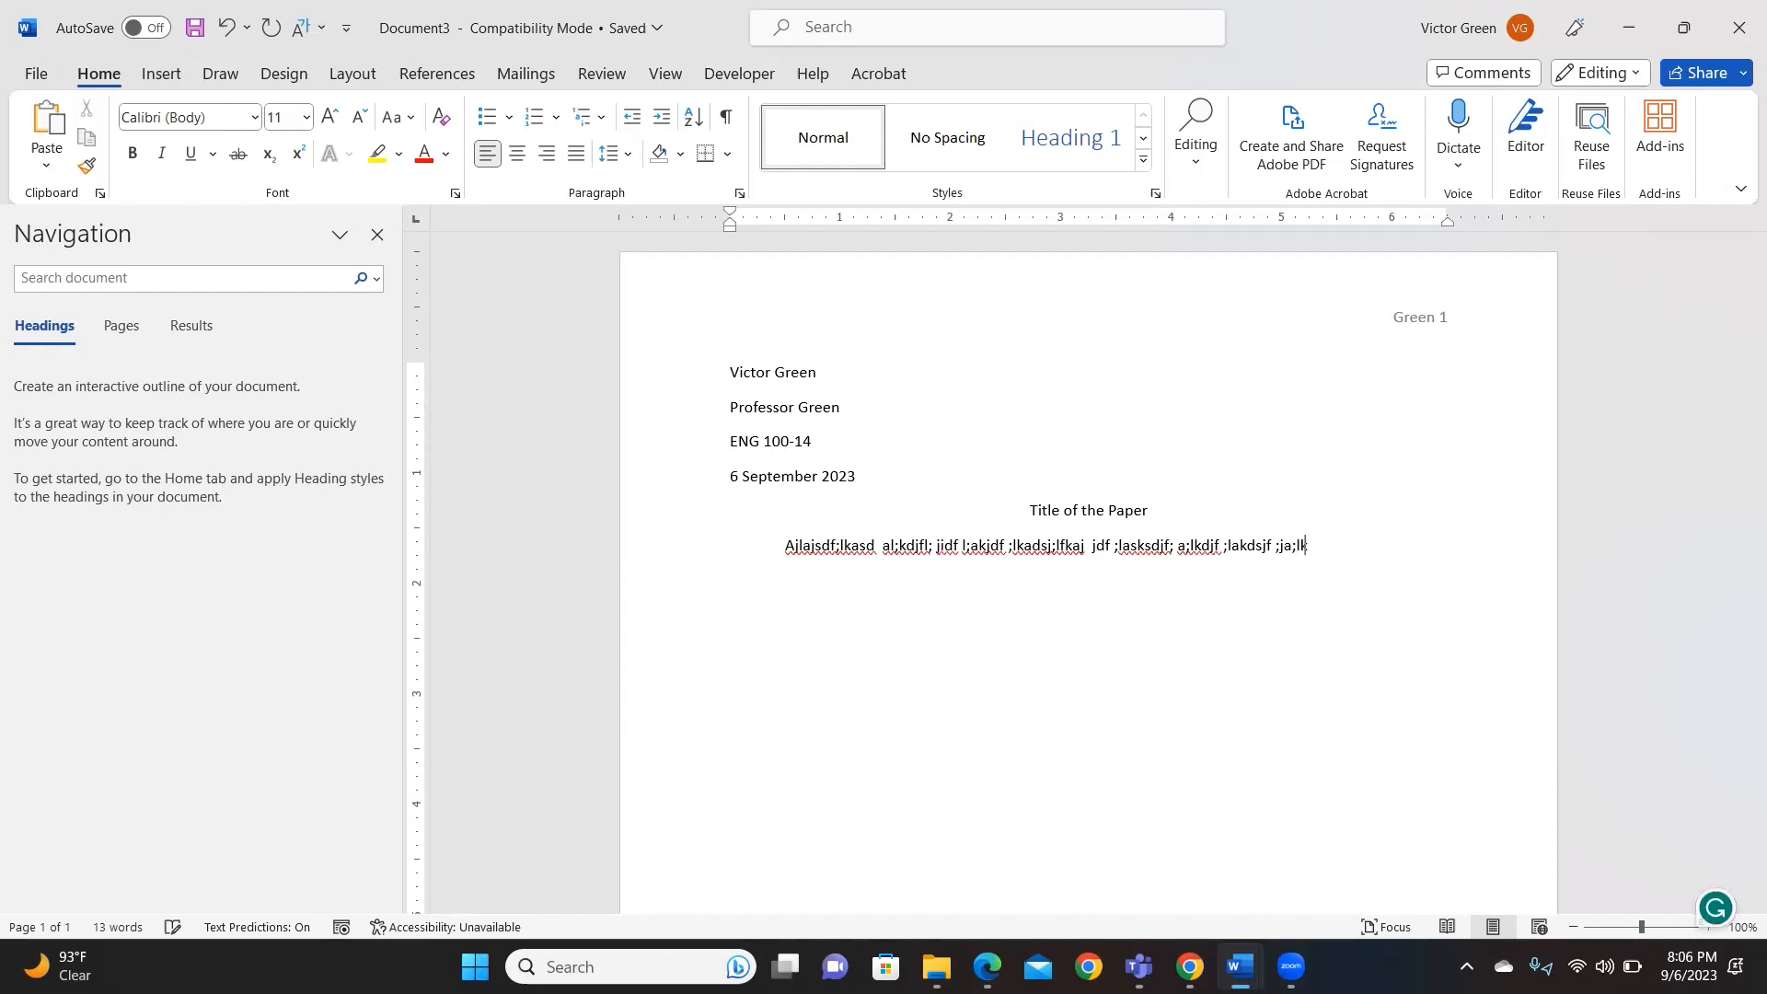
pyautogui.write('dsjf ;laskdj l;kajd ;lfkja; lkja;lkdjf ;lkajds;l fk')
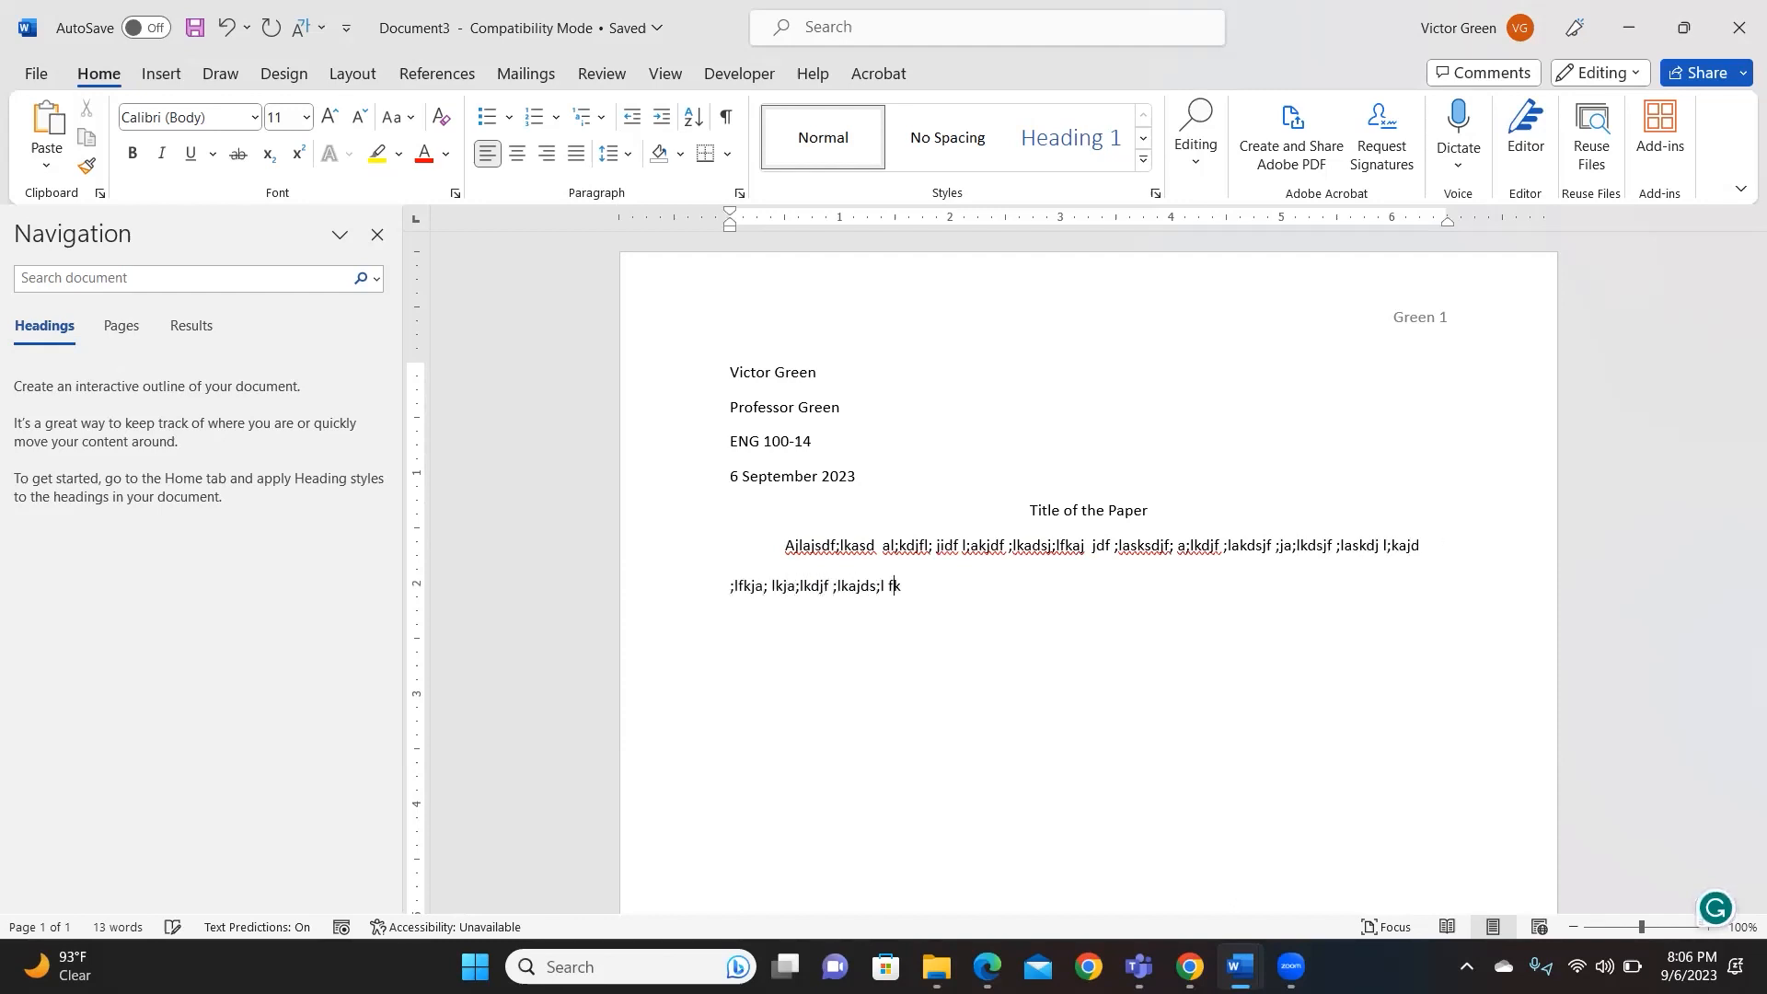
pyautogui.write(' jas;ldkjf ;aslkjd kajds;lkfj ;lkj ;alkj ;lkja ;')
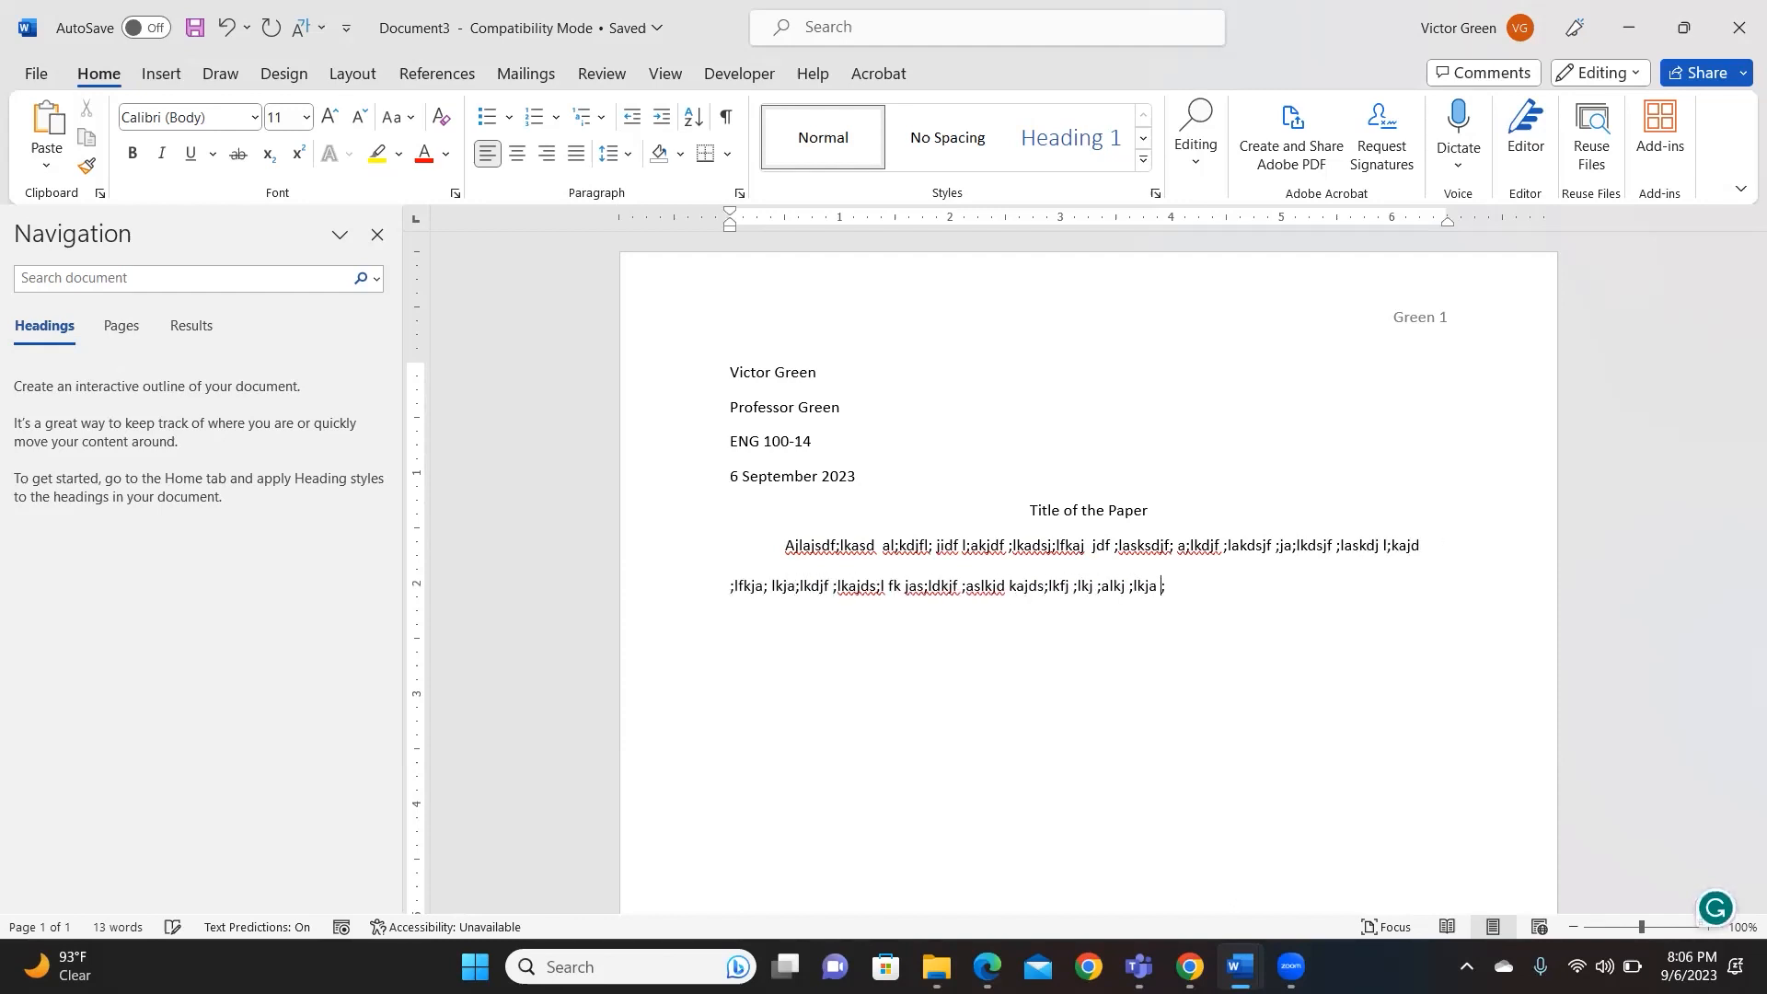
pyautogui.write('ldkfja; lkj;lka js;dlkfj ;ladkjf ;ljdf ;laksjdf ;akdjf;lakdj f;alkdj ;lkajdakj df;lak')
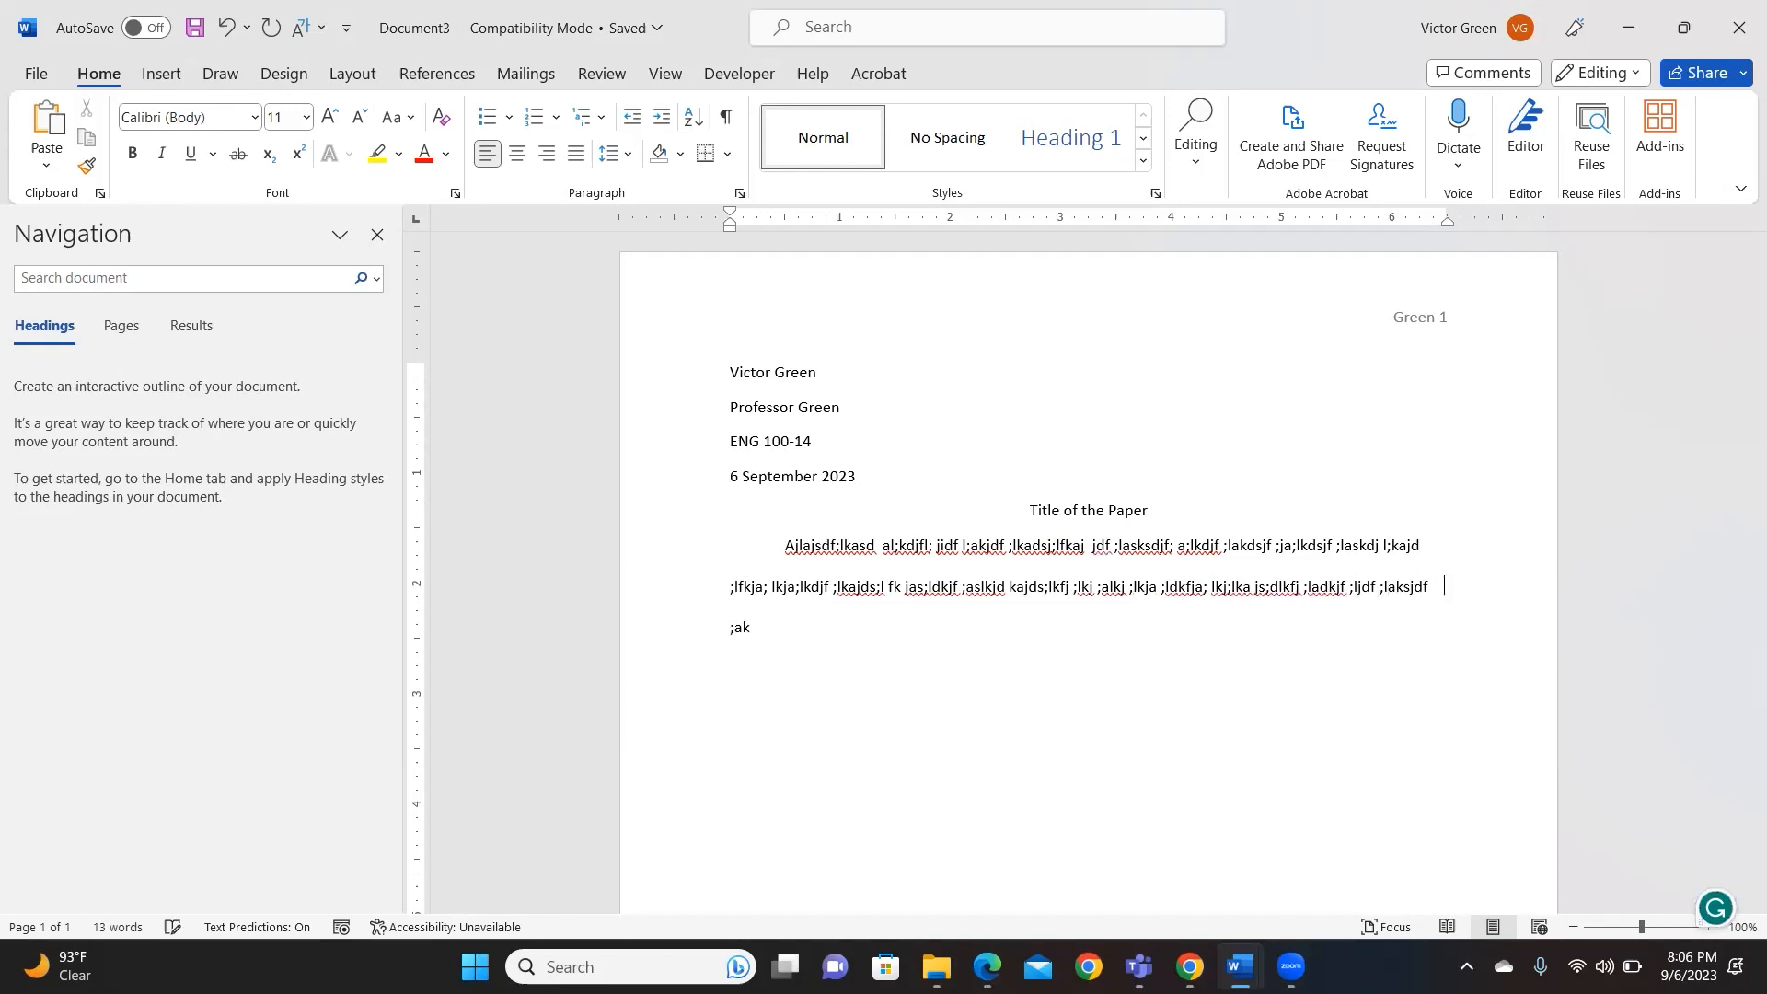
pyautogui.write('jd f;alkjdf ;asdjf; alkjdf ;asdlkfj as;fj')
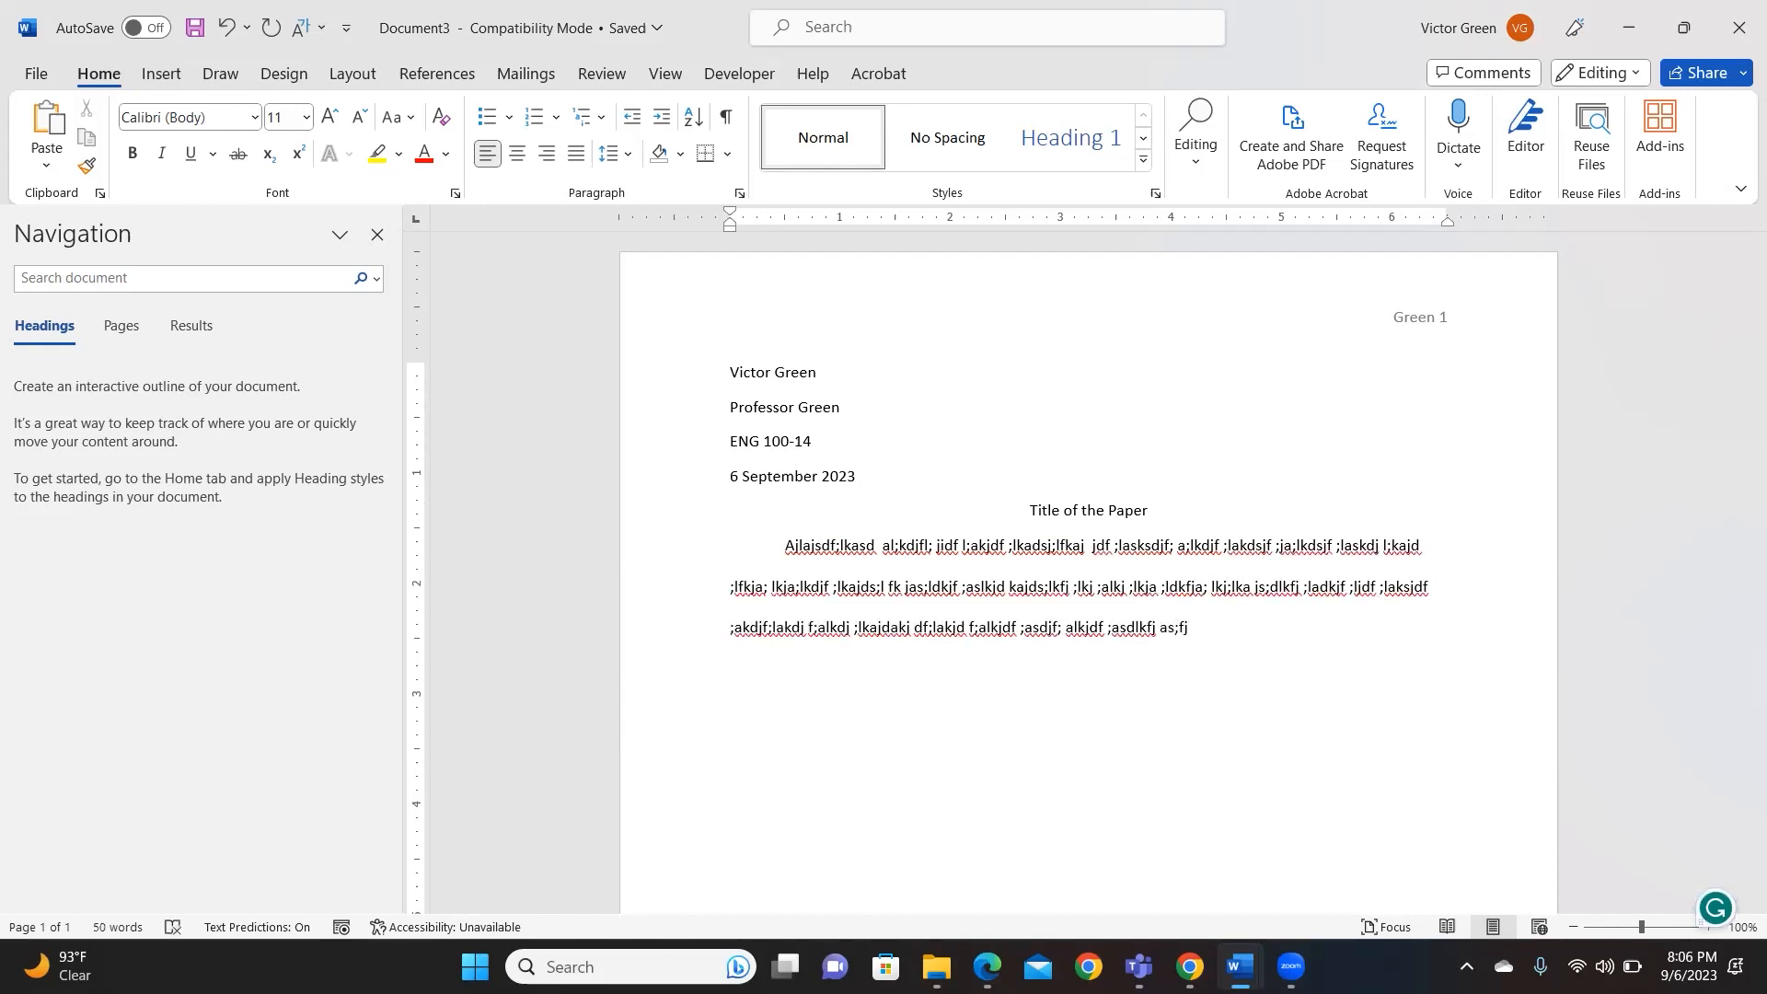
pyautogui.press('Return')
pyautogui.write('A;lkdjfa s;ldkfja ;;l')
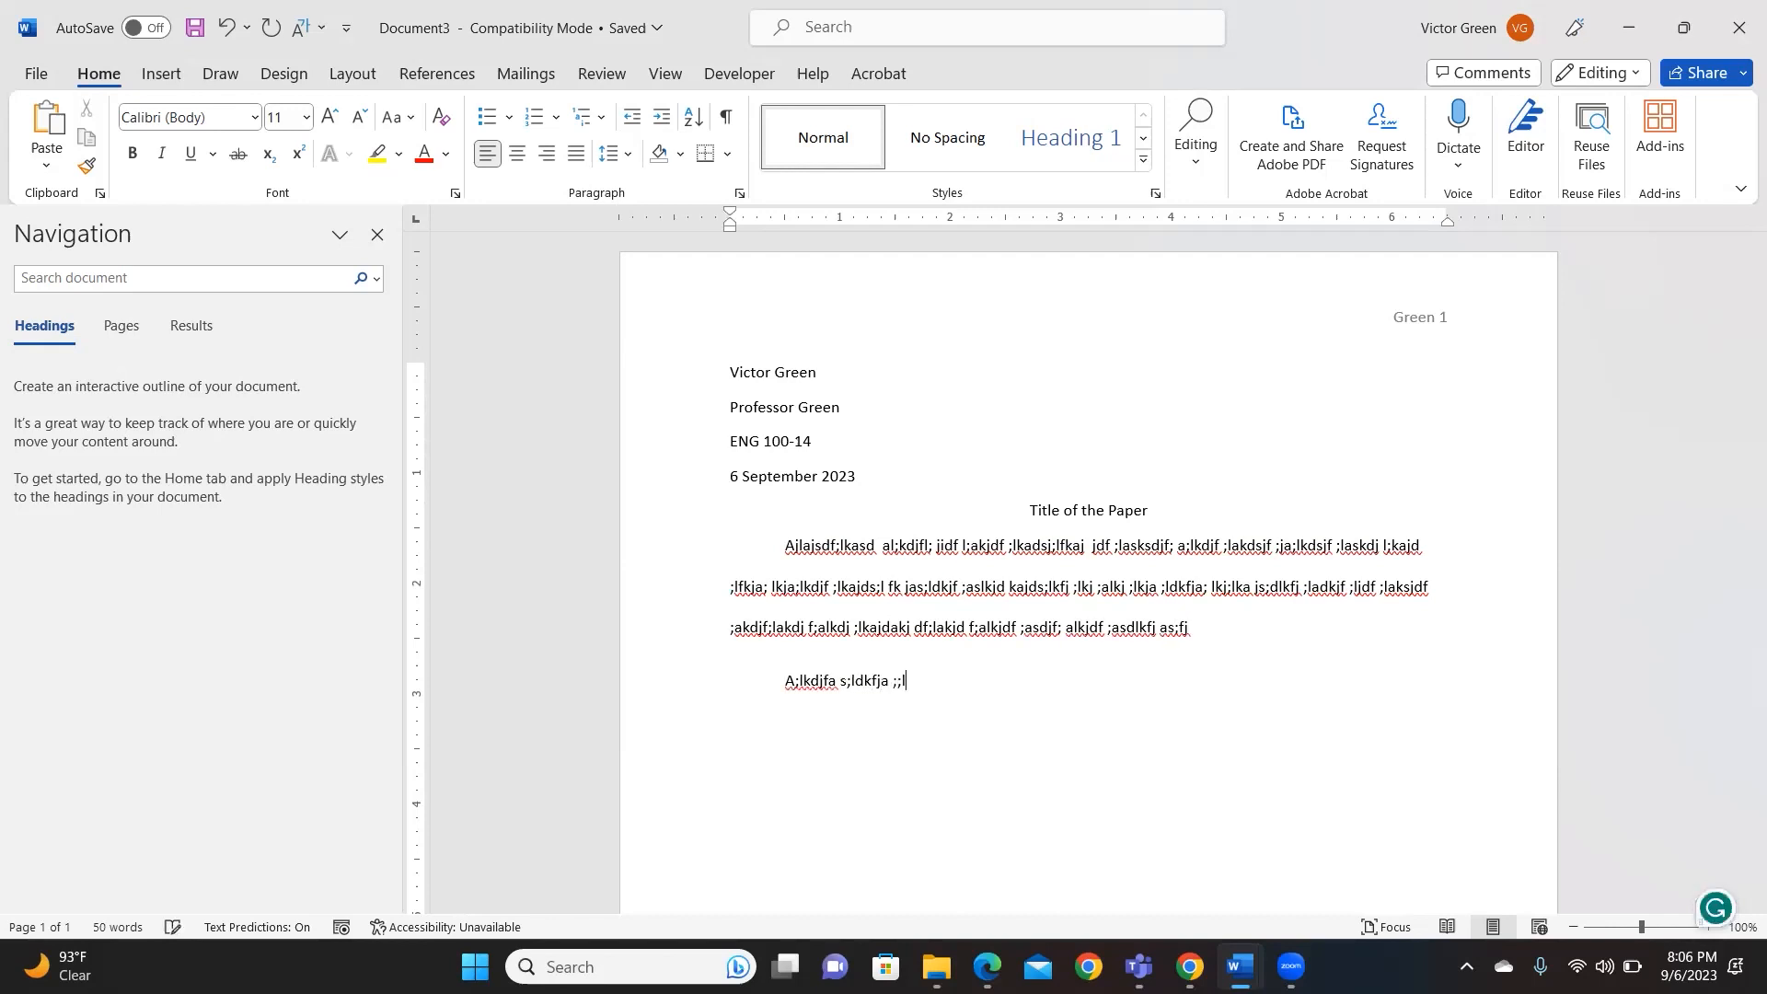
pyautogui.write('kja;dlkfj as;dlkfja ;dlkfj a;sldkjfa;lskdjf a;kdljfa;dlkf')
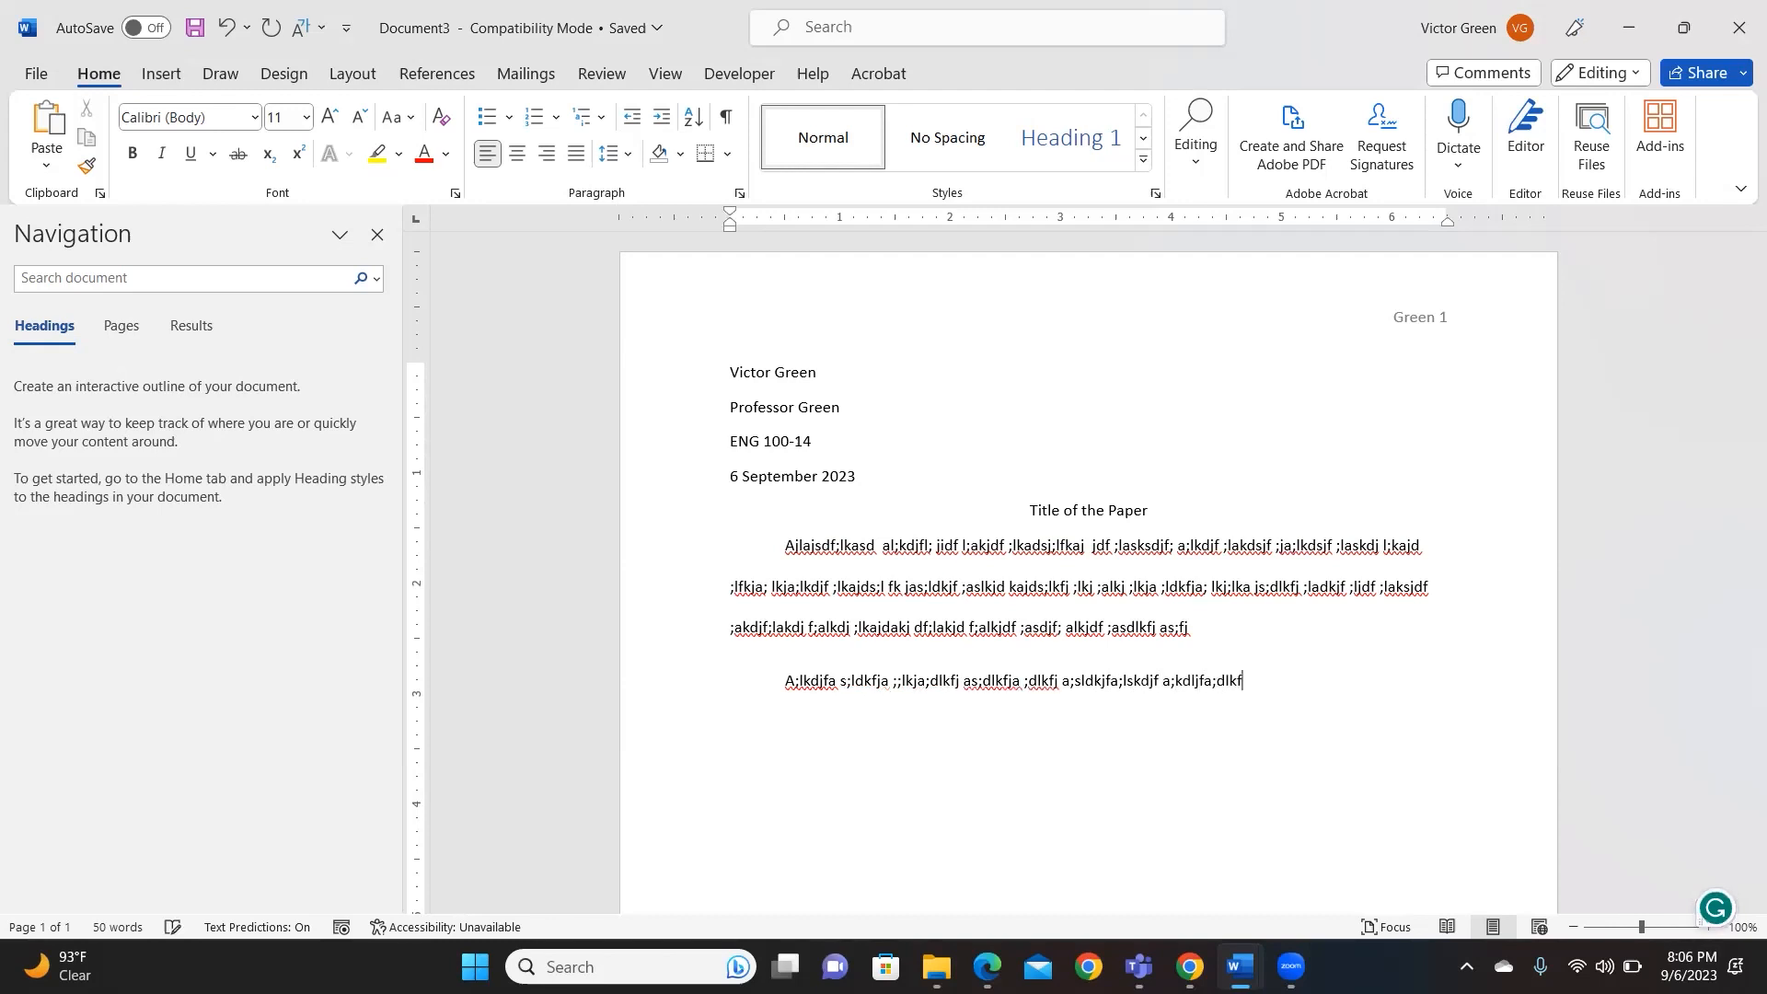
pyautogui.write('jasd ;dflkajs;f kadjf;lkajdf ;ldaskjdf ;alkdj;akjdf')
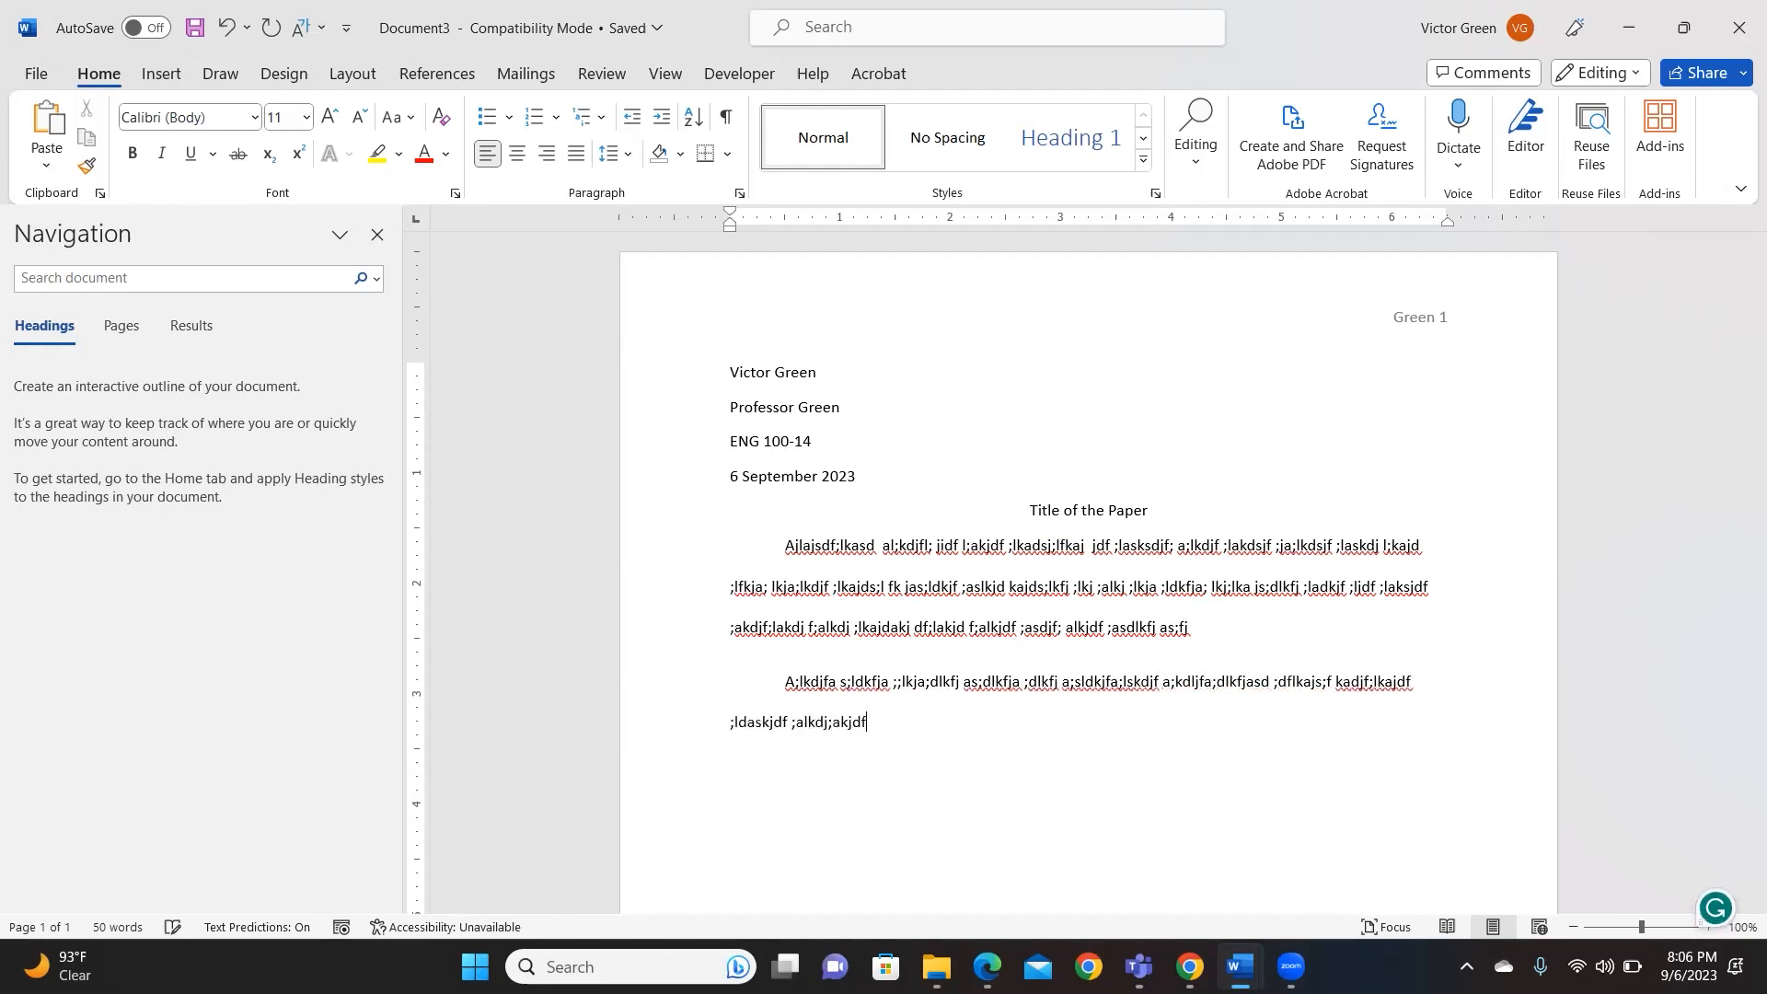
pyautogui.write(' ;lkaja;ldskjf ;lakj; llj;lk   a;dslkfja djas;ldaj;ldskas')
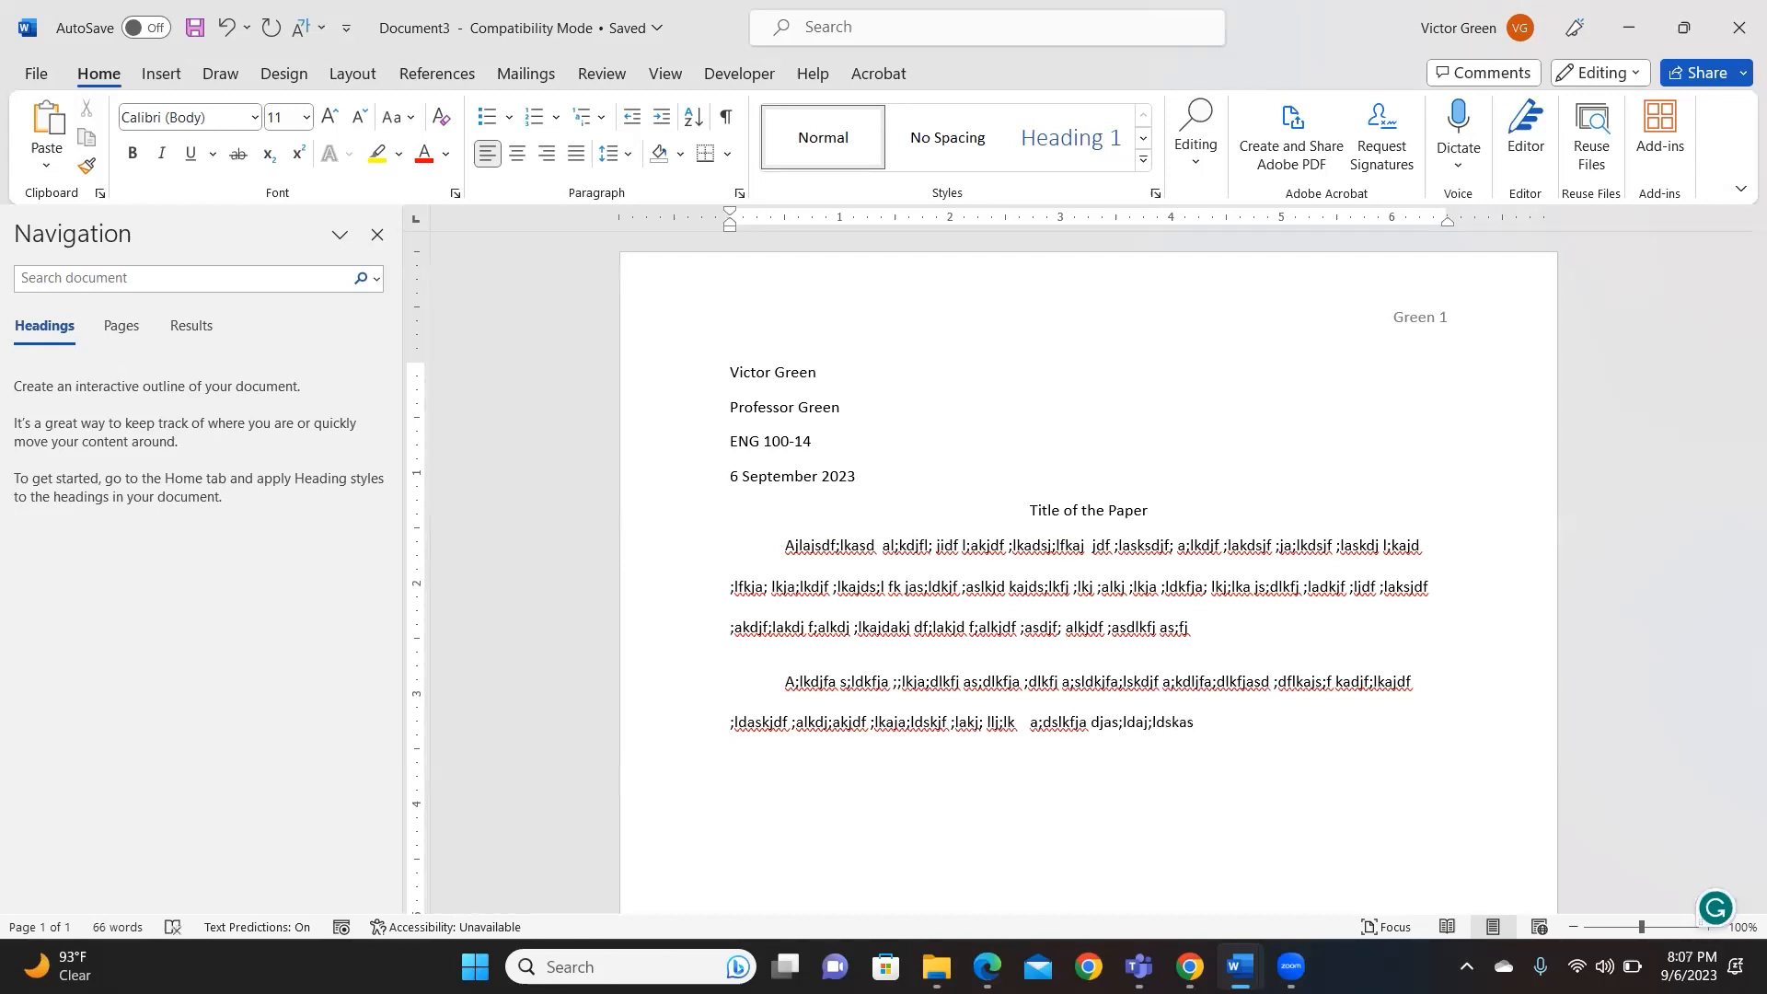
pyautogui.moveTo(1240, 966)
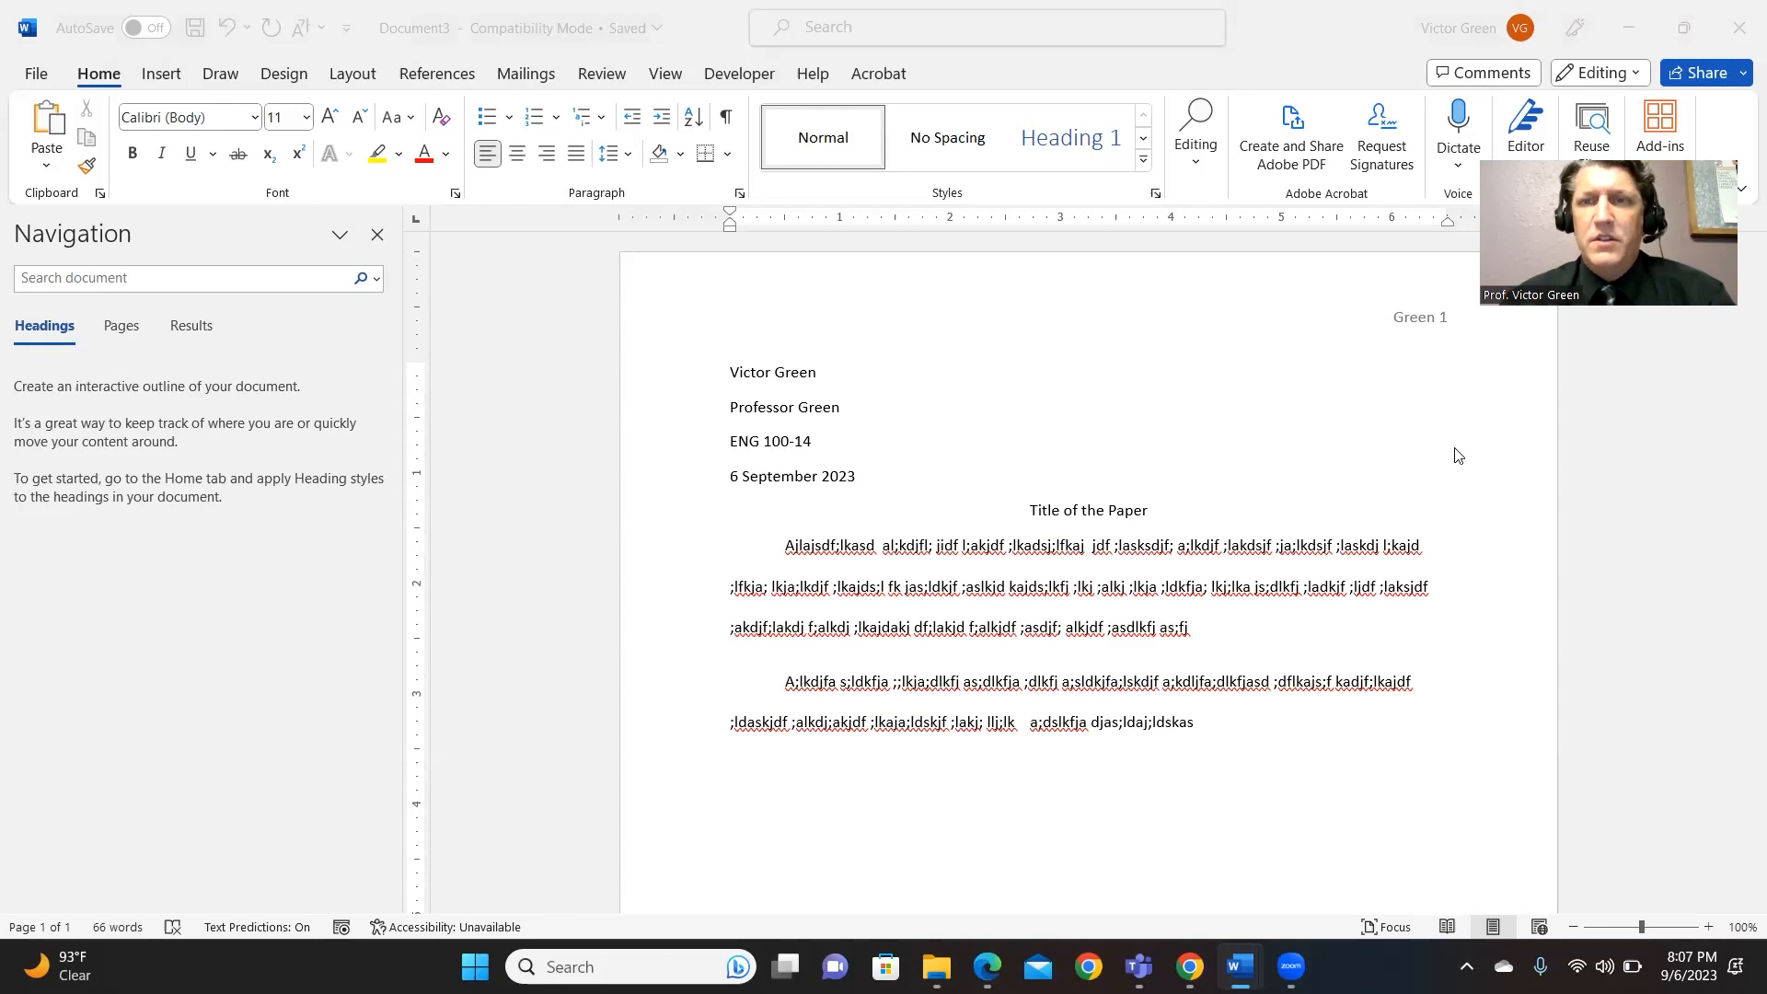
# - Minimize Word to reveal the Canvas course modules page in Chrome
pyautogui.click(1628, 27)
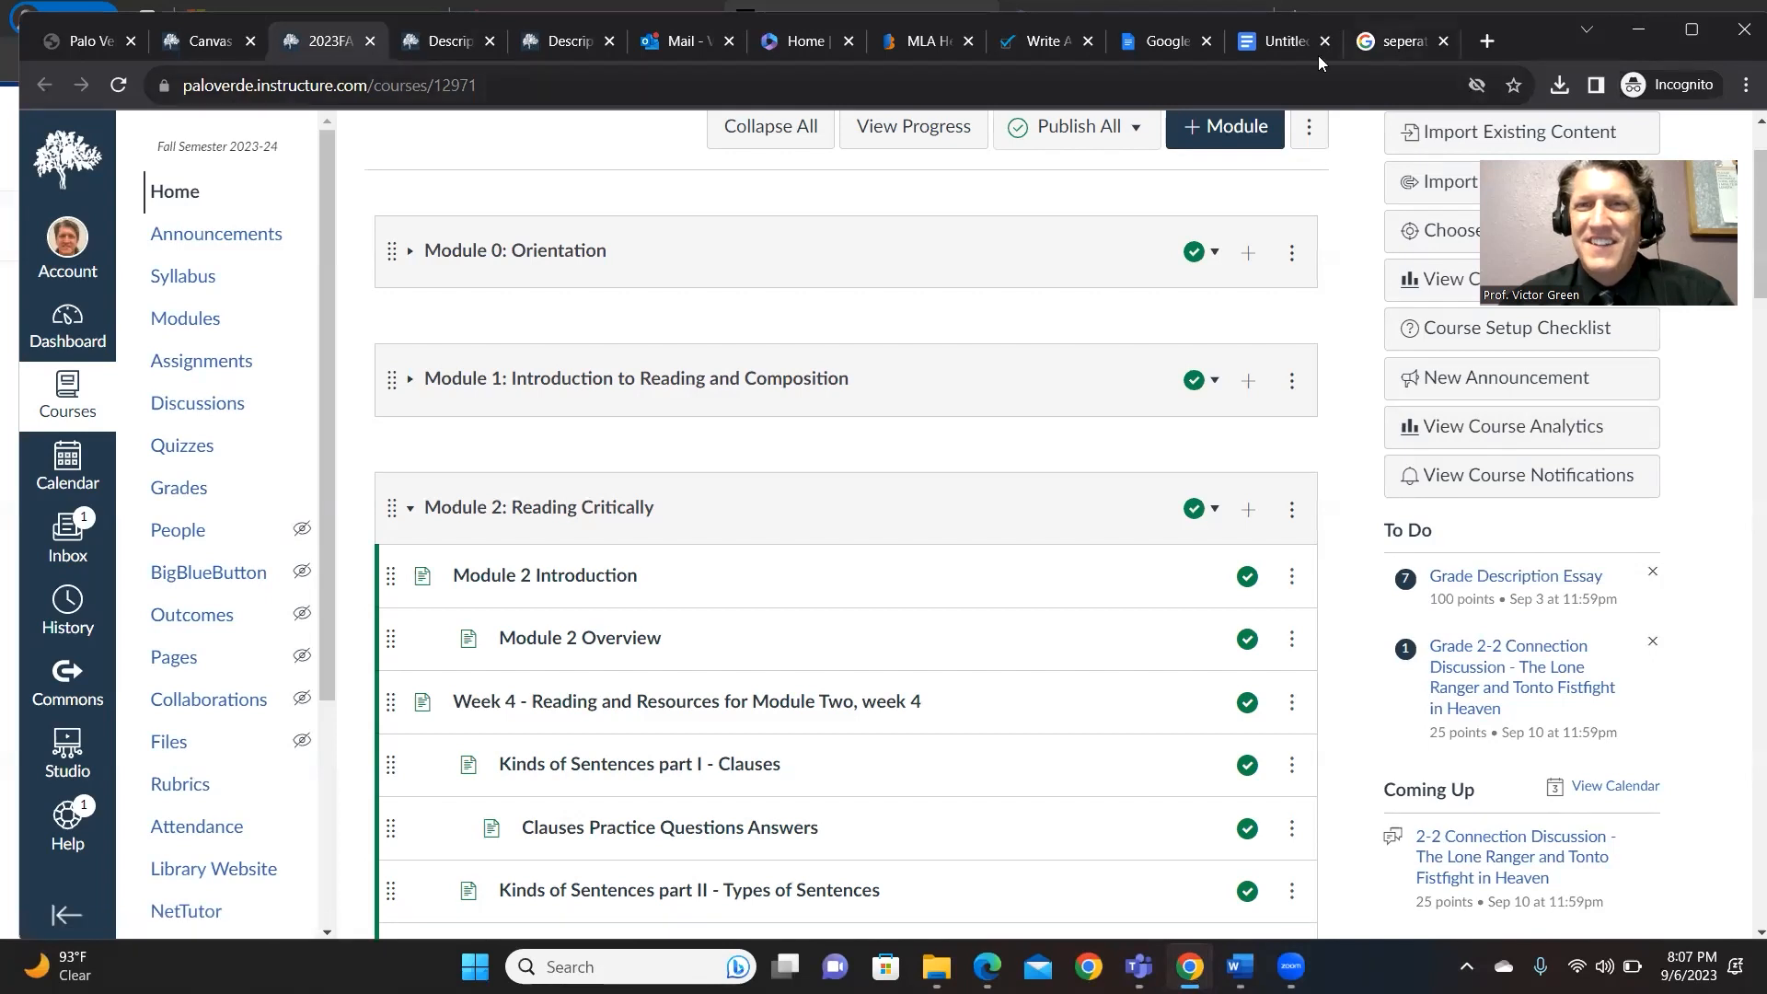
# - Switch to the Untitled Google Docs document and open its page header
pyautogui.click(1289, 48)
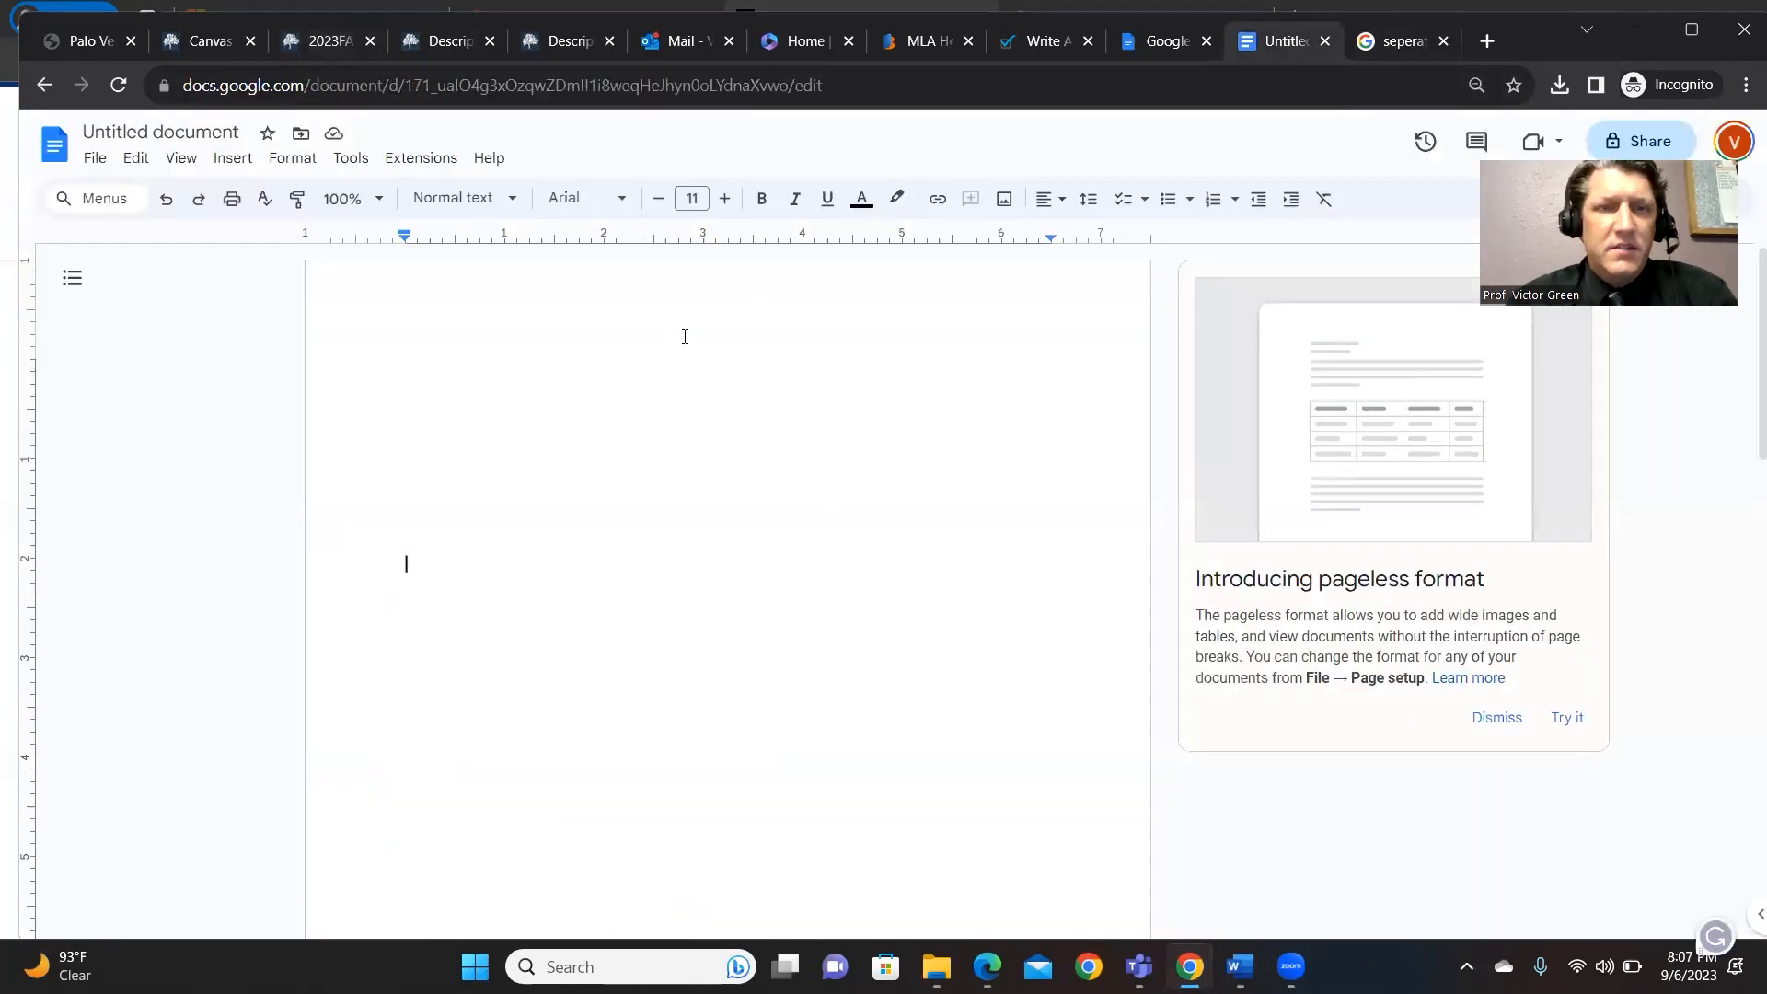
pyautogui.doubleClick(747, 301)
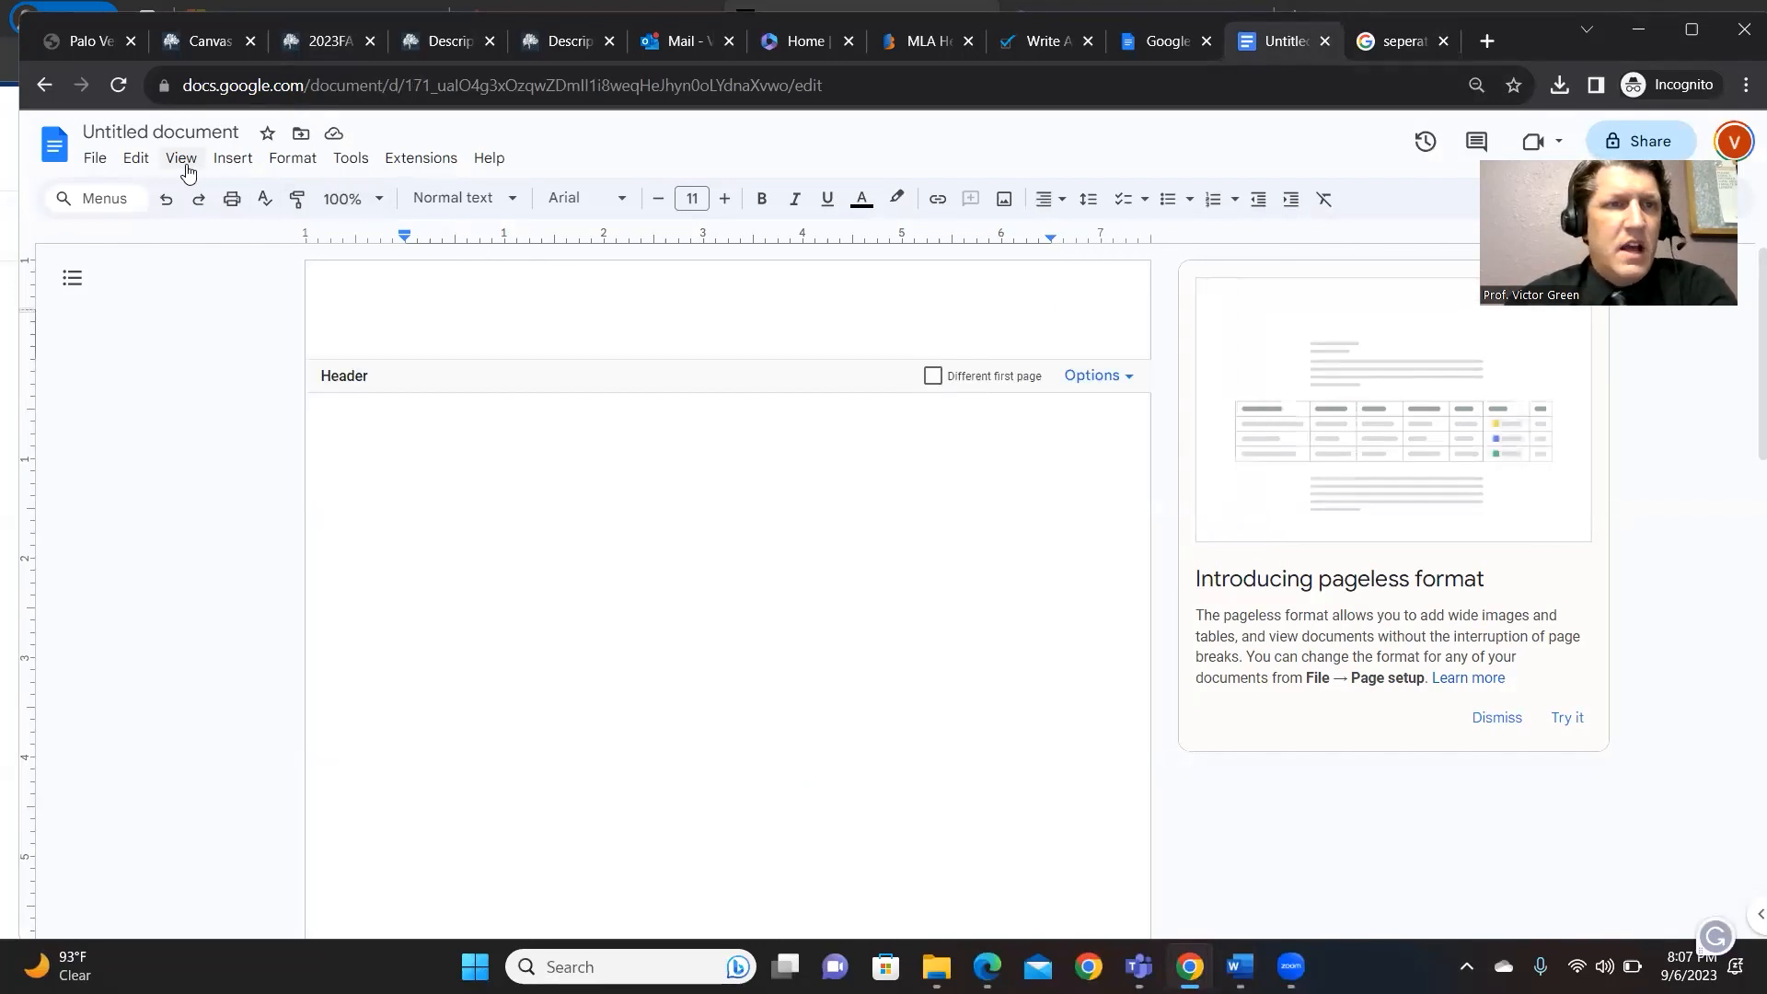
# - Insert top-right page numbers and type the author's surname before the number
pyautogui.click(229, 160)
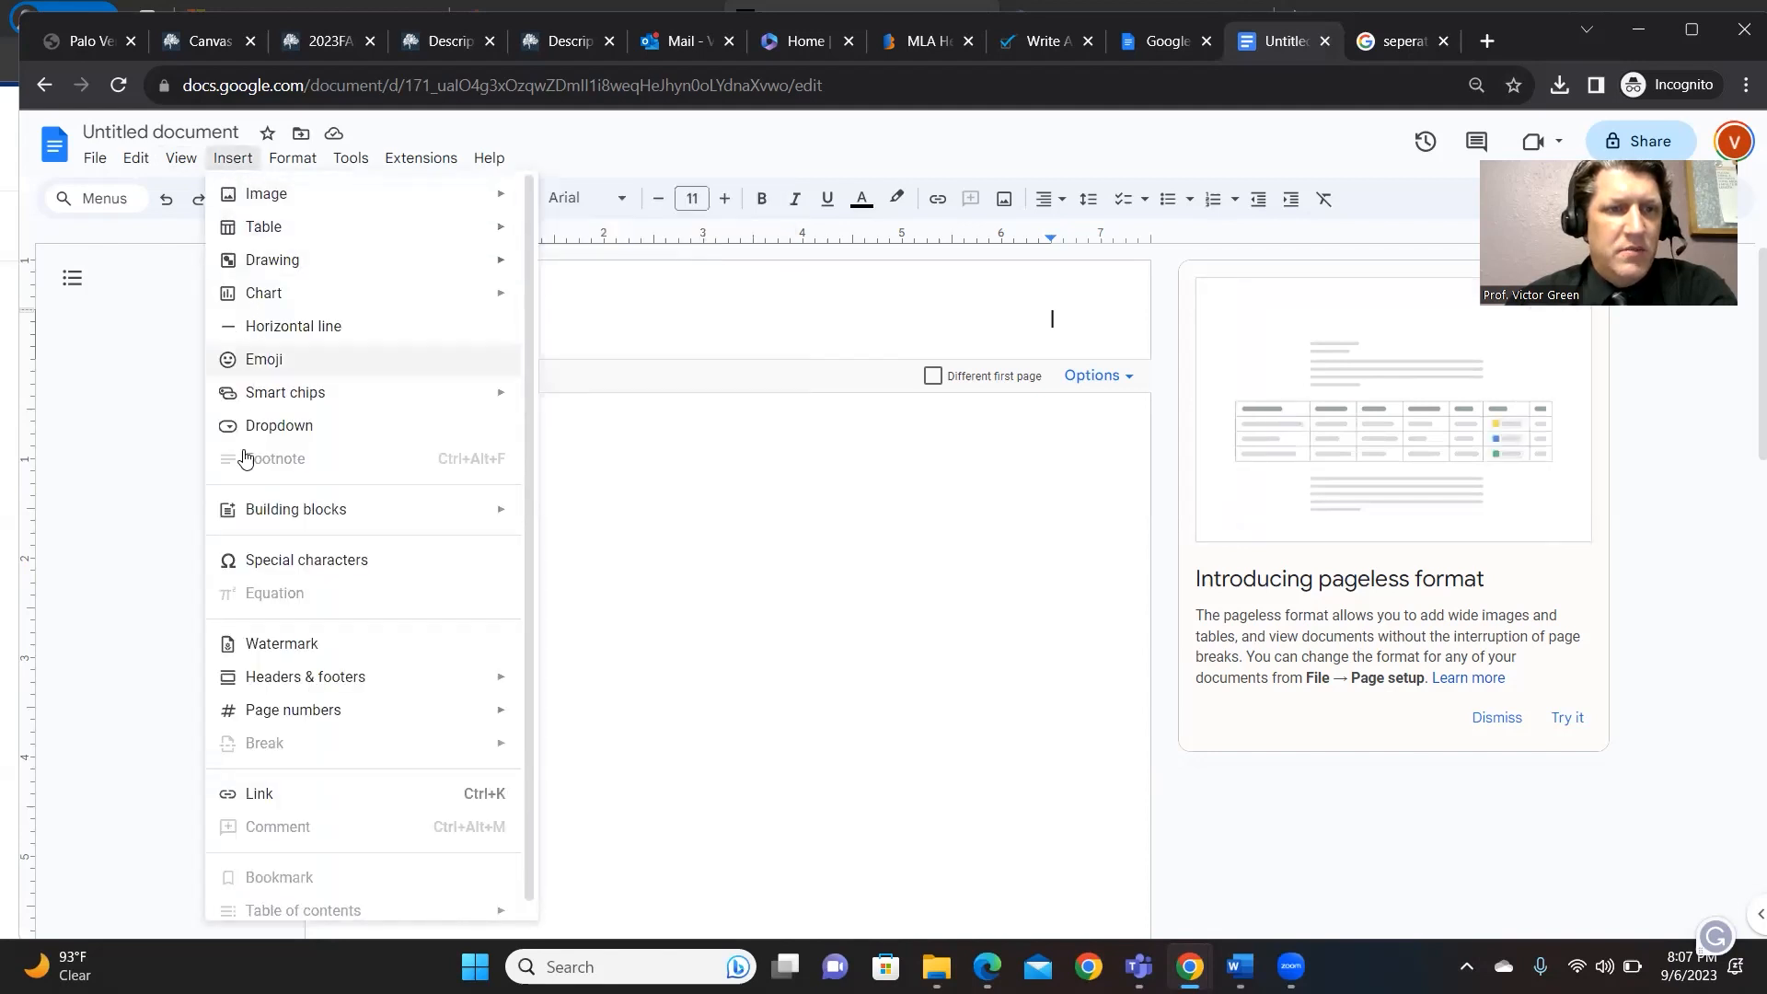
pyautogui.moveTo(302, 713)
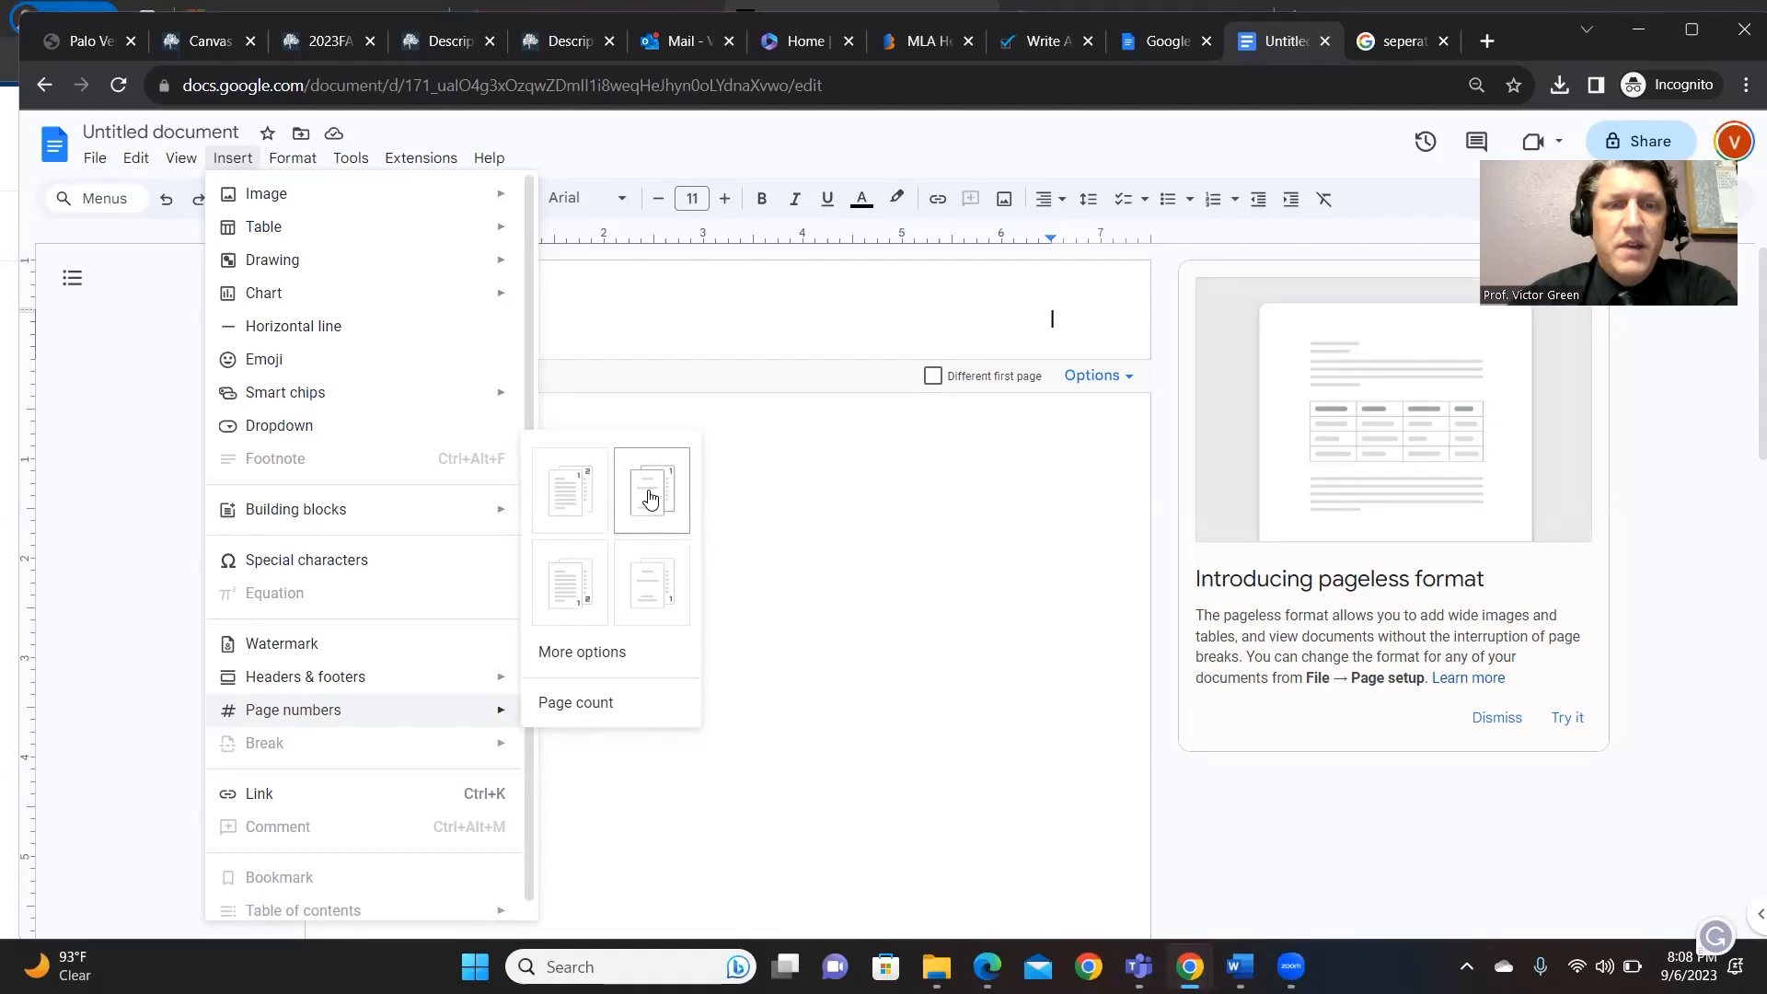
pyautogui.click(578, 494)
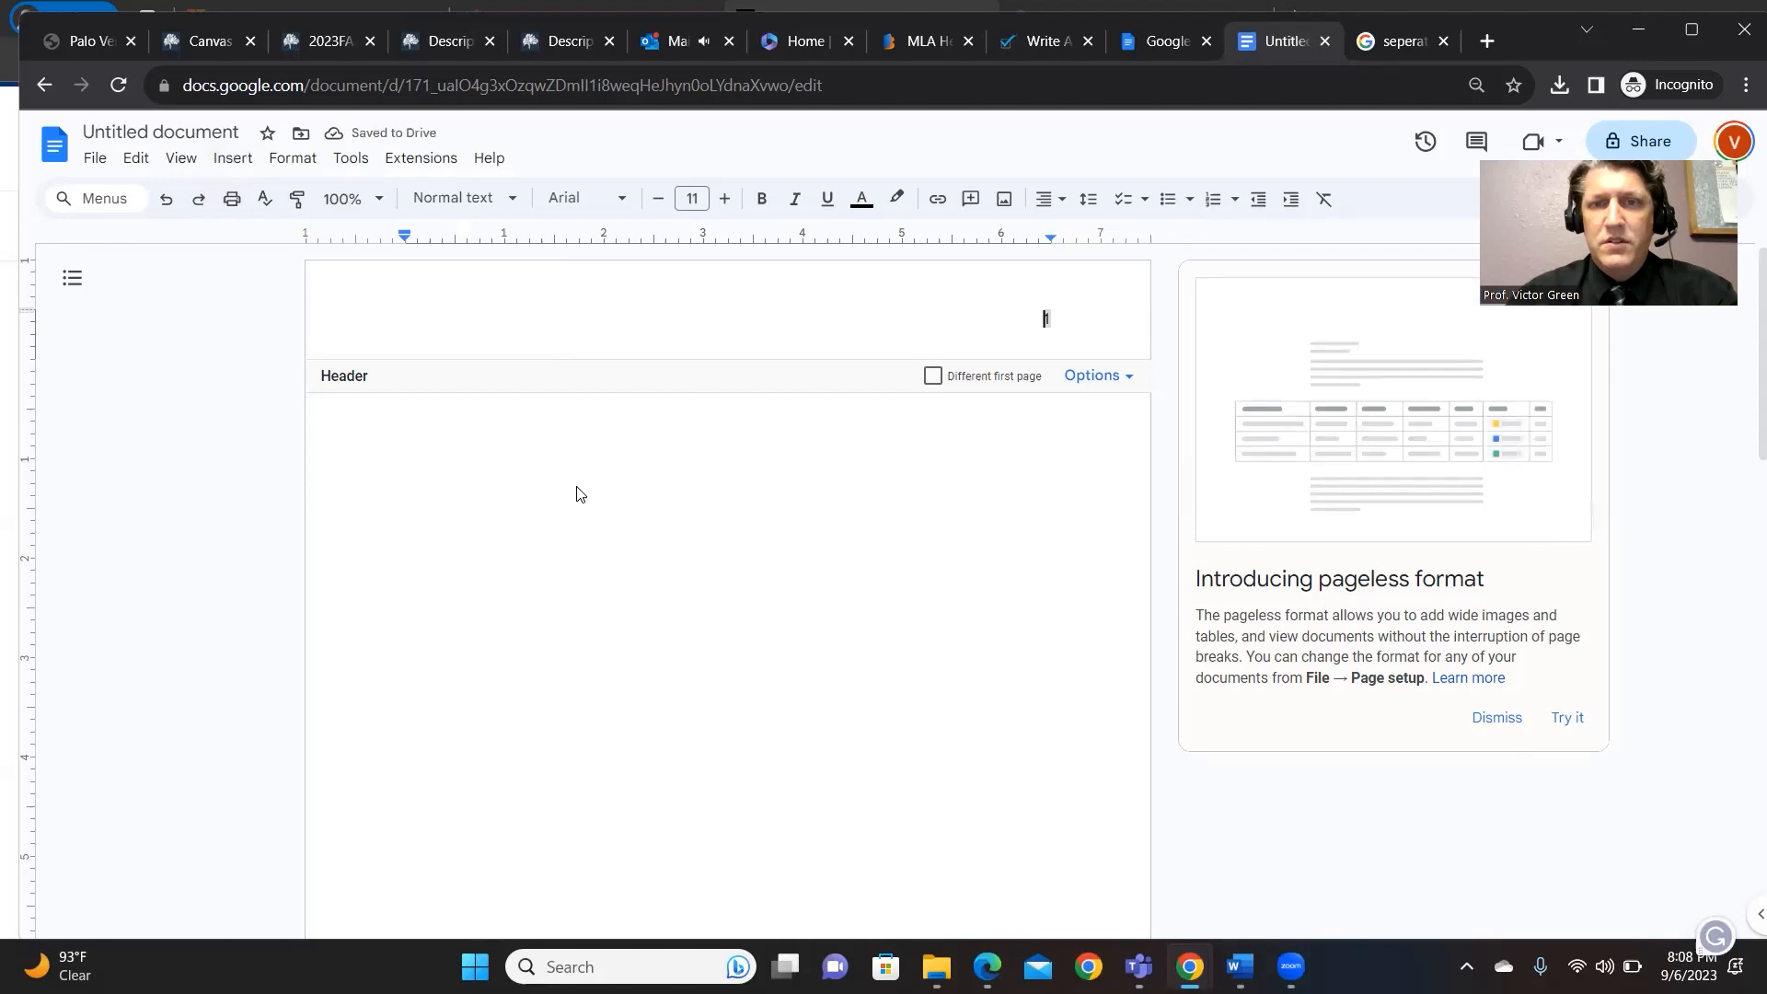
pyautogui.write('Gr')
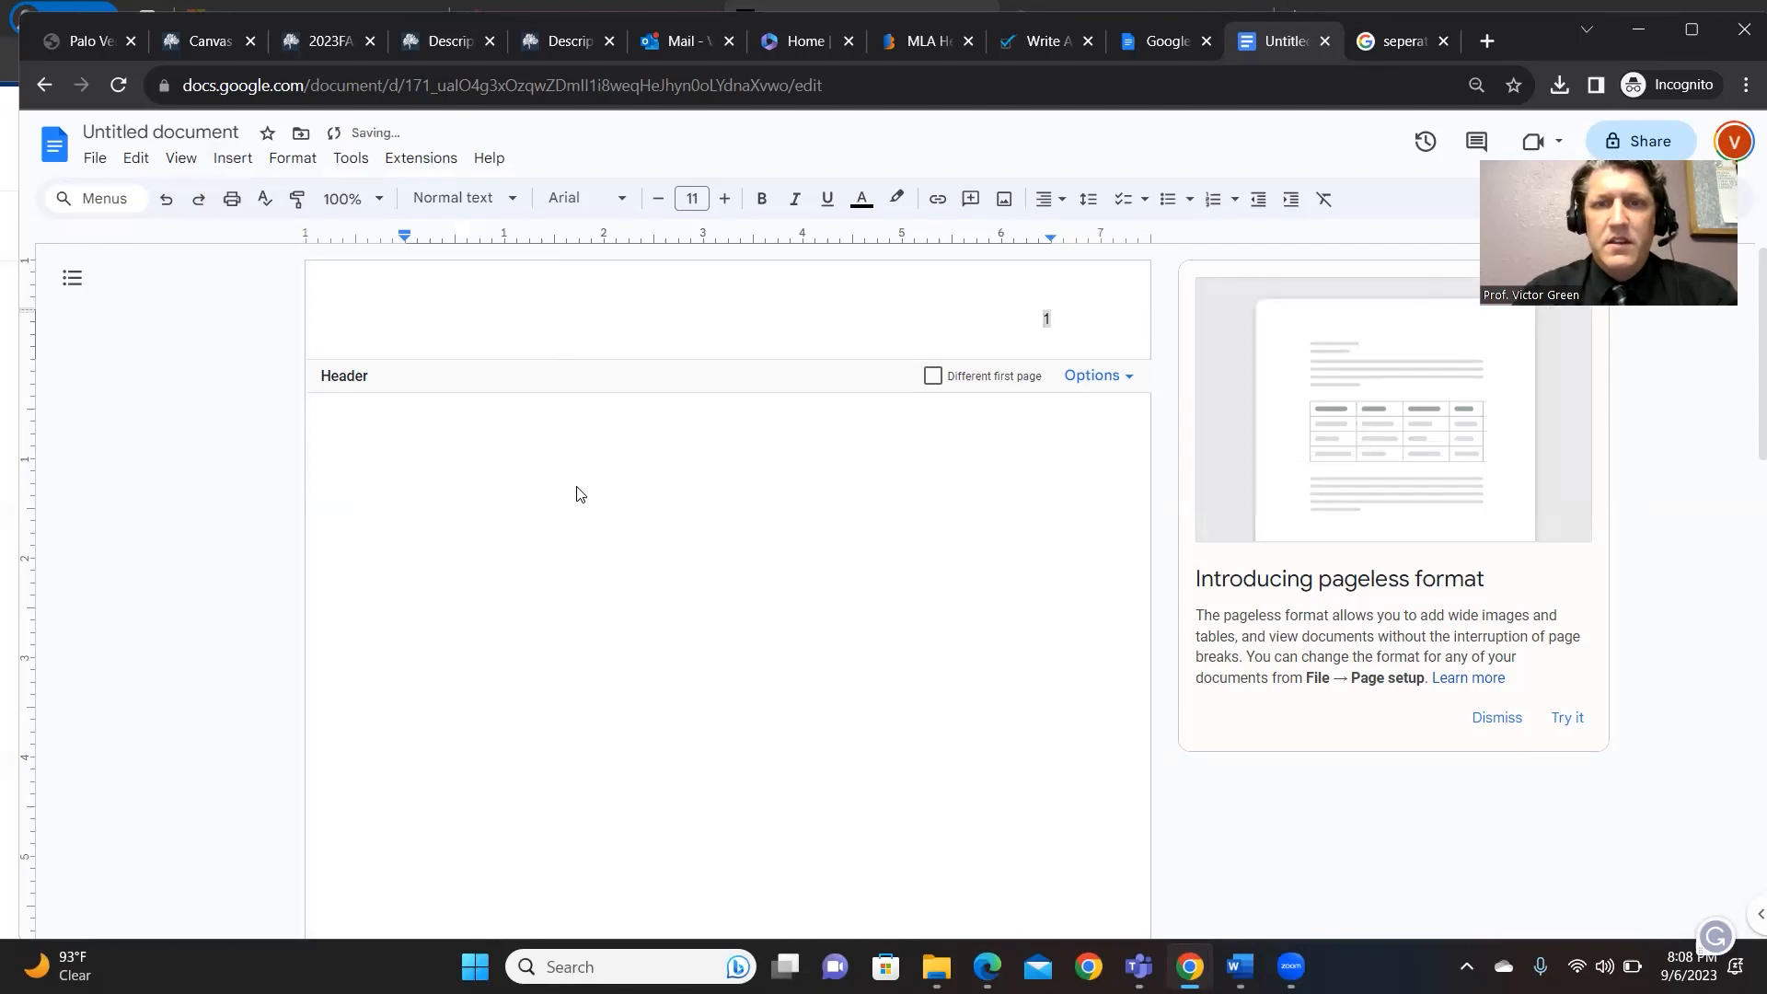
pyautogui.write('een')
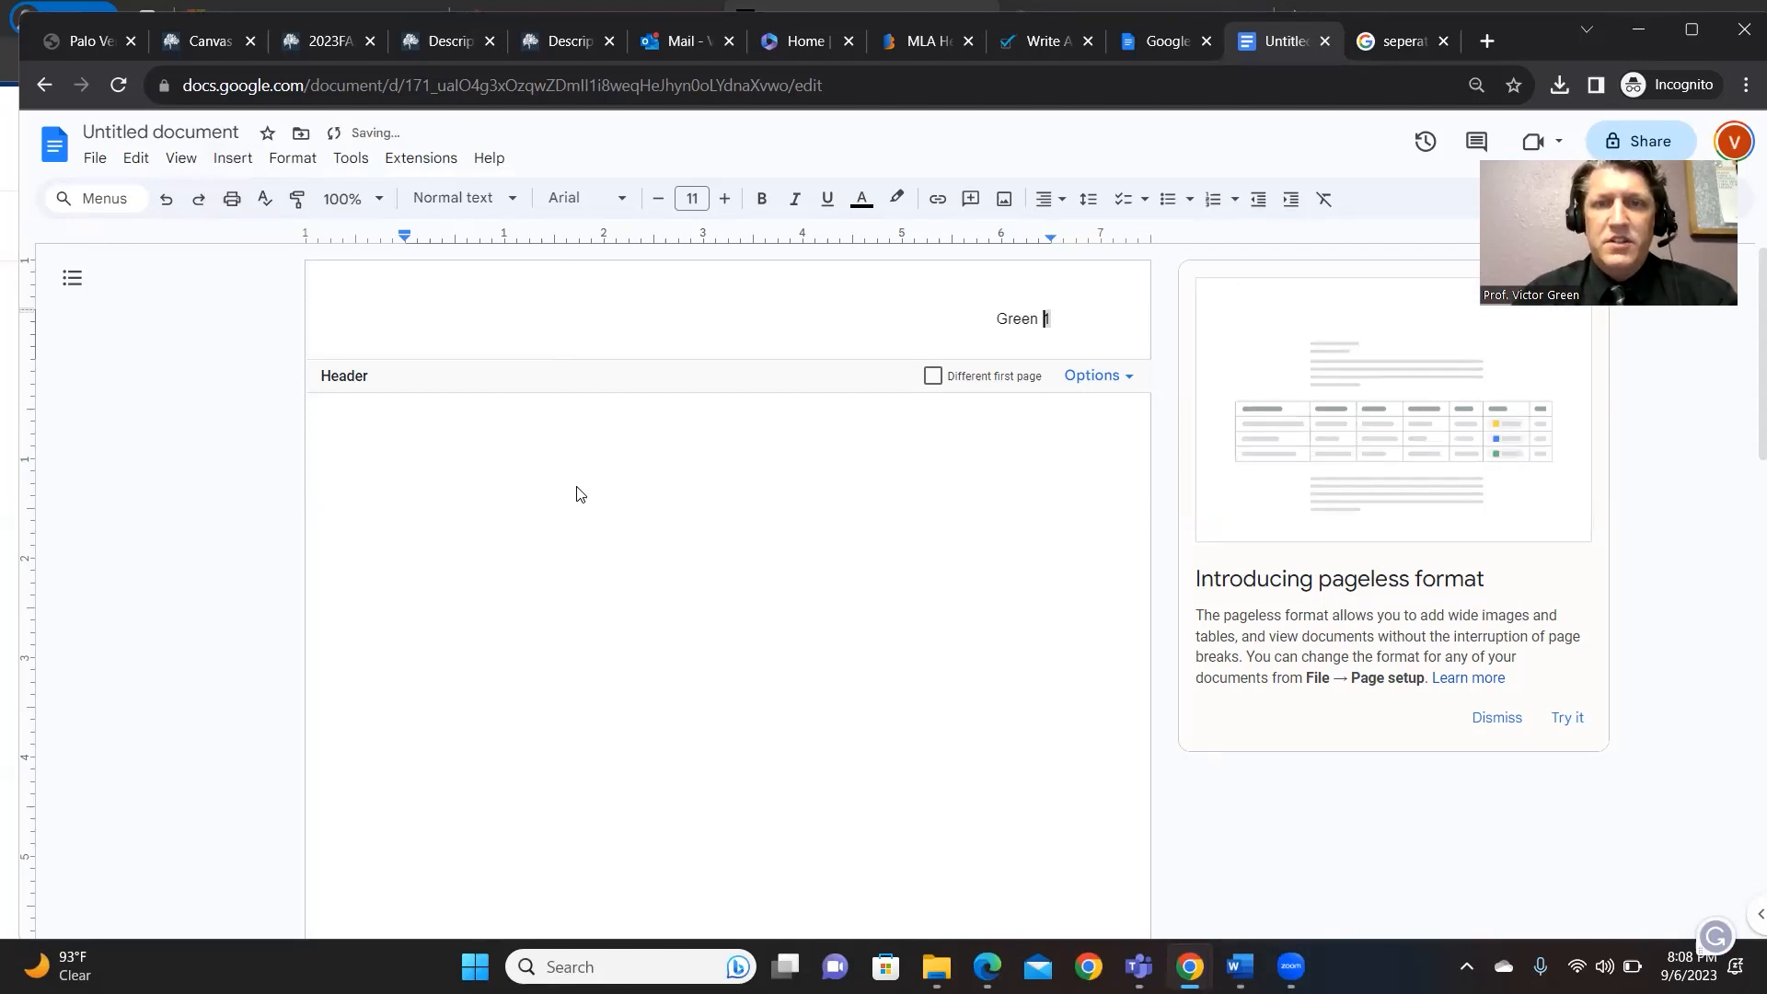
pyautogui.click(1036, 462)
# - Add blank lines to check the header on page 2, then remove them
pyautogui.press('Return')
pyautogui.press('Return')
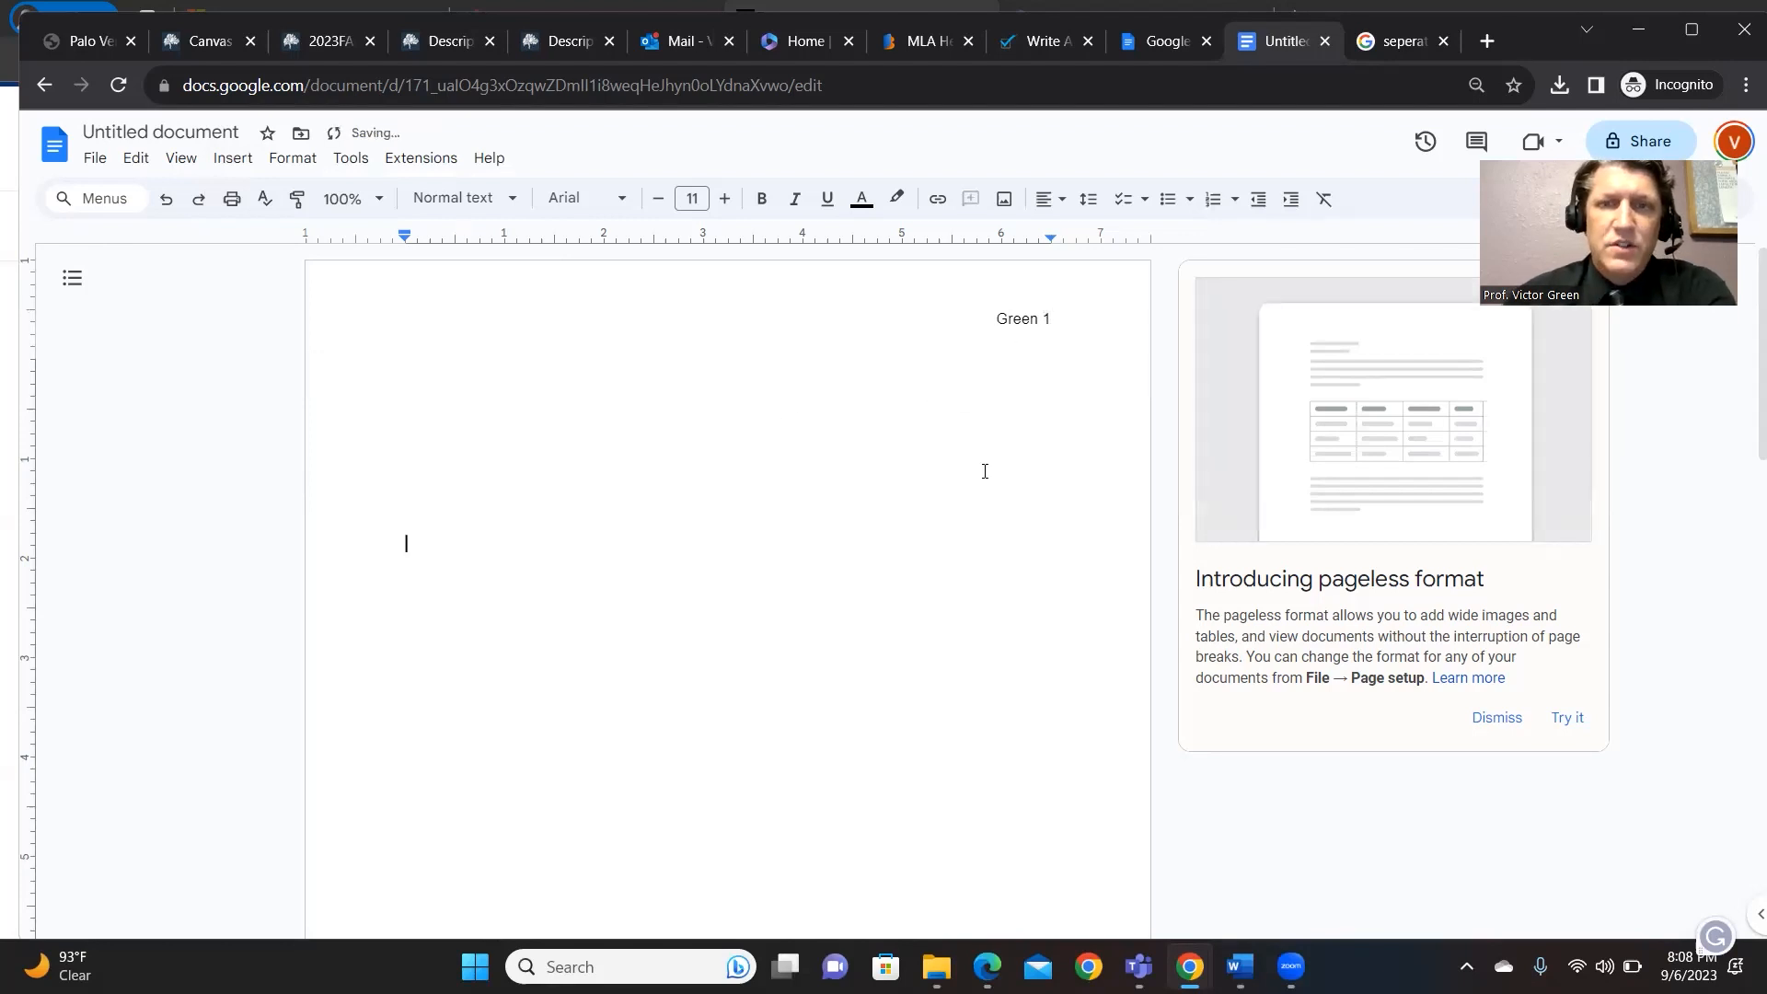
pyautogui.press('Return')
pyautogui.press('Return')
pyautogui.press('Return')
pyautogui.press('Return')
pyautogui.press('Return')
pyautogui.press('Return')
pyautogui.press('Return')
pyautogui.press('Return')
pyautogui.press('Return')
pyautogui.press('Return')
pyautogui.press('Return')
pyautogui.press('Return')
pyautogui.press('Return')
pyautogui.press('Return')
pyautogui.press('Return')
pyautogui.press('Return')
pyautogui.press('Return')
pyautogui.press('Return')
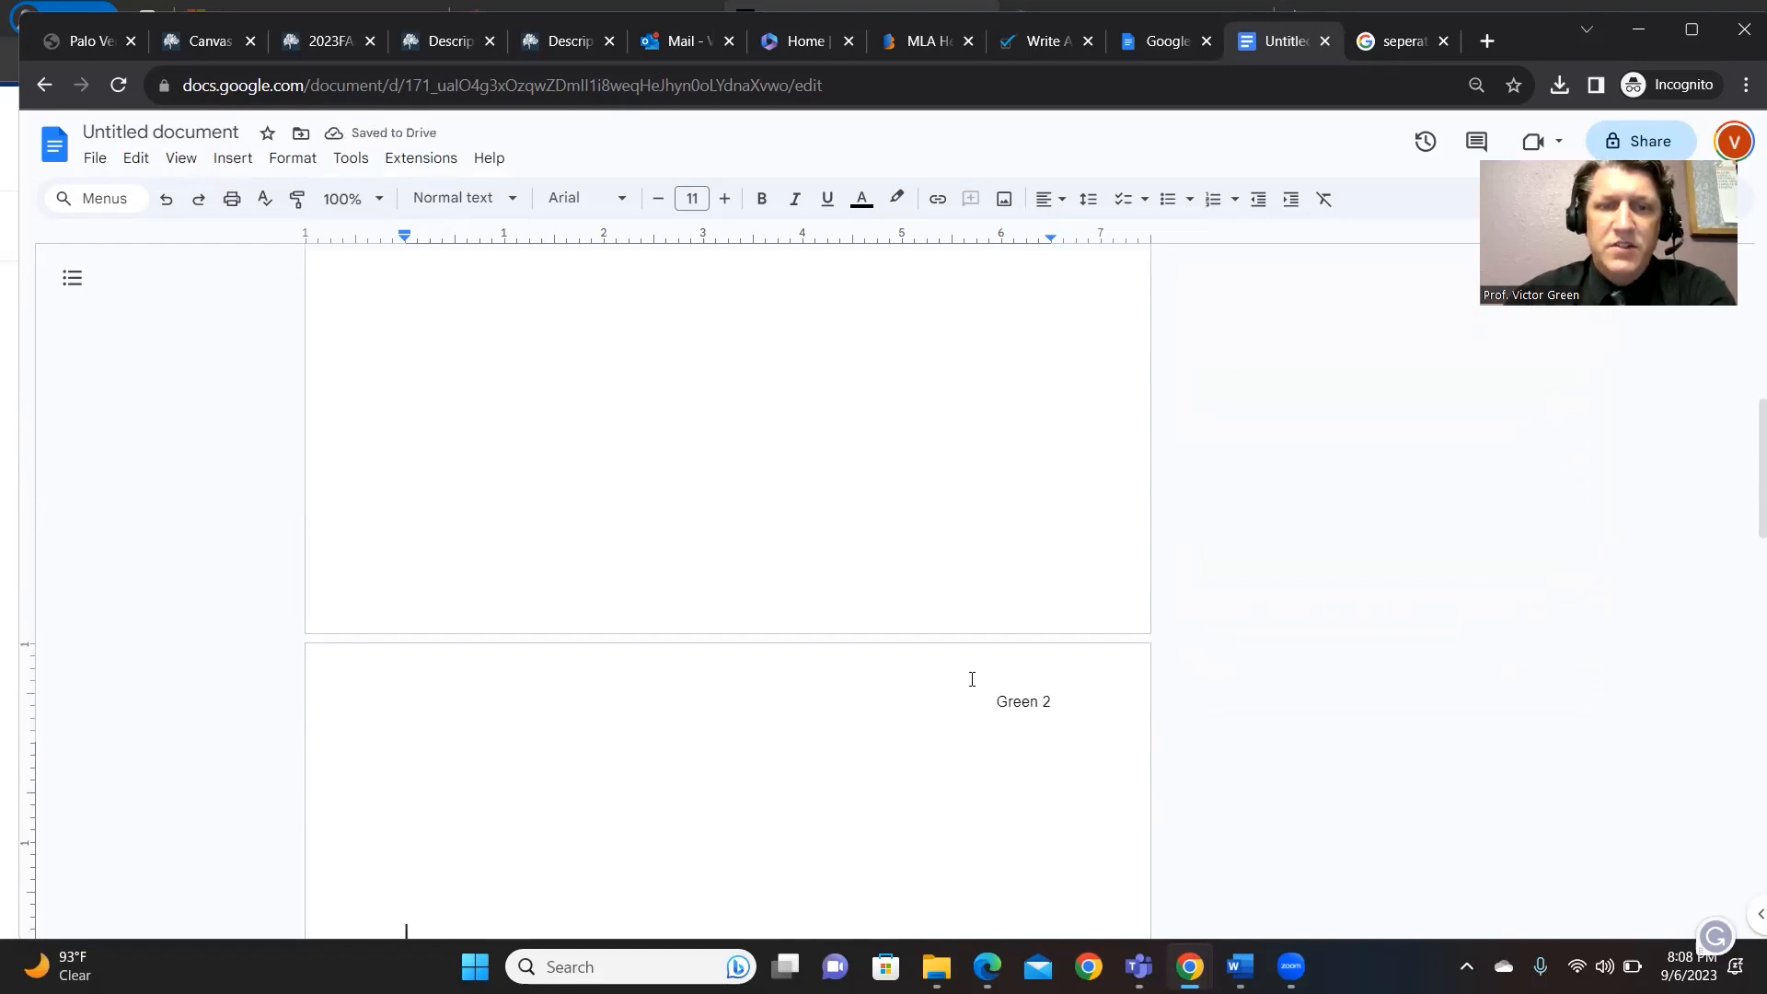
pyautogui.press('Return')
pyautogui.press('BackSpace')
pyautogui.press('BackSpace')
pyautogui.press('BackSpace')
pyautogui.press('BackSpace')
pyautogui.press('BackSpace')
pyautogui.press('BackSpace')
pyautogui.press('BackSpace')
pyautogui.press('BackSpace')
pyautogui.press('BackSpace')
pyautogui.press('BackSpace')
pyautogui.press('BackSpace')
pyautogui.press('BackSpace')
pyautogui.press('BackSpace')
pyautogui.press('BackSpace')
pyautogui.press('BackSpace')
pyautogui.press('BackSpace')
pyautogui.press('BackSpace')
pyautogui.press('BackSpace')
pyautogui.press('BackSpace')
pyautogui.press('BackSpace')
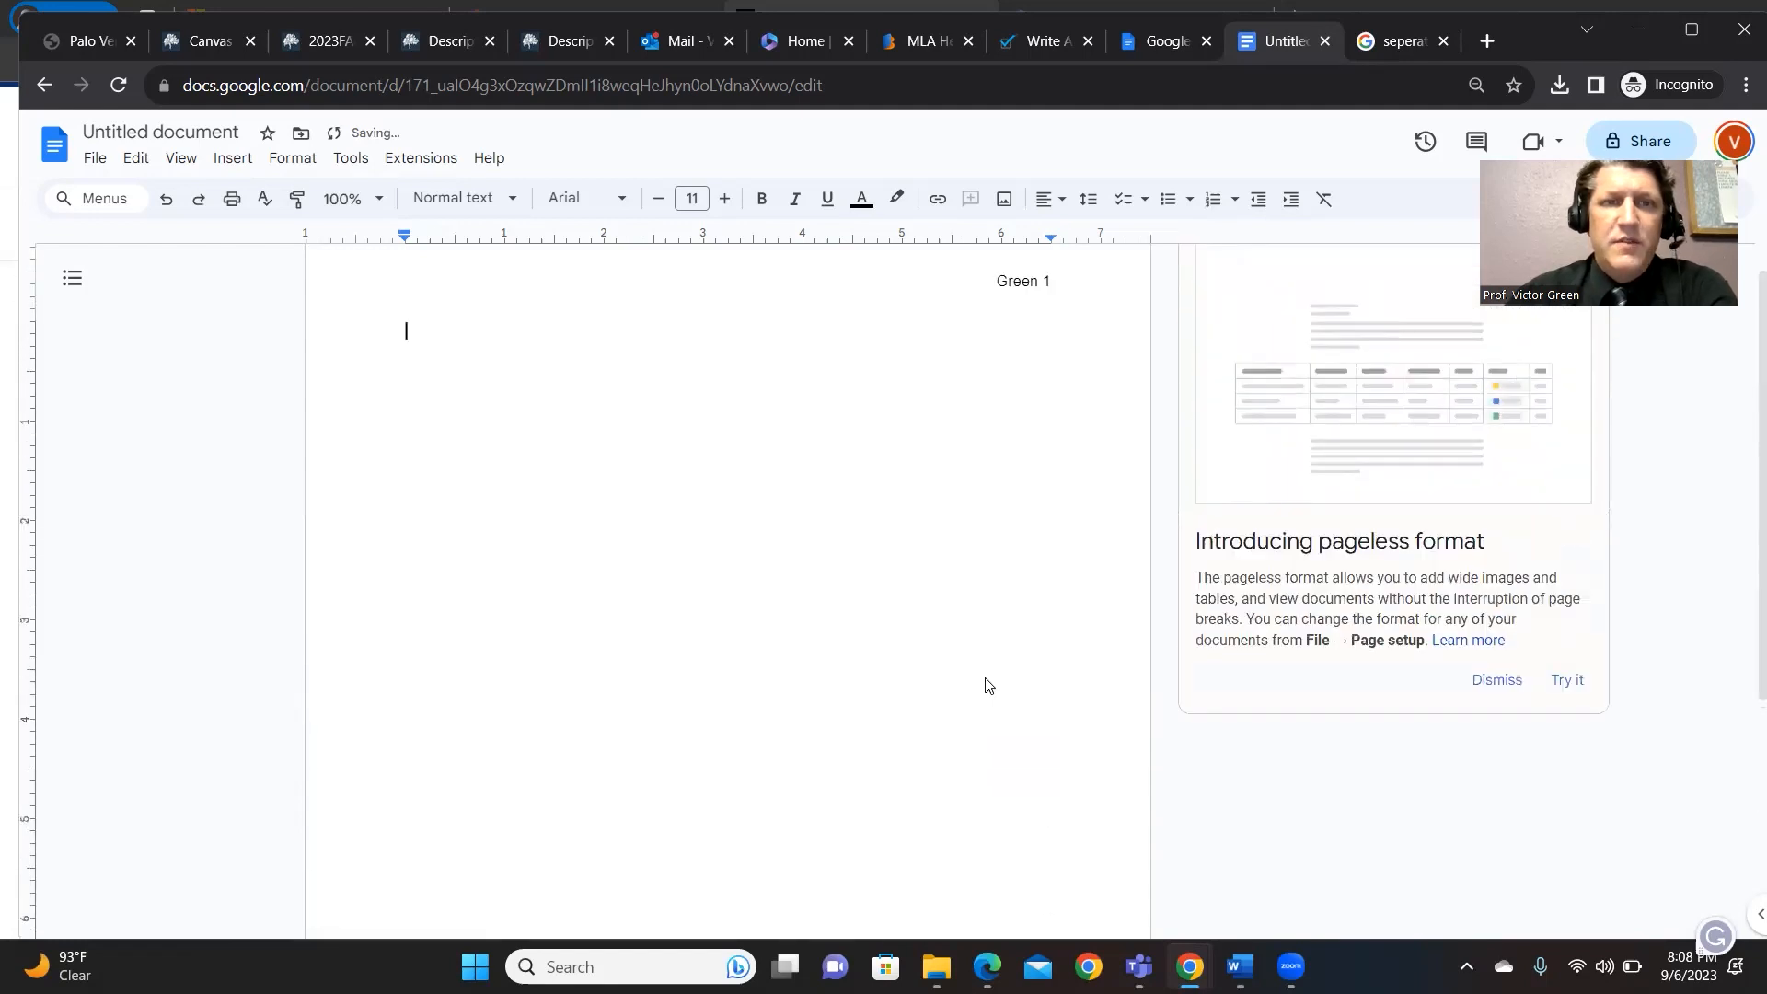
pyautogui.scroll(1, 987, 685)
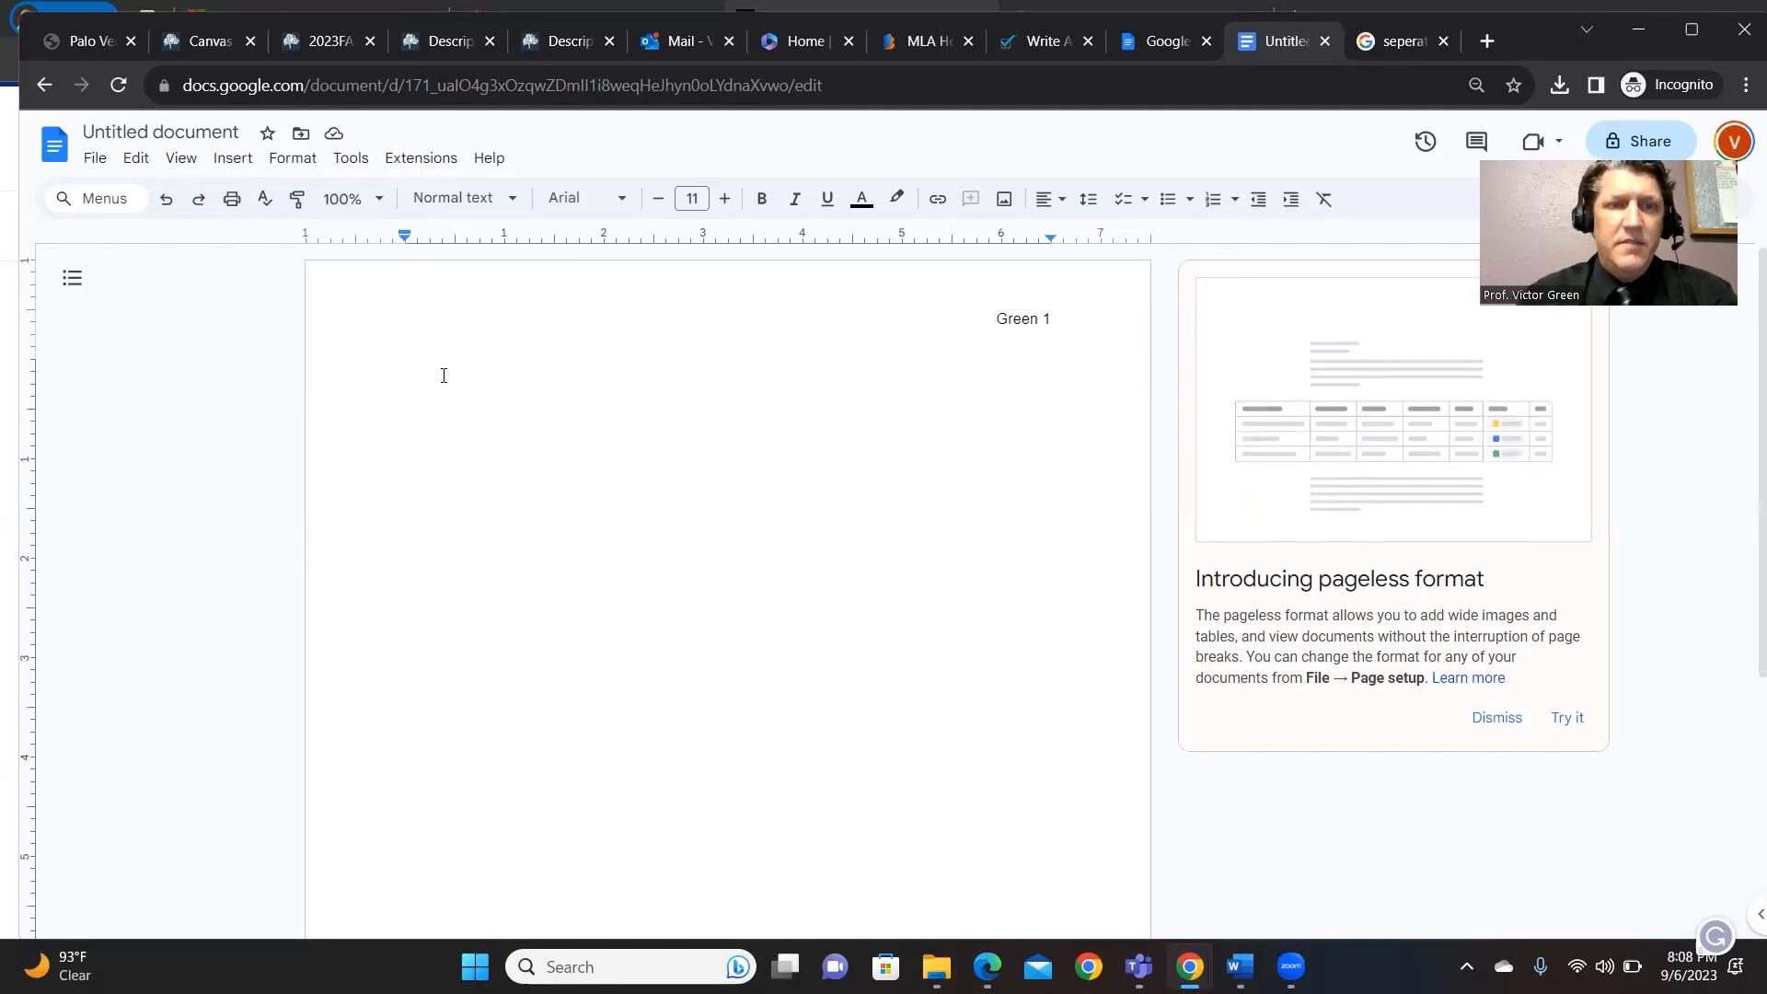
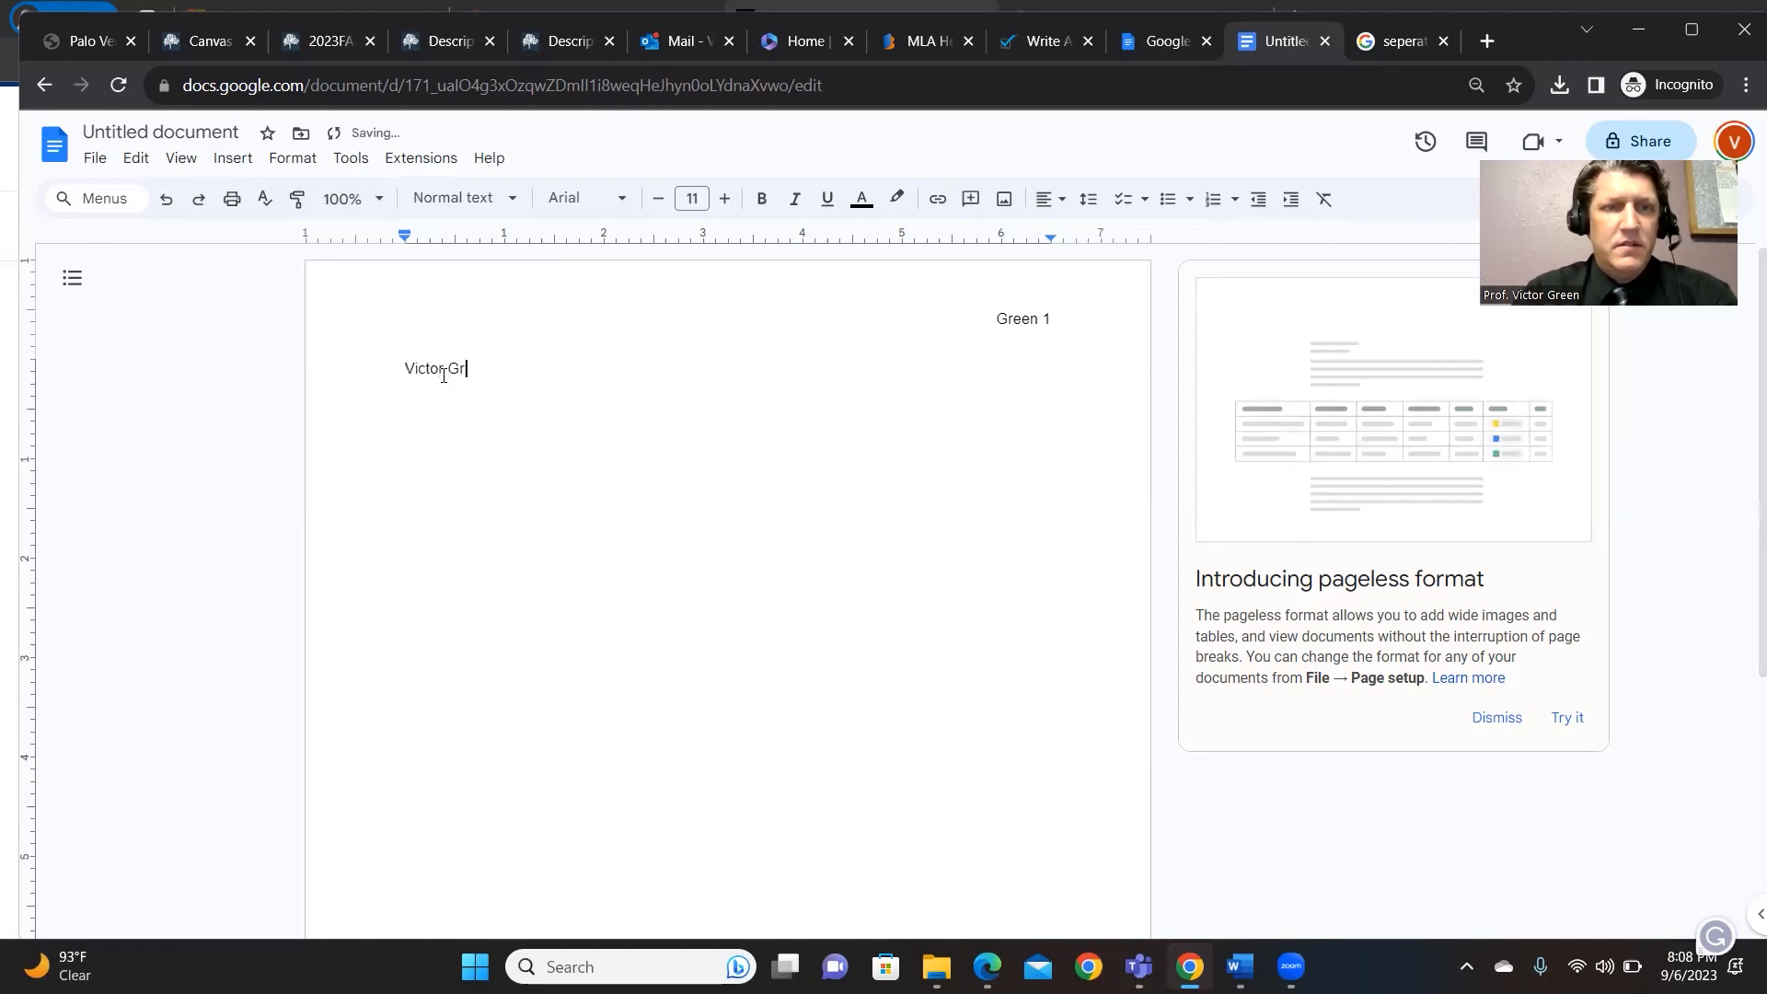
# - Type the heading lines: student's name, professor's name, ENG 100-14, and 6 September 2023
pyautogui.press('Return')
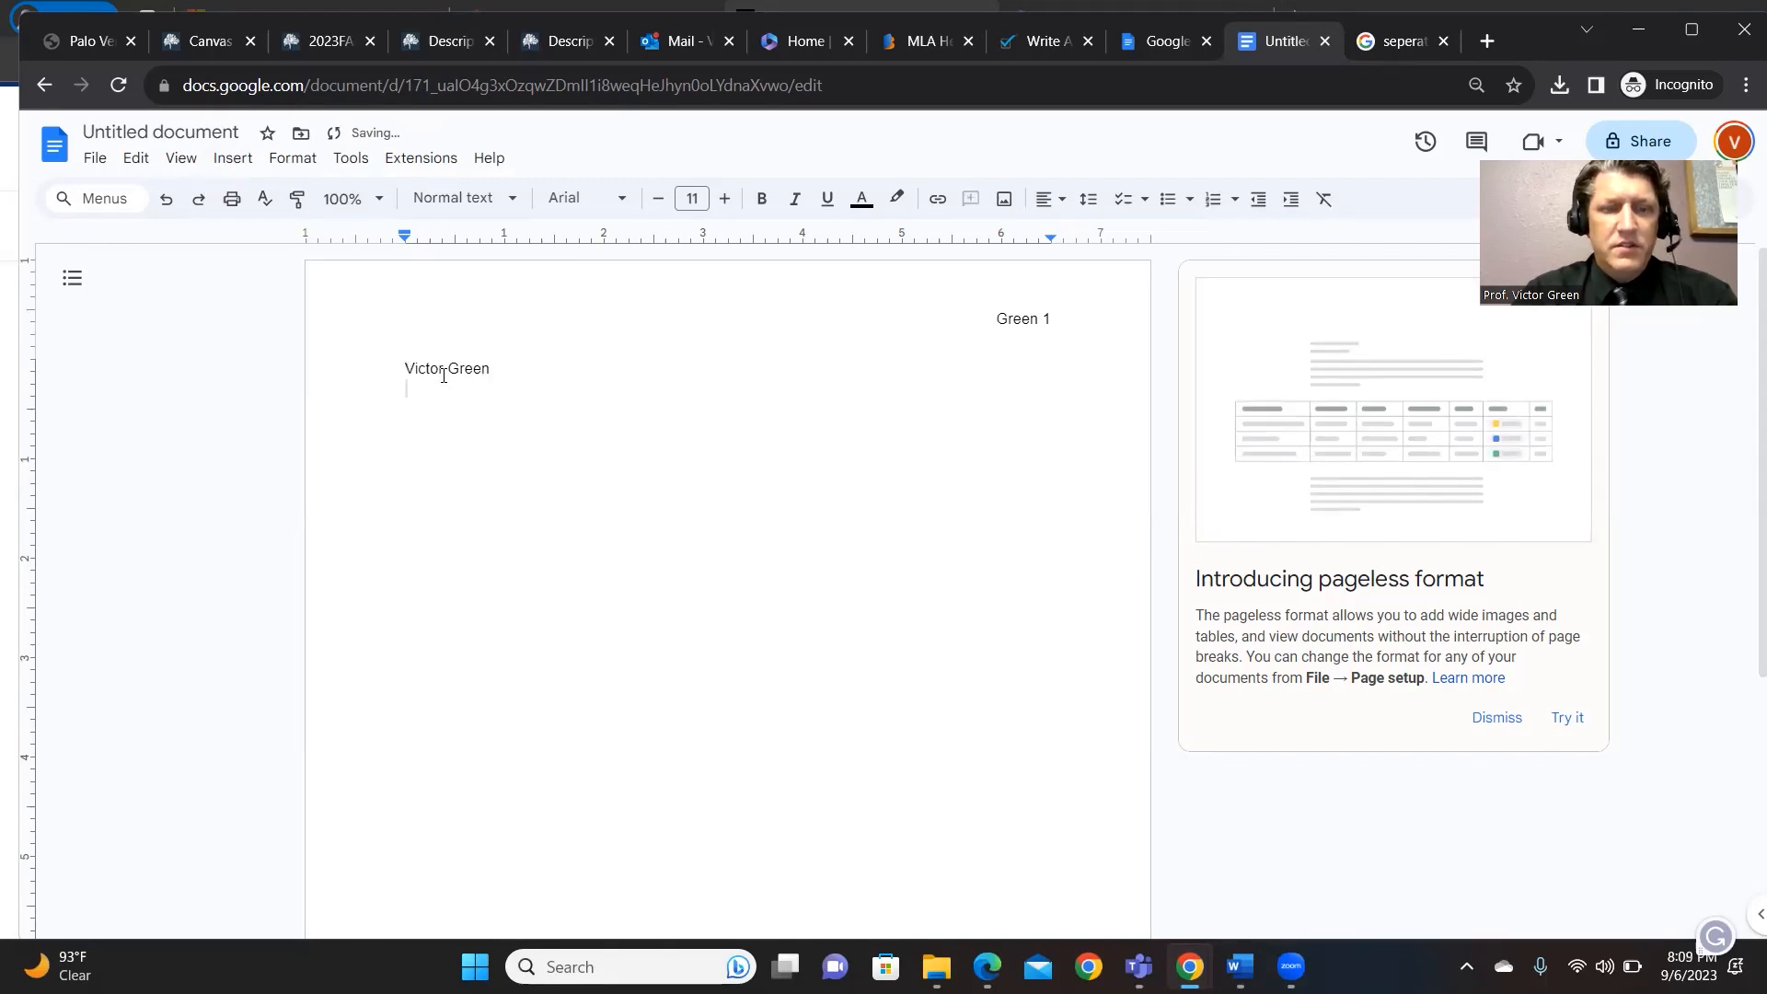
pyautogui.write('Professor Green')
pyautogui.press('Return')
pyautogui.write('ENG ')
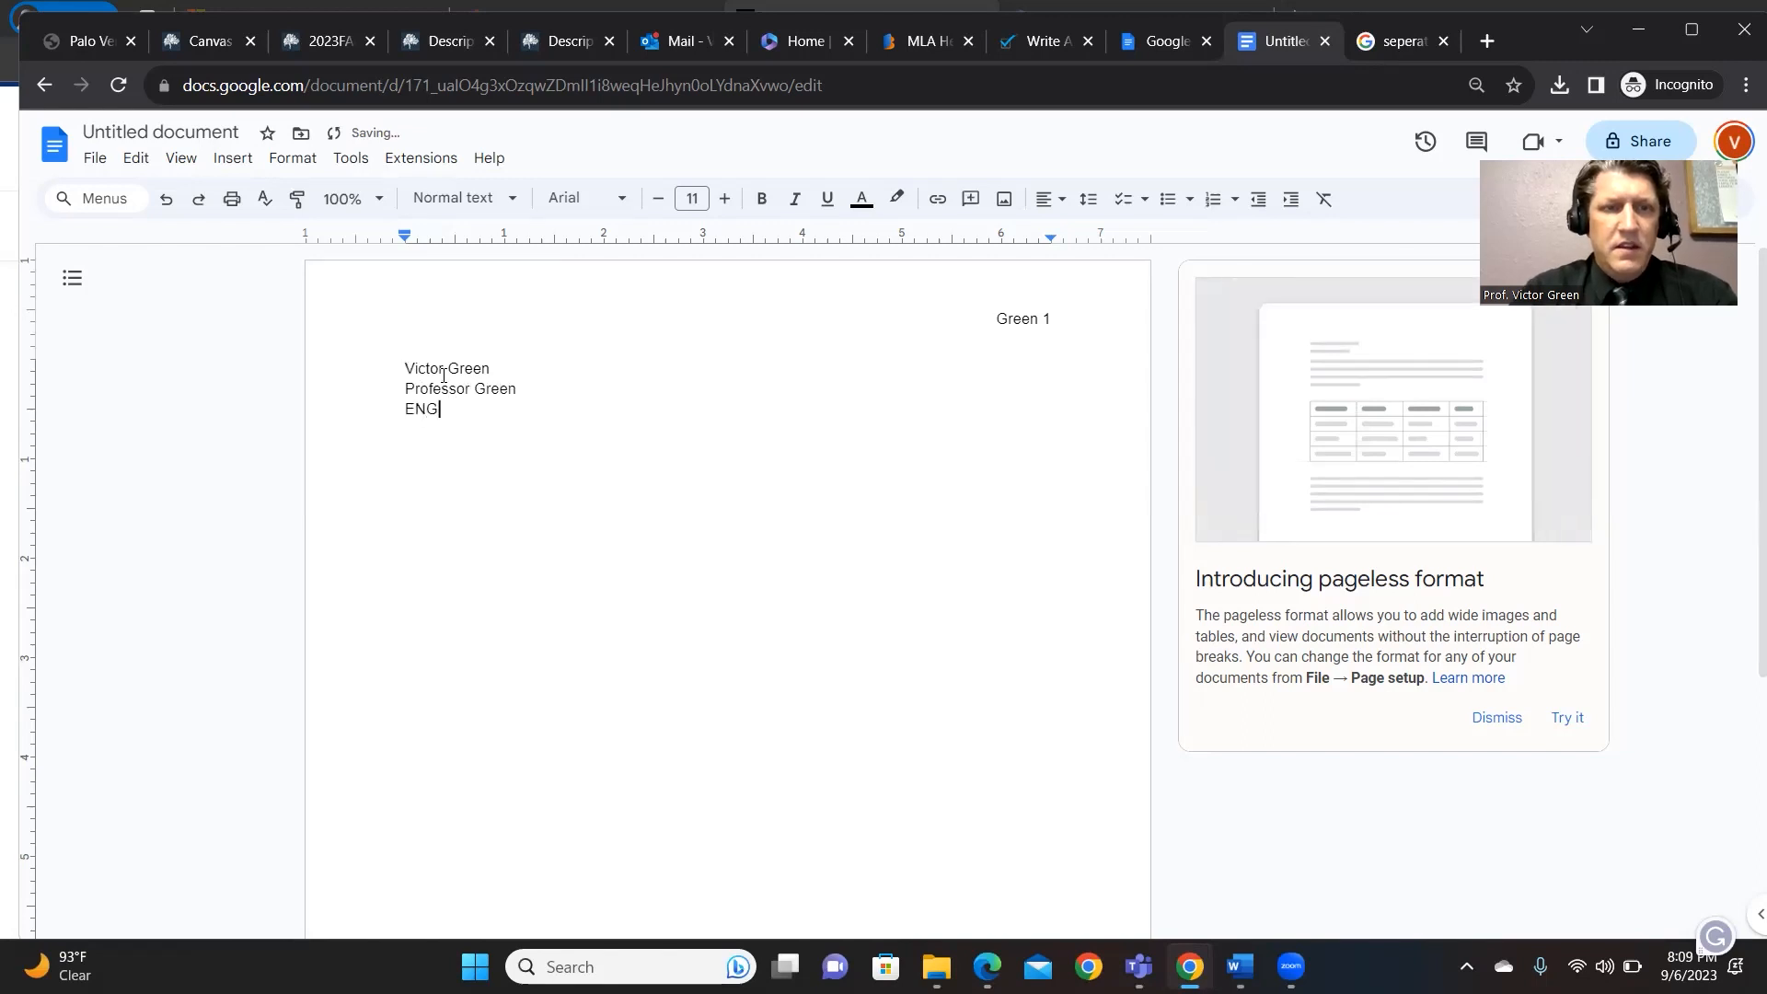
pyautogui.write('100-14')
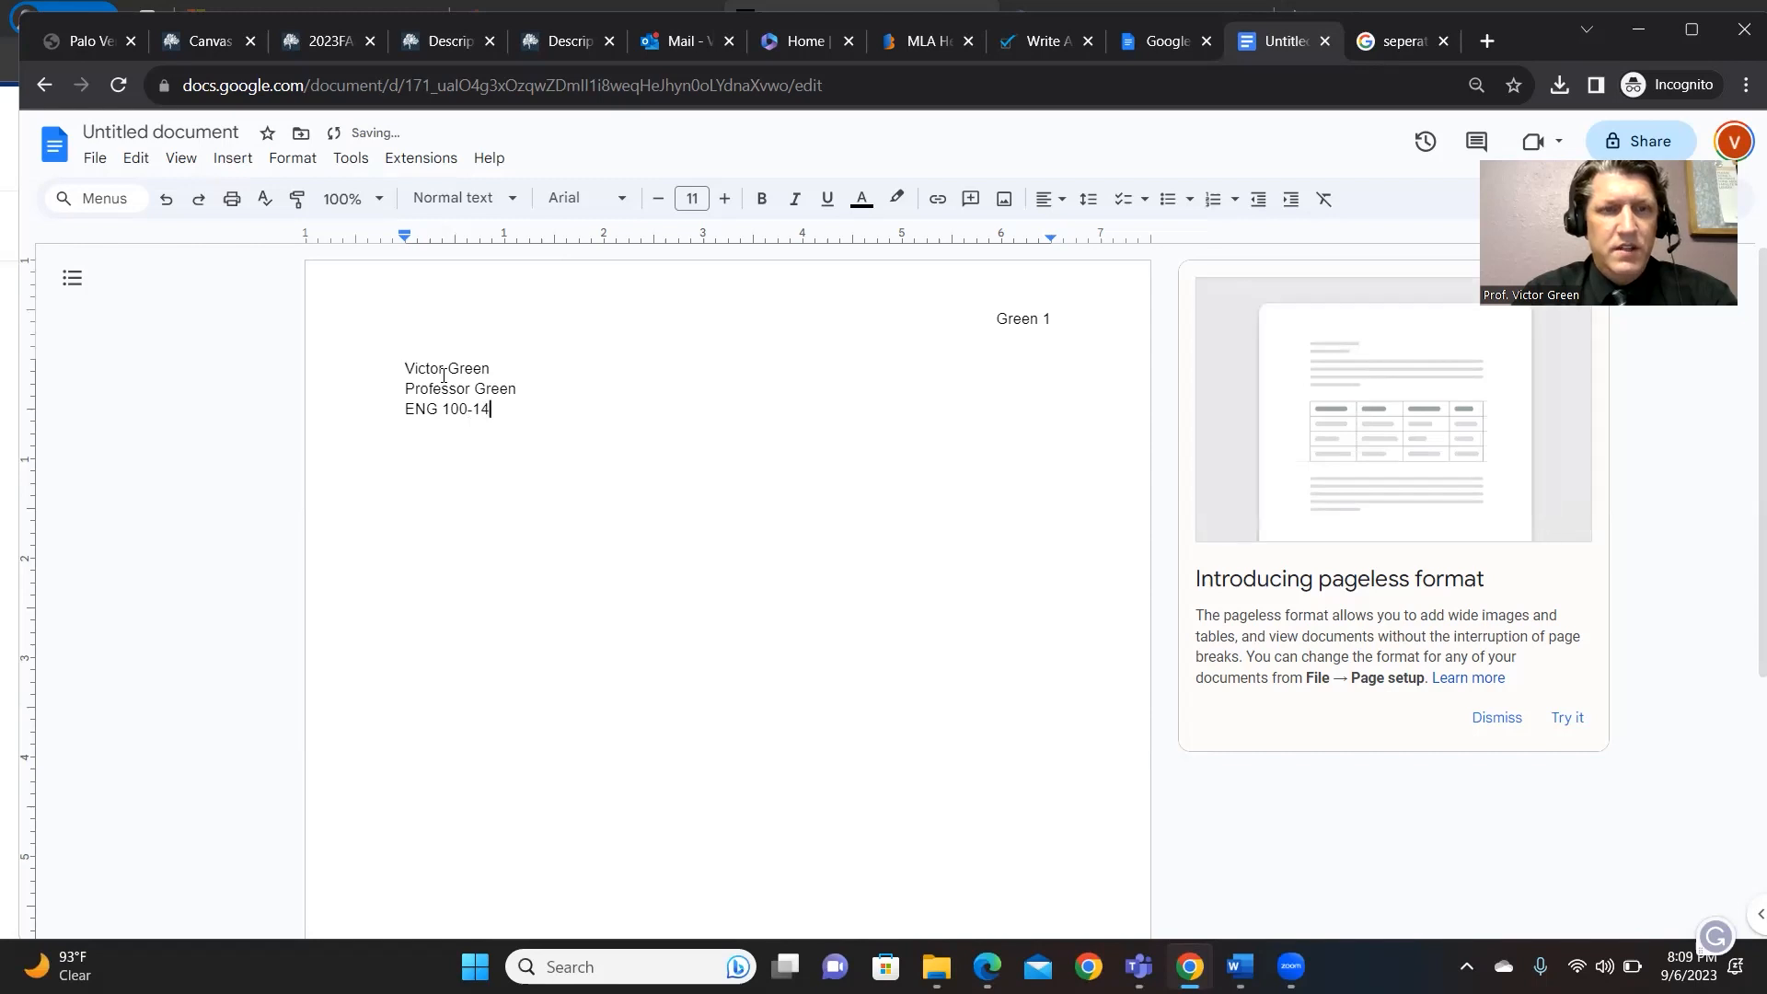
pyautogui.press('Return')
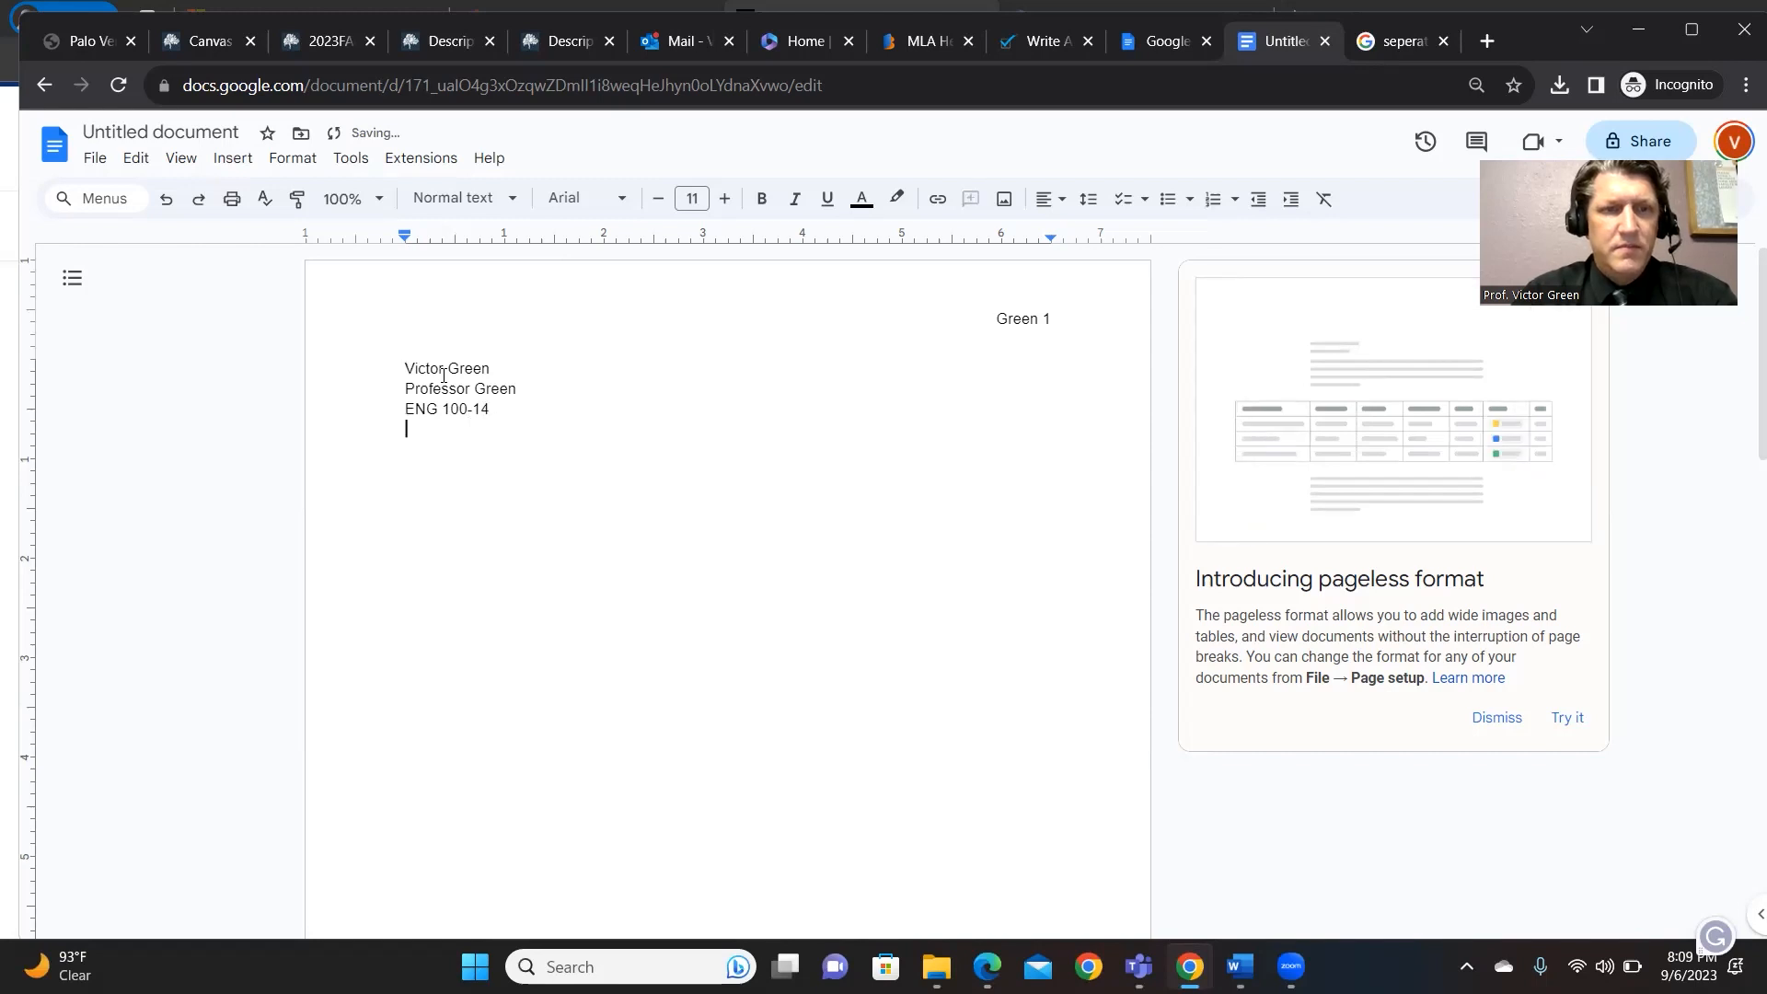
pyautogui.write('6 Sep')
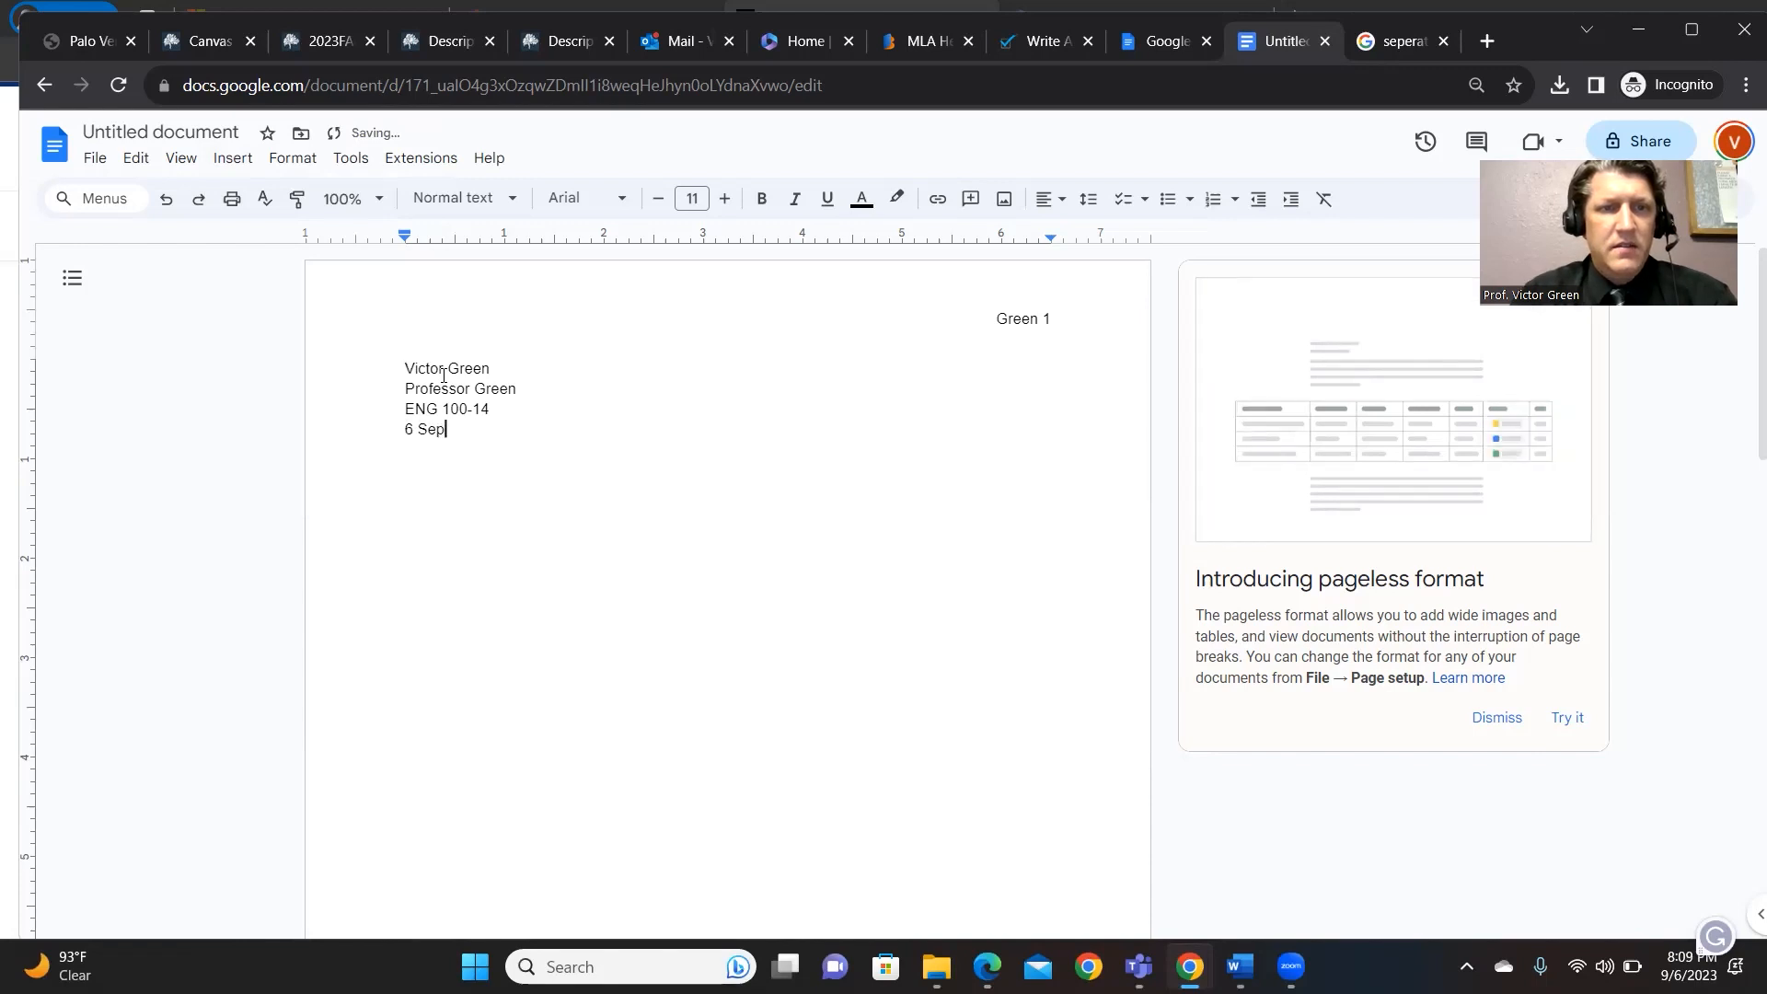
pyautogui.write('tember 20')
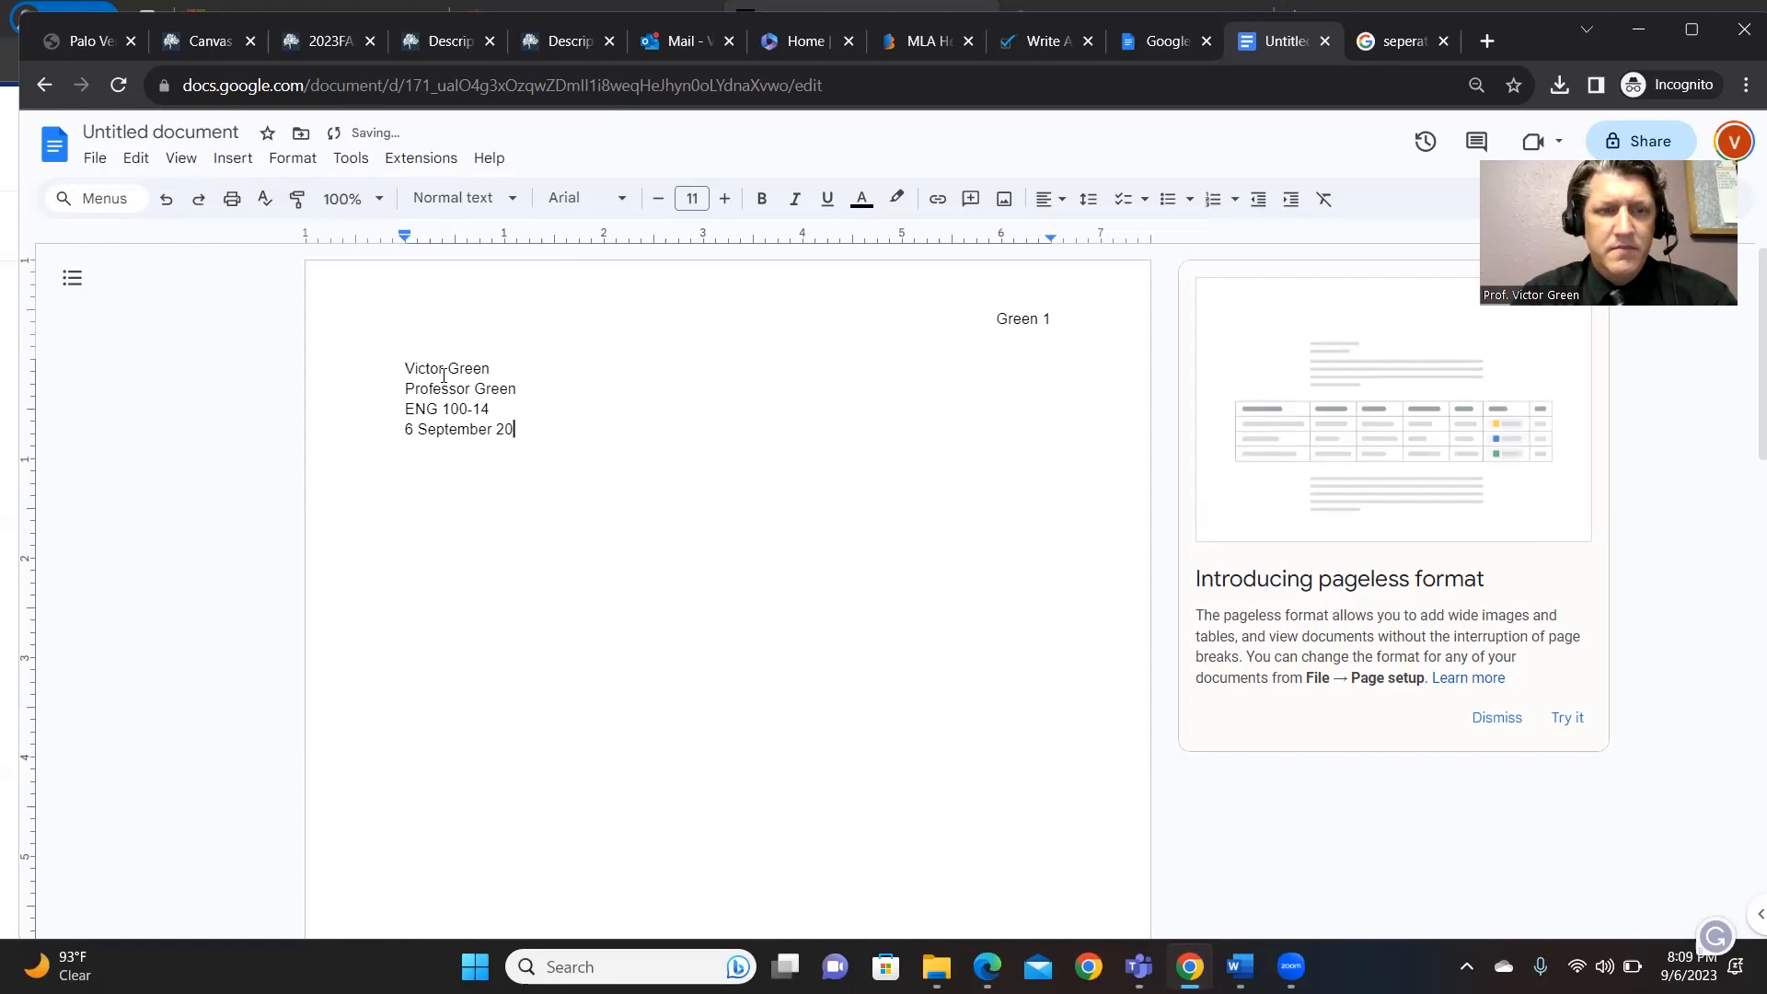
pyautogui.write('023')
pyautogui.press('Return')
pyautogui.press('Return')
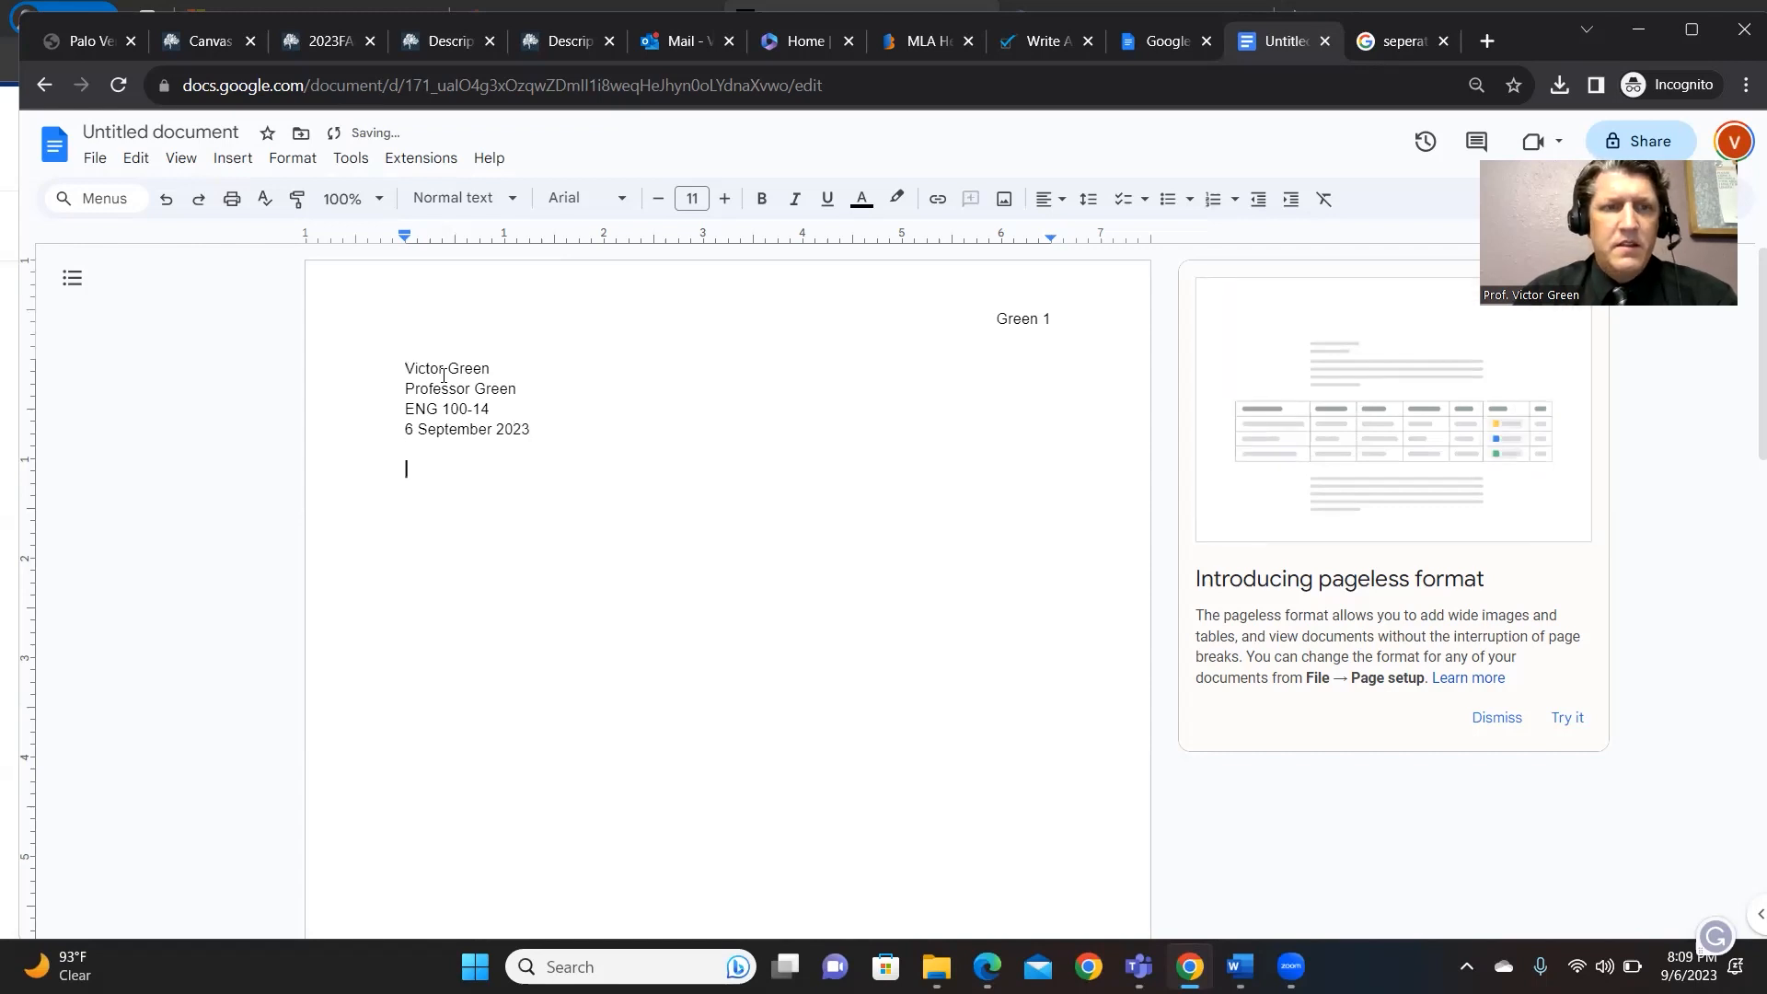
# - Add a centered 'Title of the paper', fix its typo, and left-align the next line
pyautogui.click(1050, 198)
pyautogui.click(1079, 238)
pyautogui.write('Titlte of the paper')
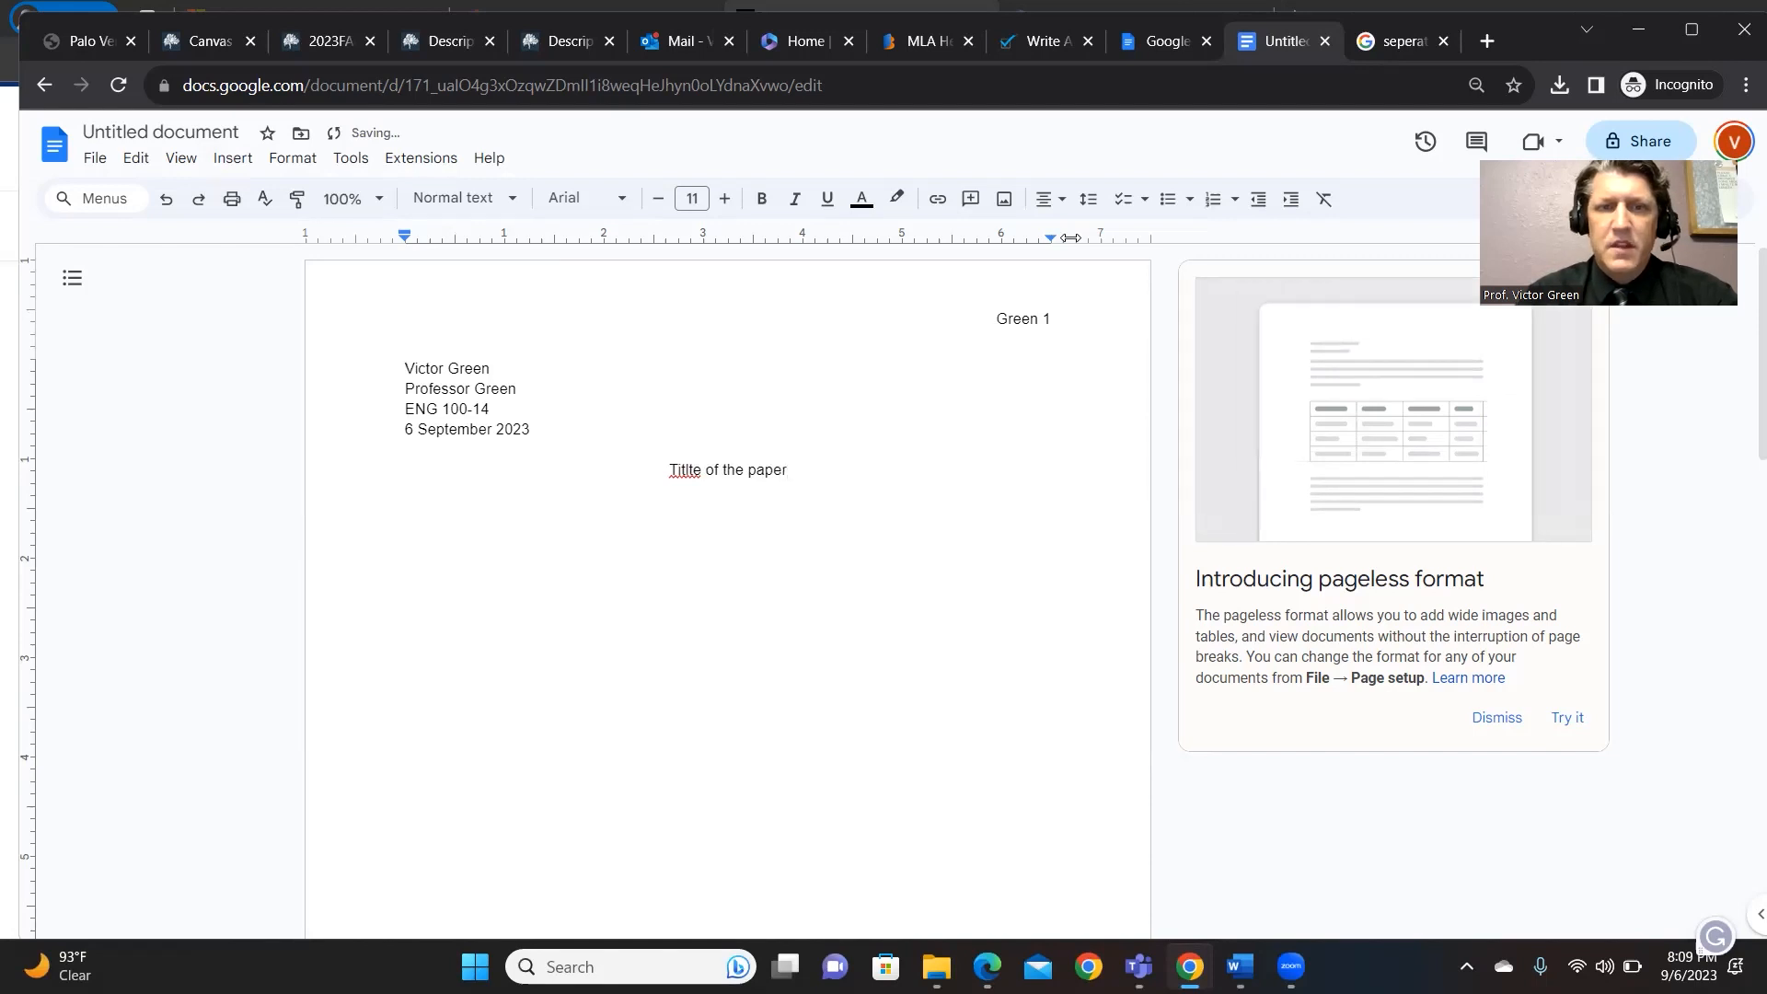
pyautogui.press('Return')
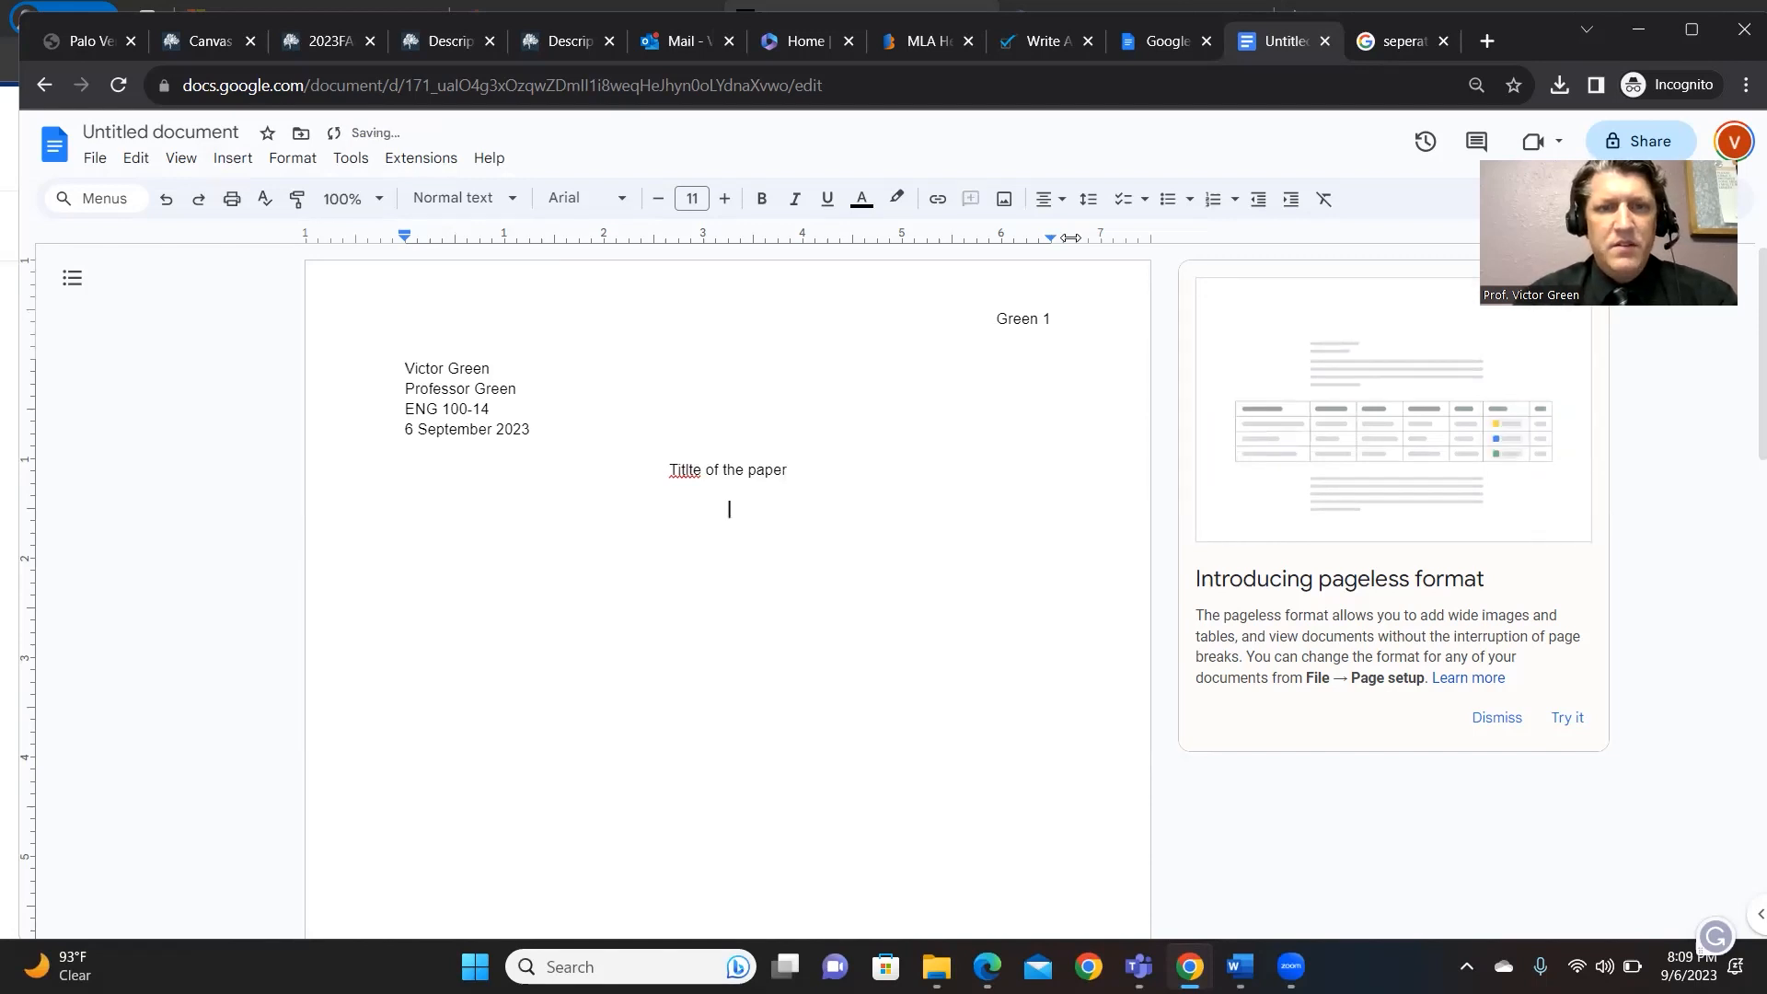
pyautogui.rightClick(686, 483)
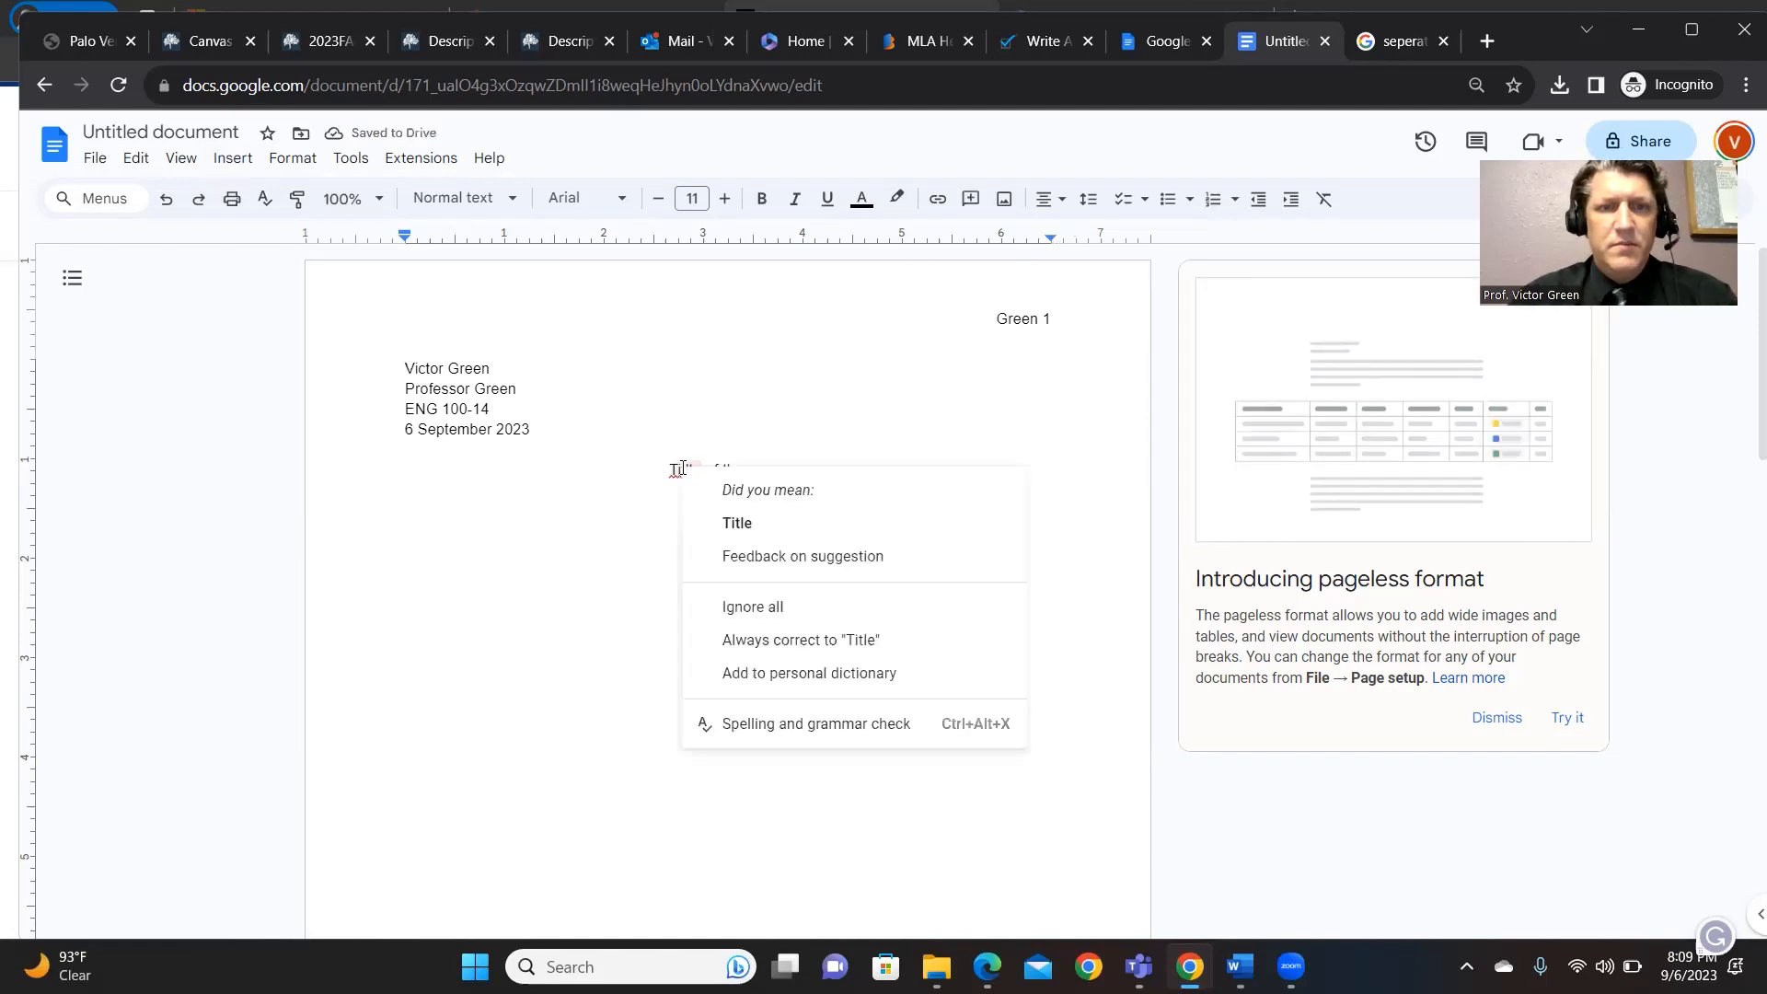
pyautogui.click(733, 513)
pyautogui.press('Down')
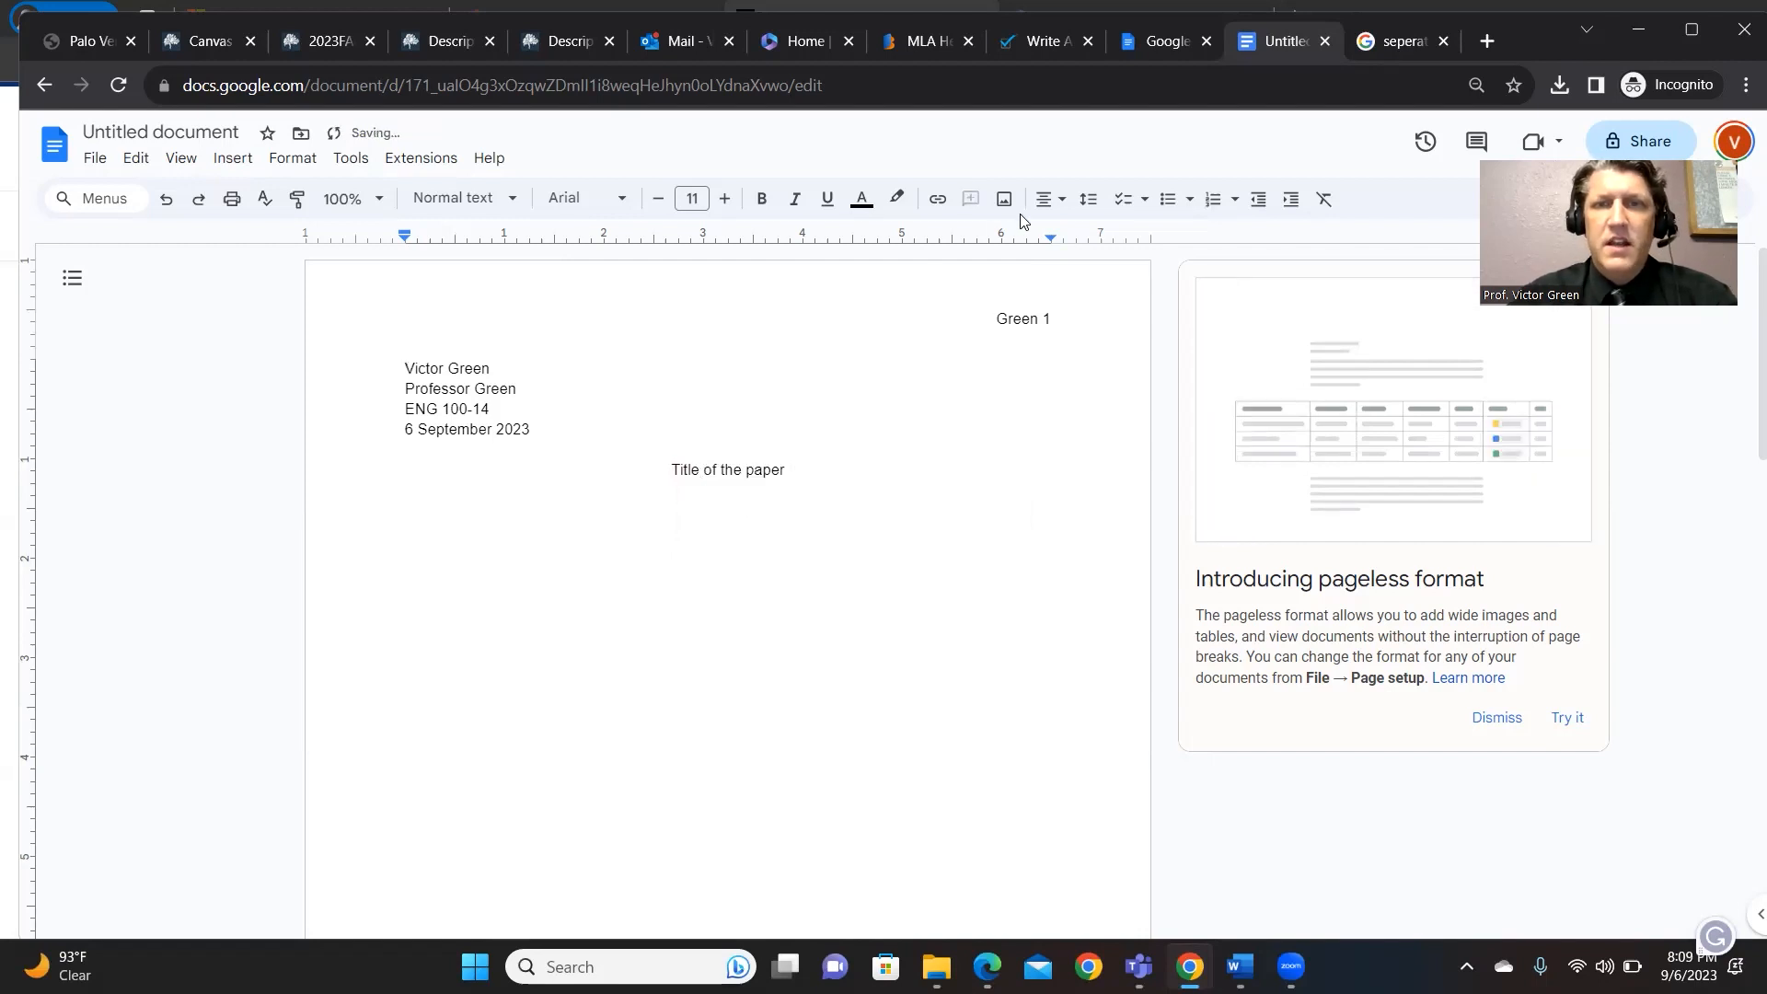
pyautogui.hotkey('ctrl', 'shift', 'l')
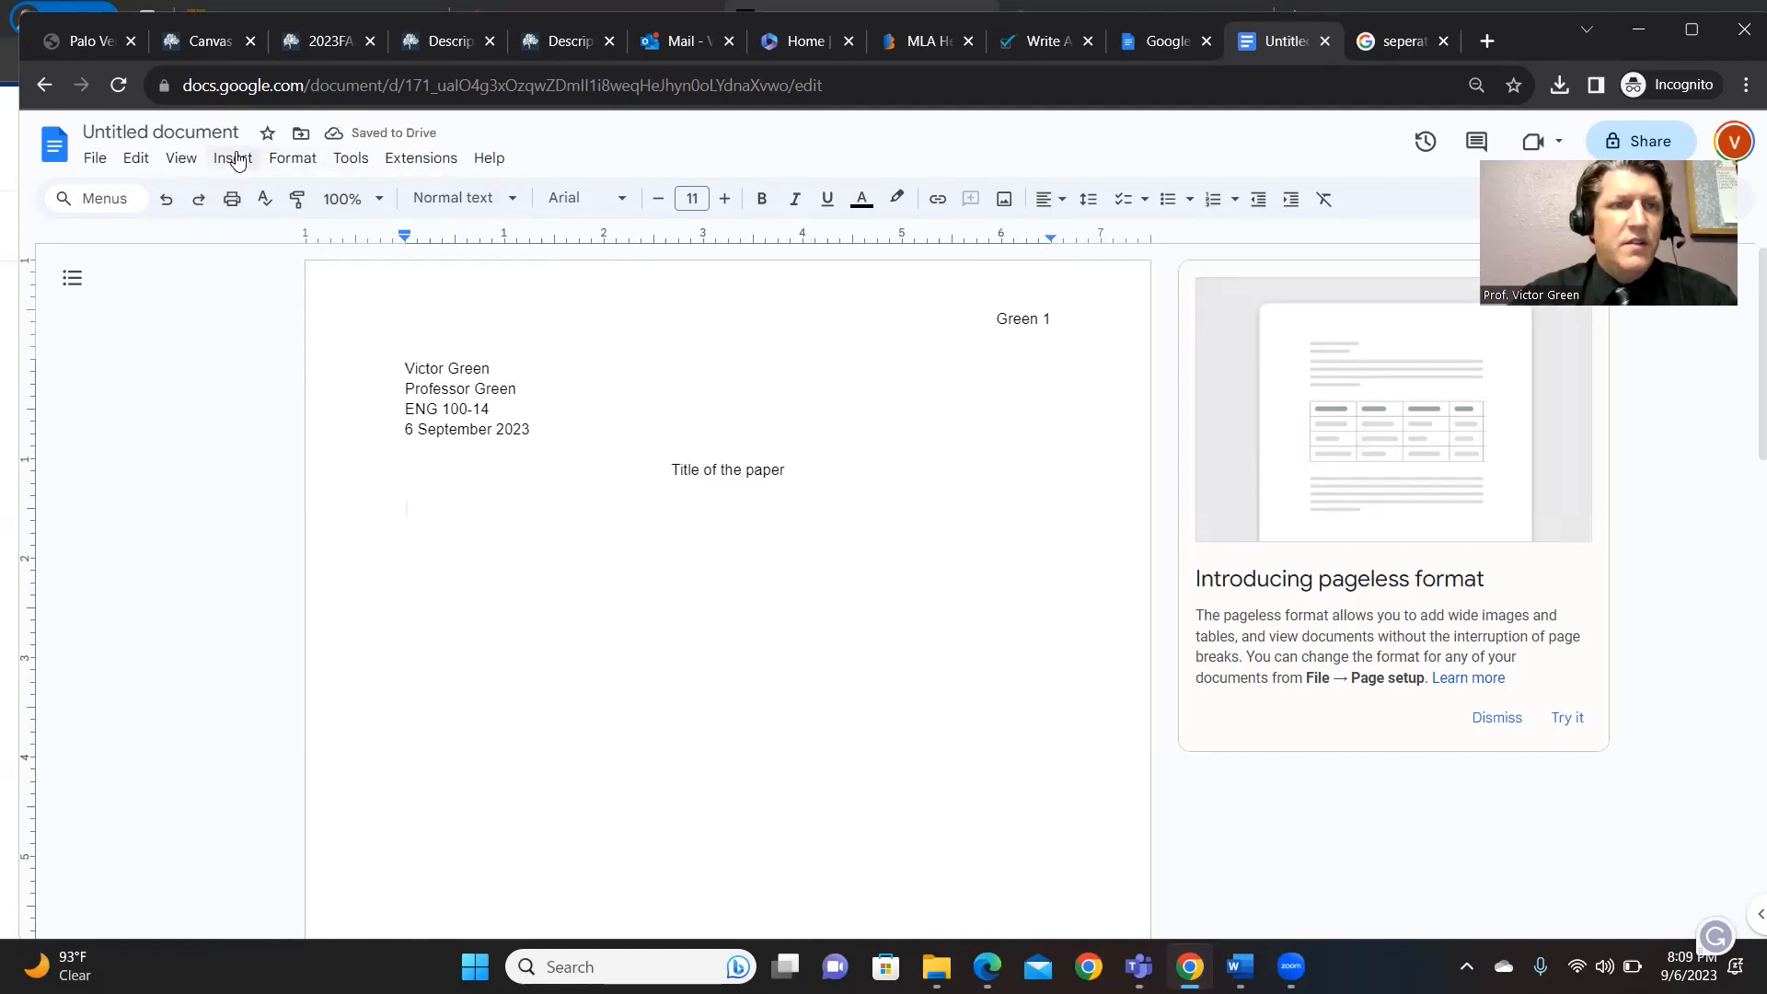
# - Set double line spacing and type a Tab-indented first paragraph of placeholder text
pyautogui.click(291, 159)
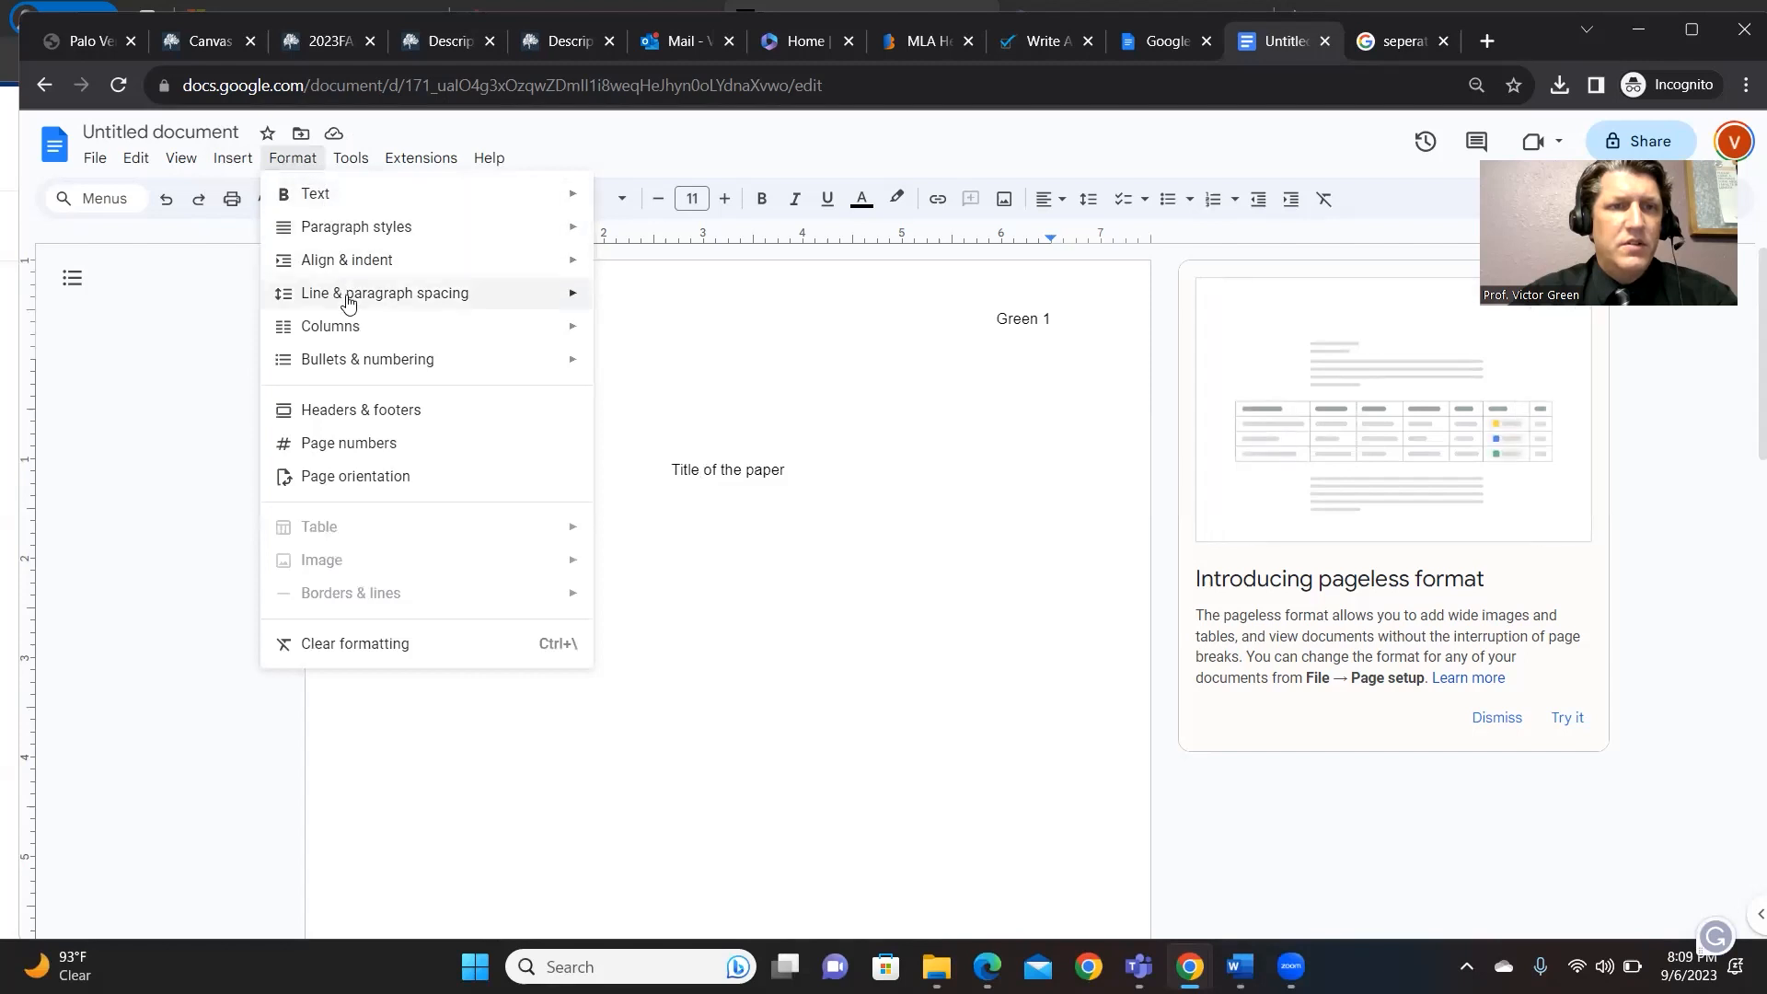
pyautogui.moveTo(570, 301)
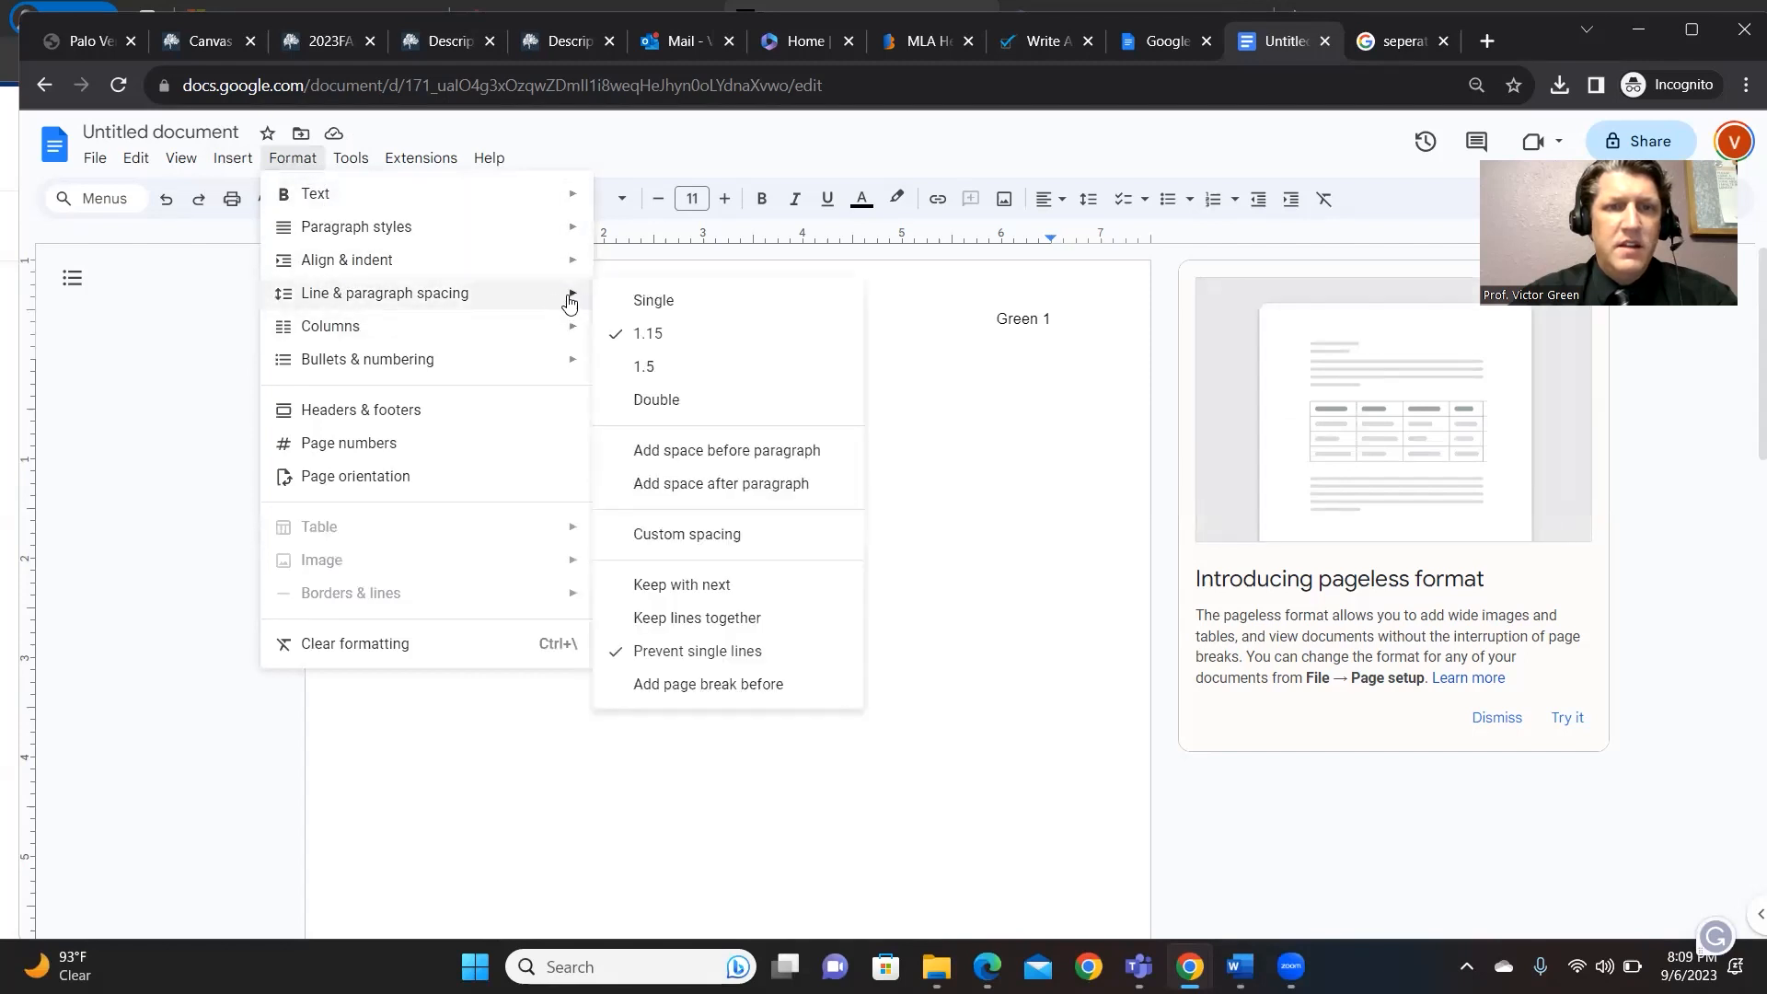
pyautogui.click(654, 397)
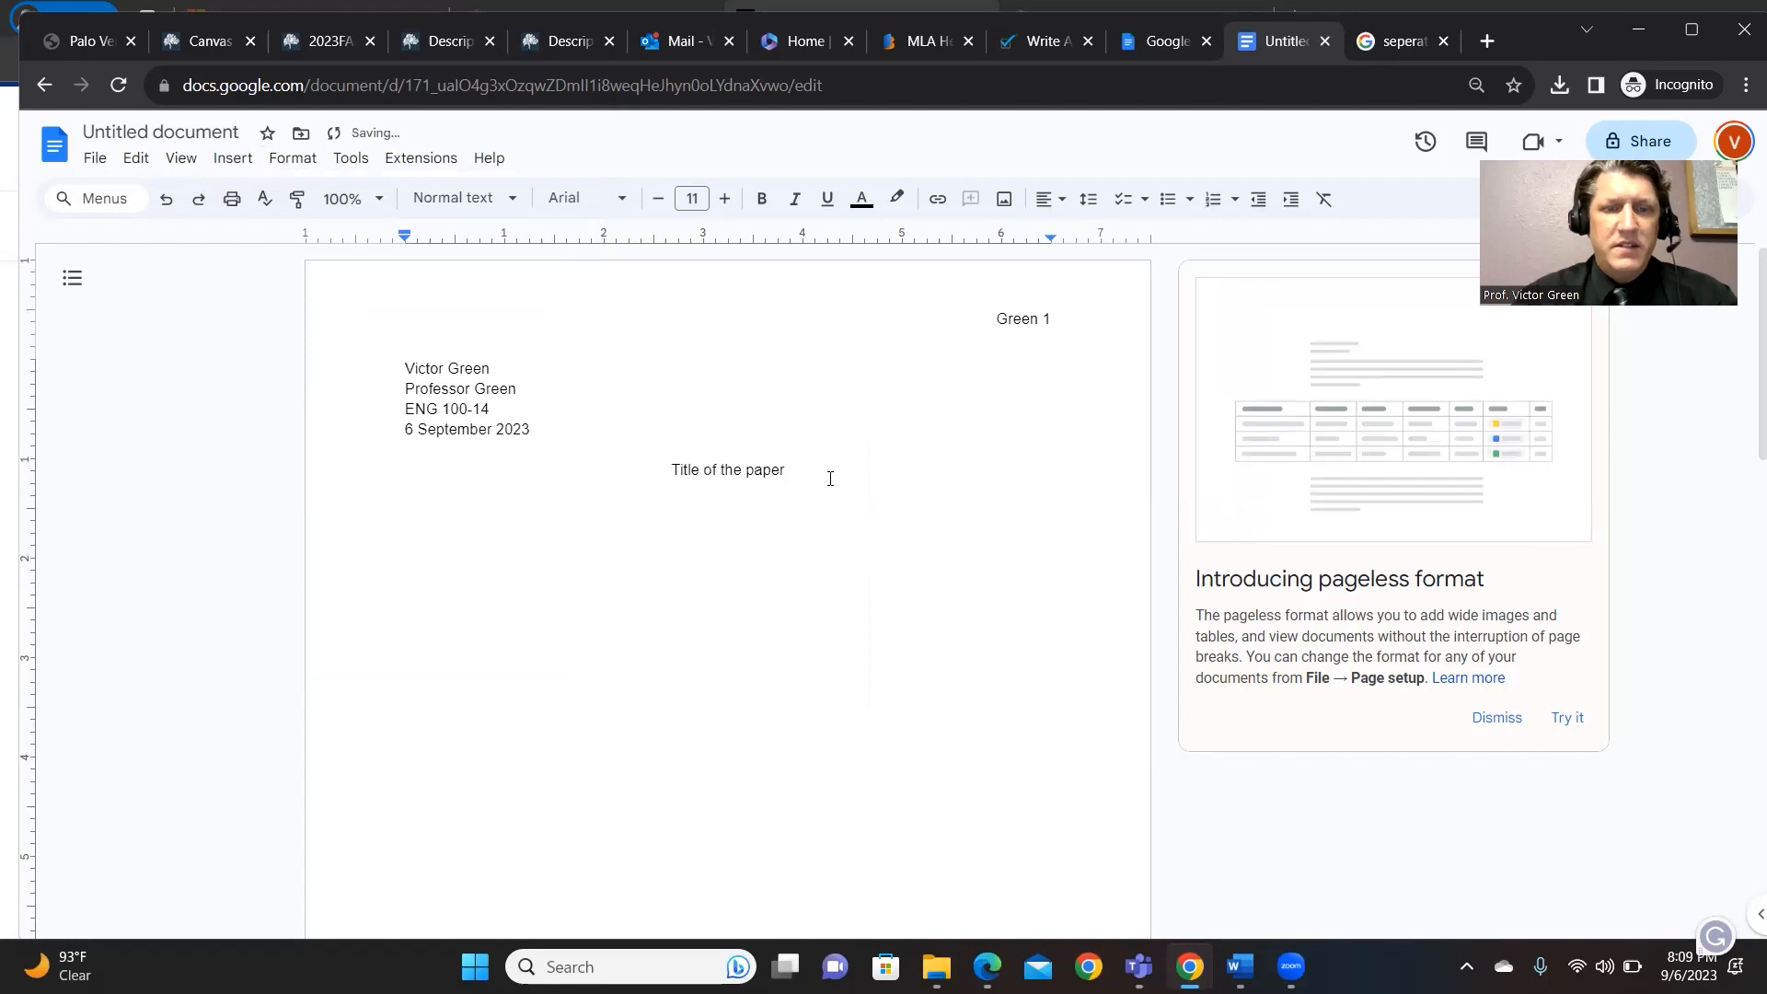
pyautogui.press('Tab')
pyautogui.write('al;dkjfa;dlsk;jf  a;ldsjf l;askjdf a;lkdjfkdjfa;ldk')
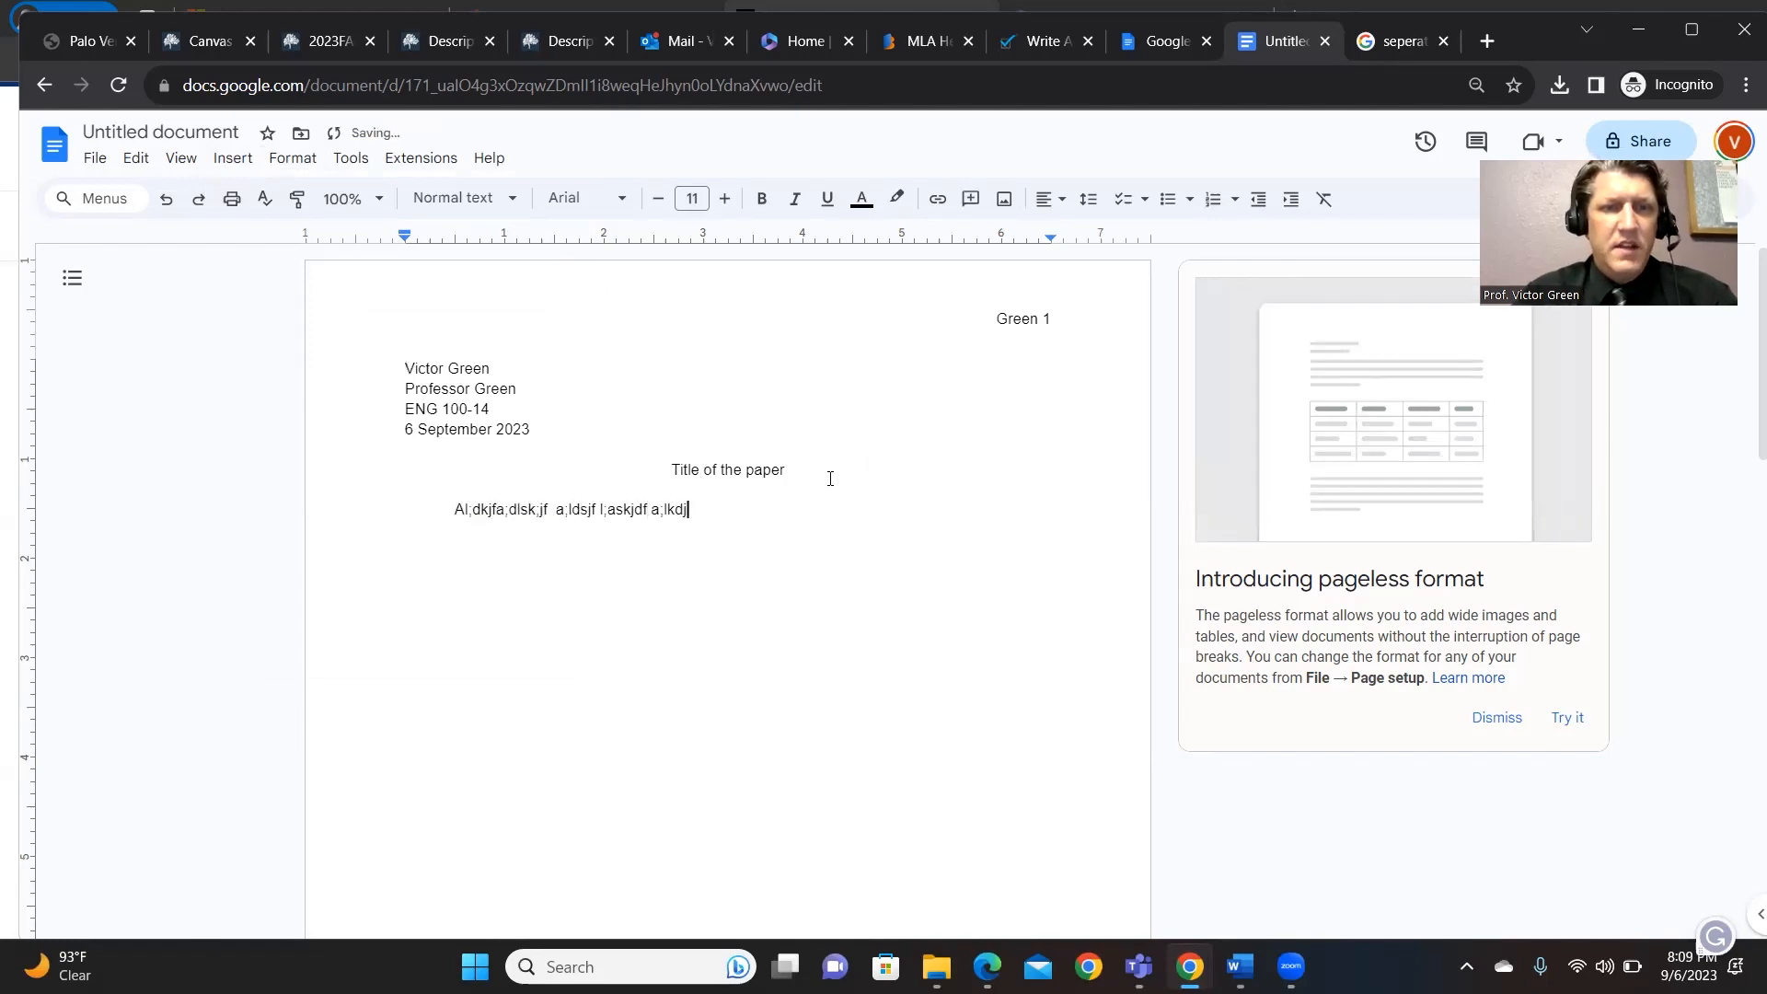
pyautogui.write('fj a;ldkjf;laskdjdf;l aksjf;lkajdfl;kasjdf ;l')
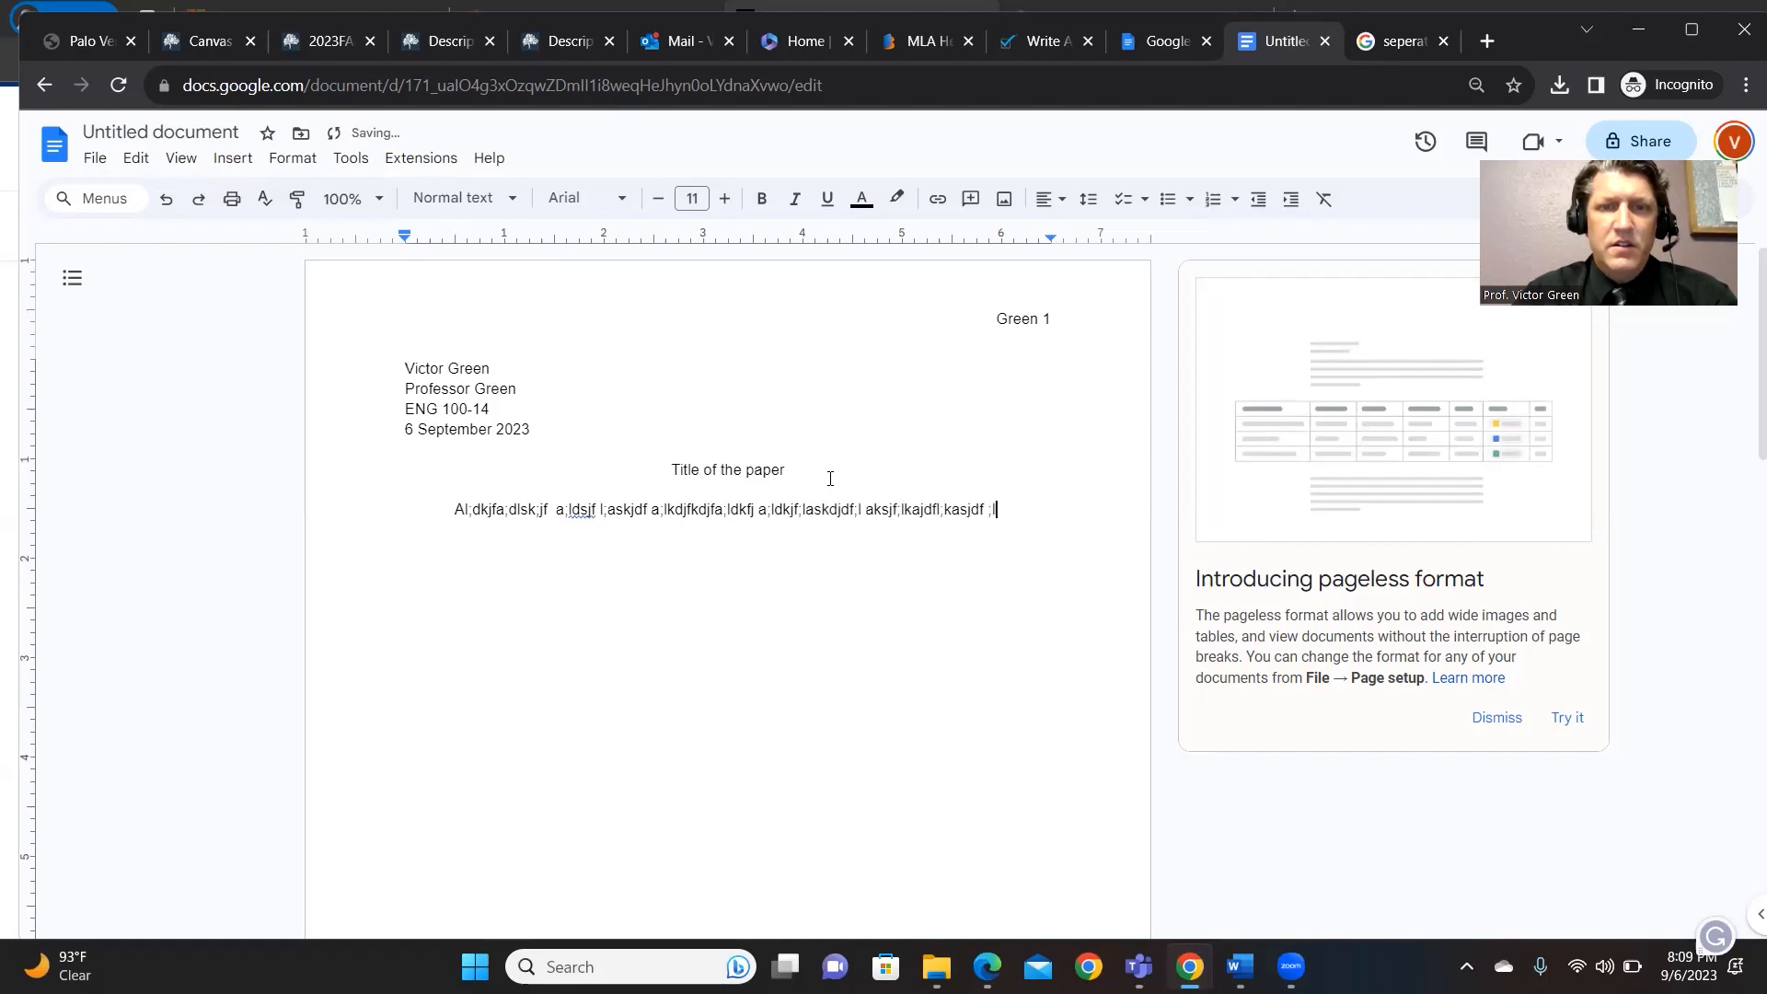
pyautogui.write('kasjdf;alkjdf;kdf ;alkdjf;alskdjf ;laskdjf;laksdjd')
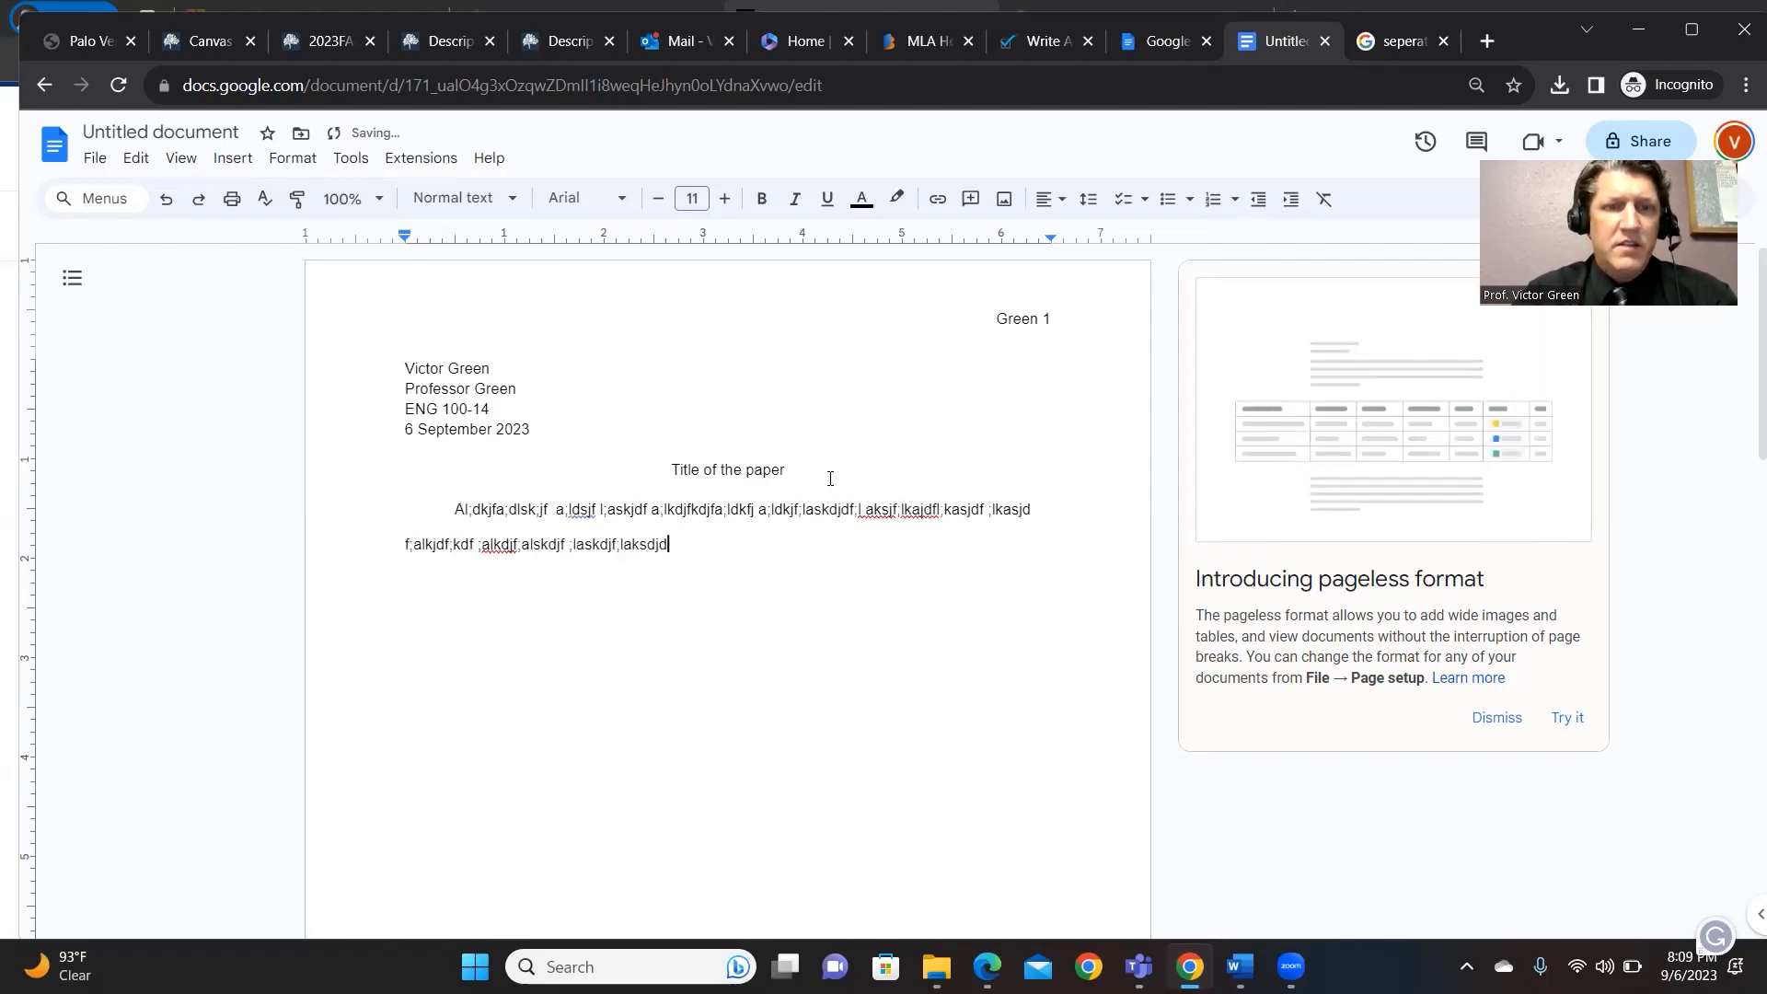
pyautogui.write('a j f a;lk;djfal;kdjfakf;alskdjf al;kdjaf ;l')
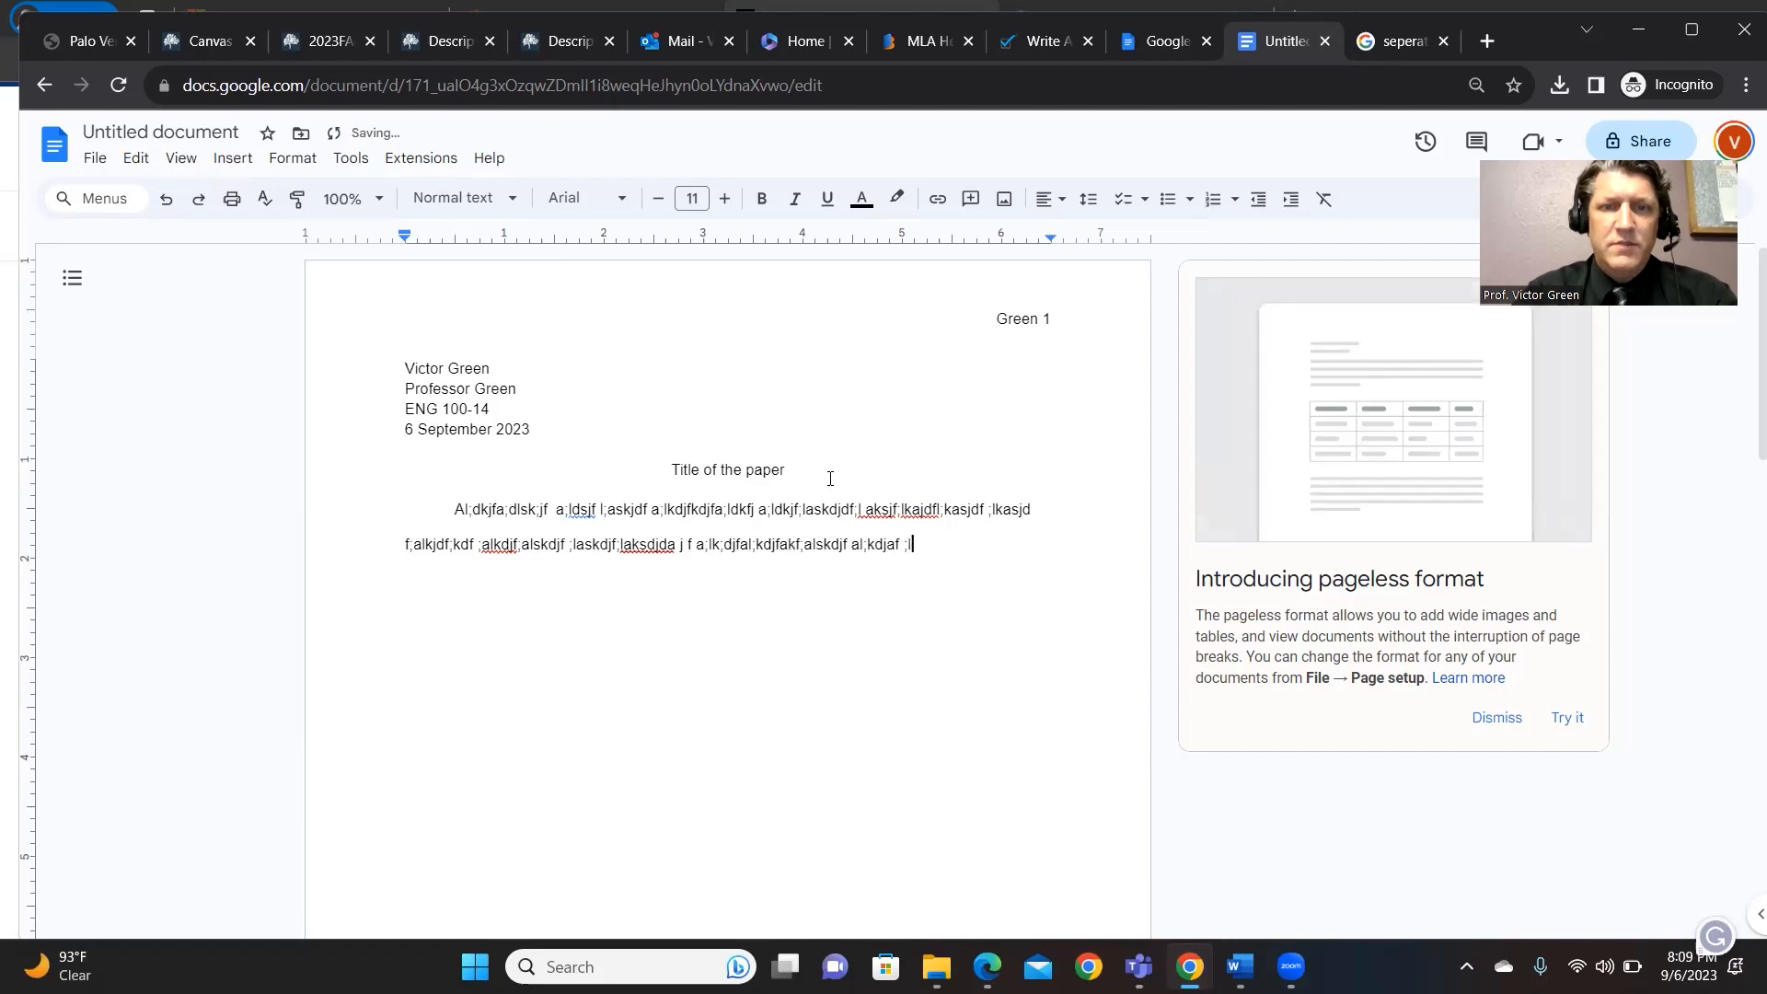
pyautogui.write('dkjf a;sldkfja sd;lkfja ;lkdjf a;slkdjf a;slkjf ;fj ;ad')
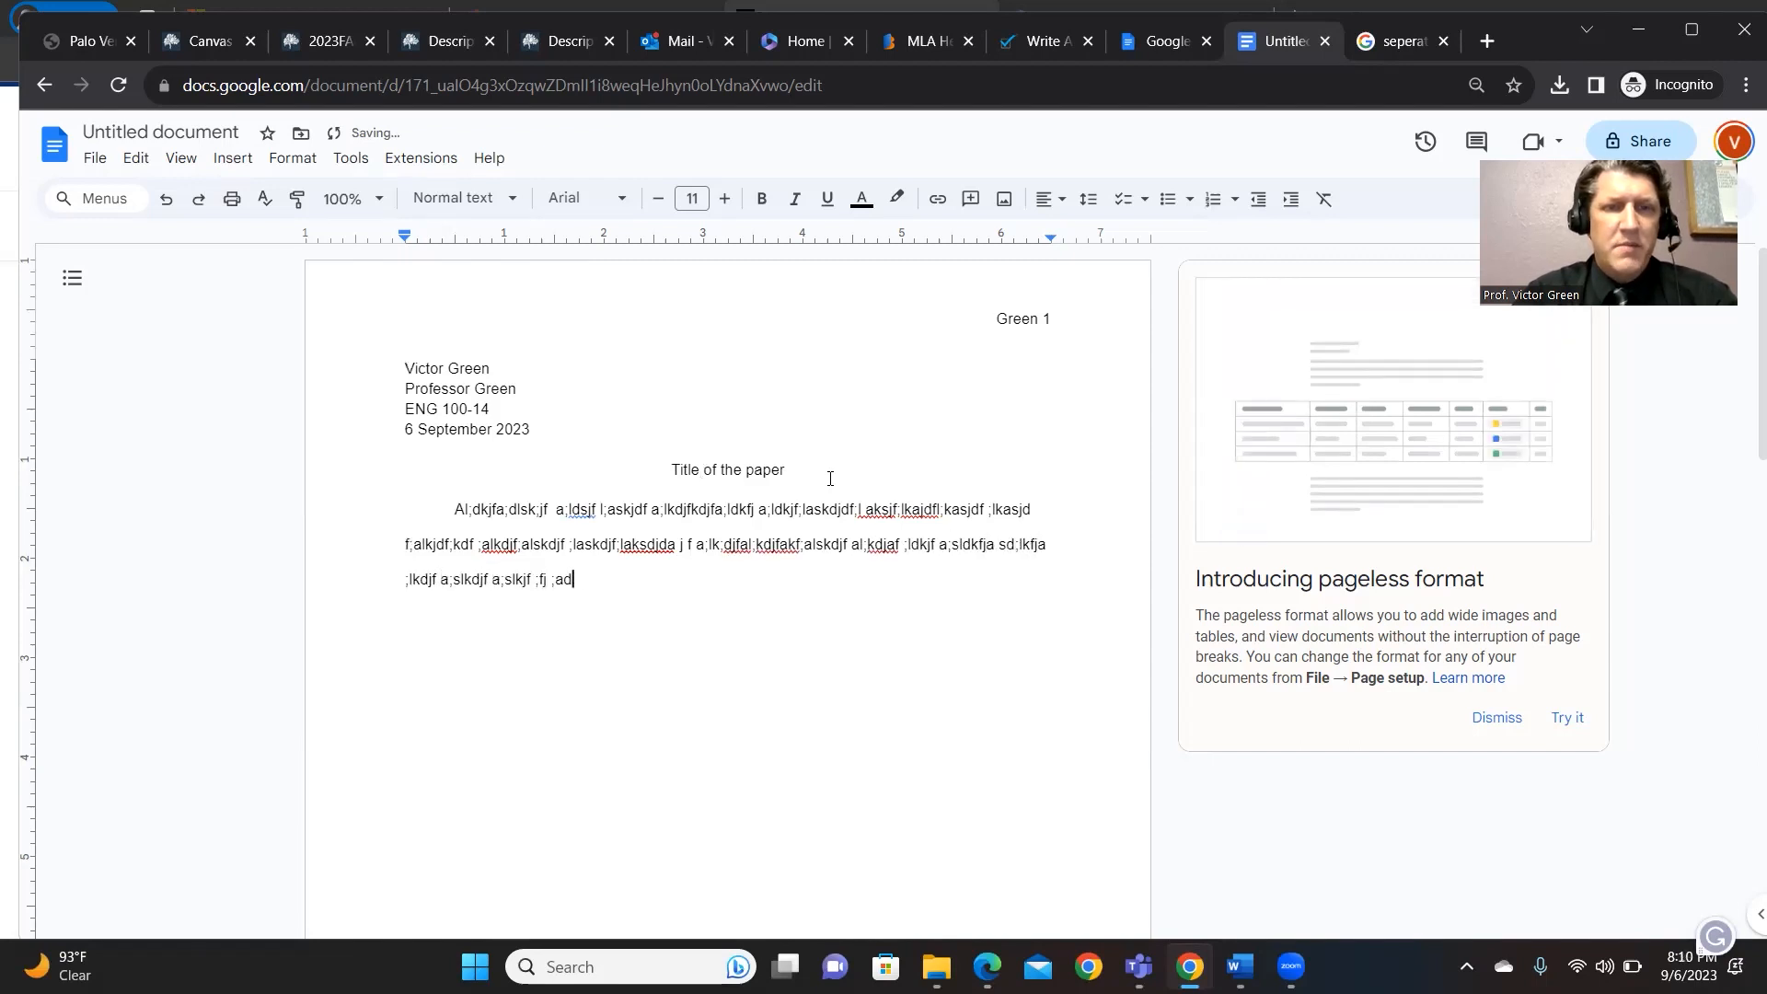
pyautogui.write('s jal;fd jafka ;fd')
# - Start a second body paragraph of placeholder filler text
pyautogui.press('Return')
pyautogui.press('Return')
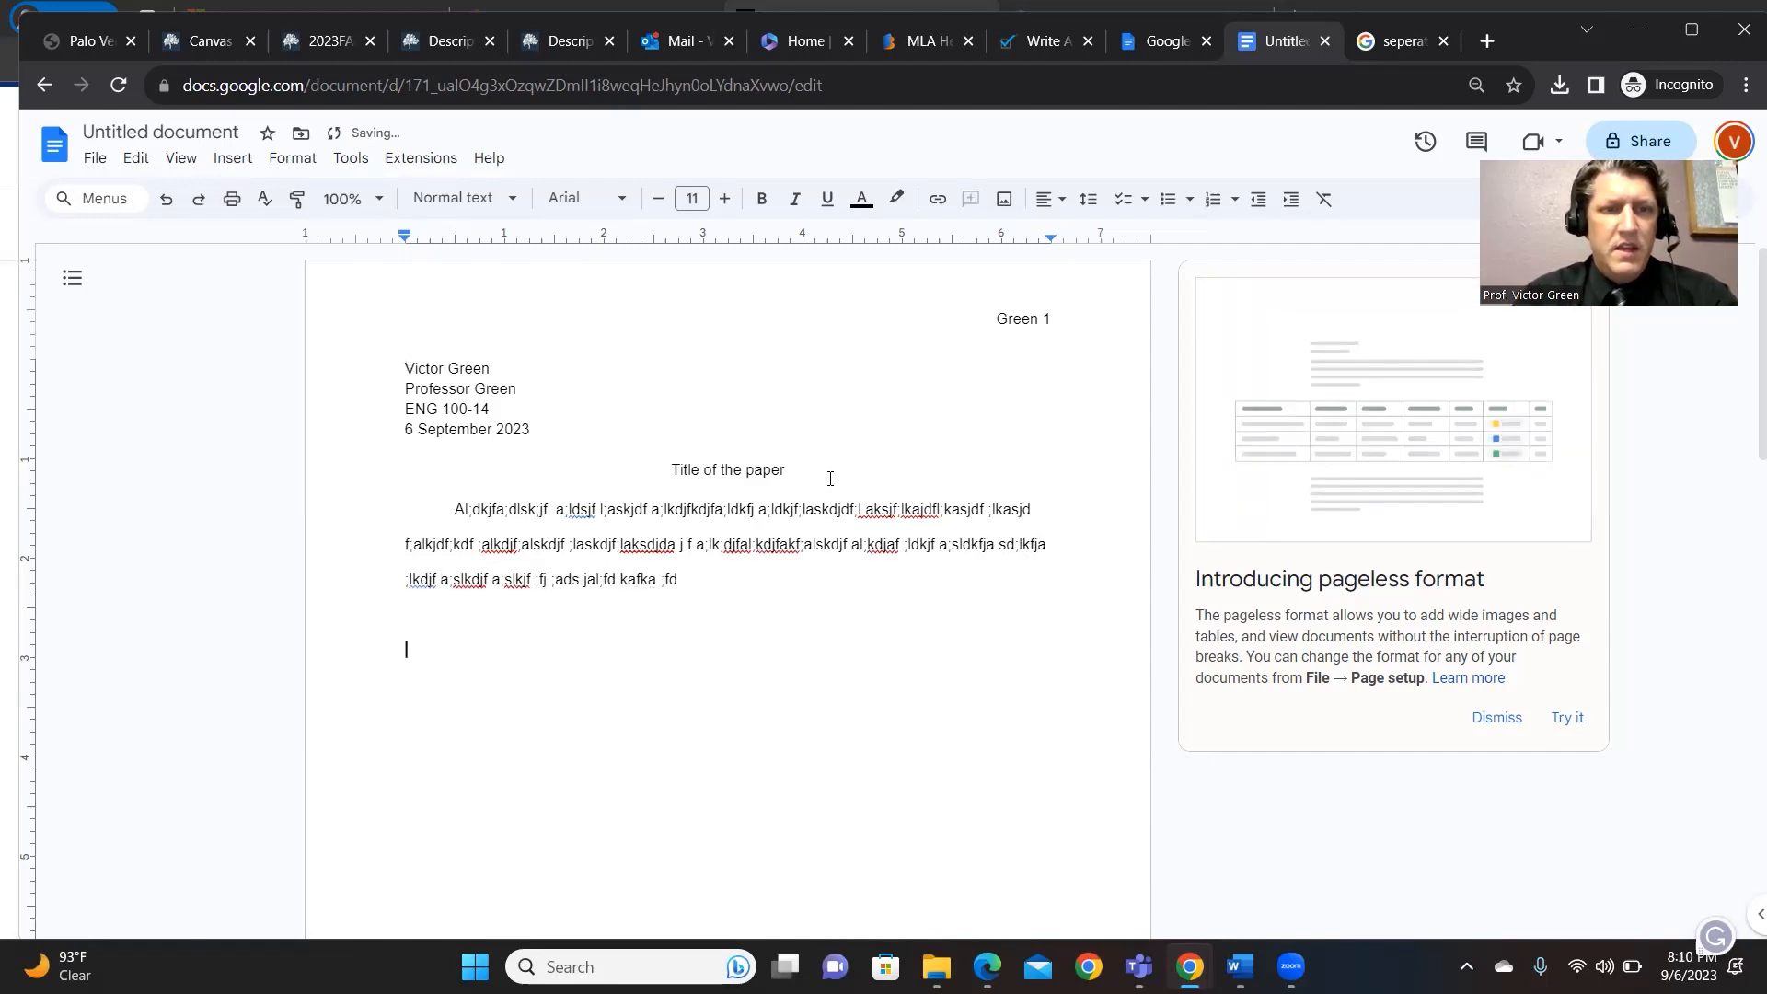
pyautogui.write(';al')
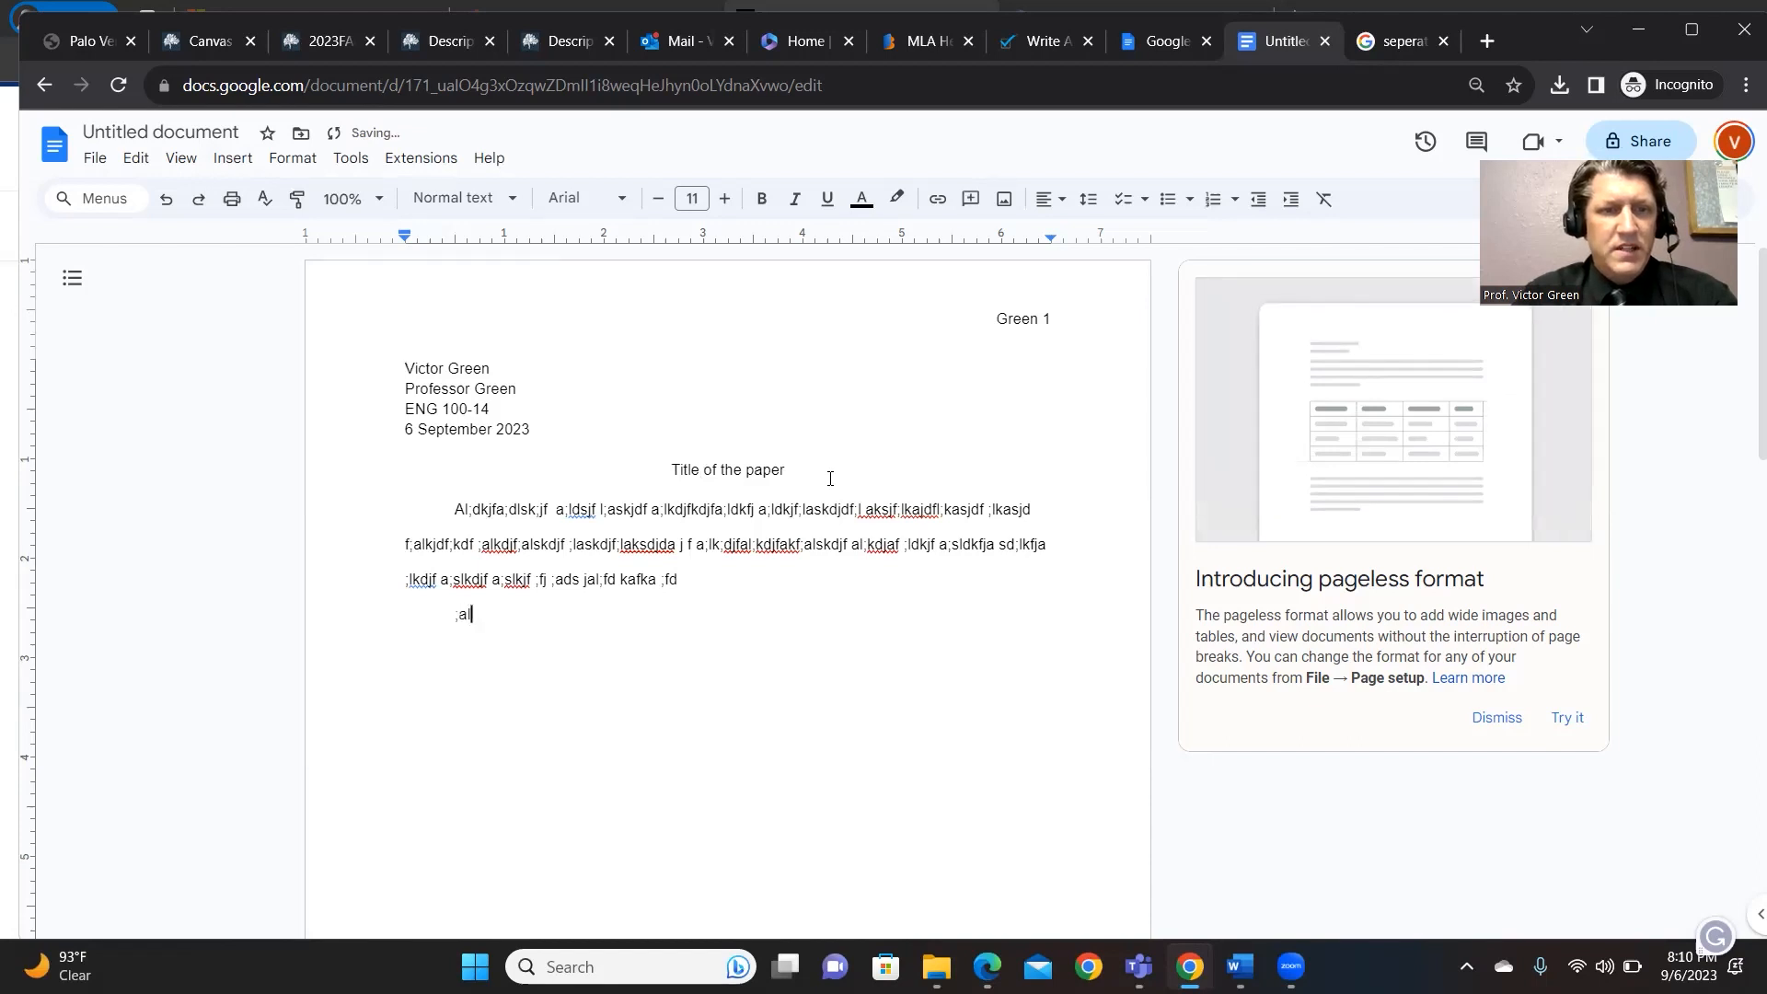
pyautogui.write('kdjf ;alkdifa l;kdfja l;skdfj asd;lkdfja sl;kdfj ad;slfkja ;sldf')
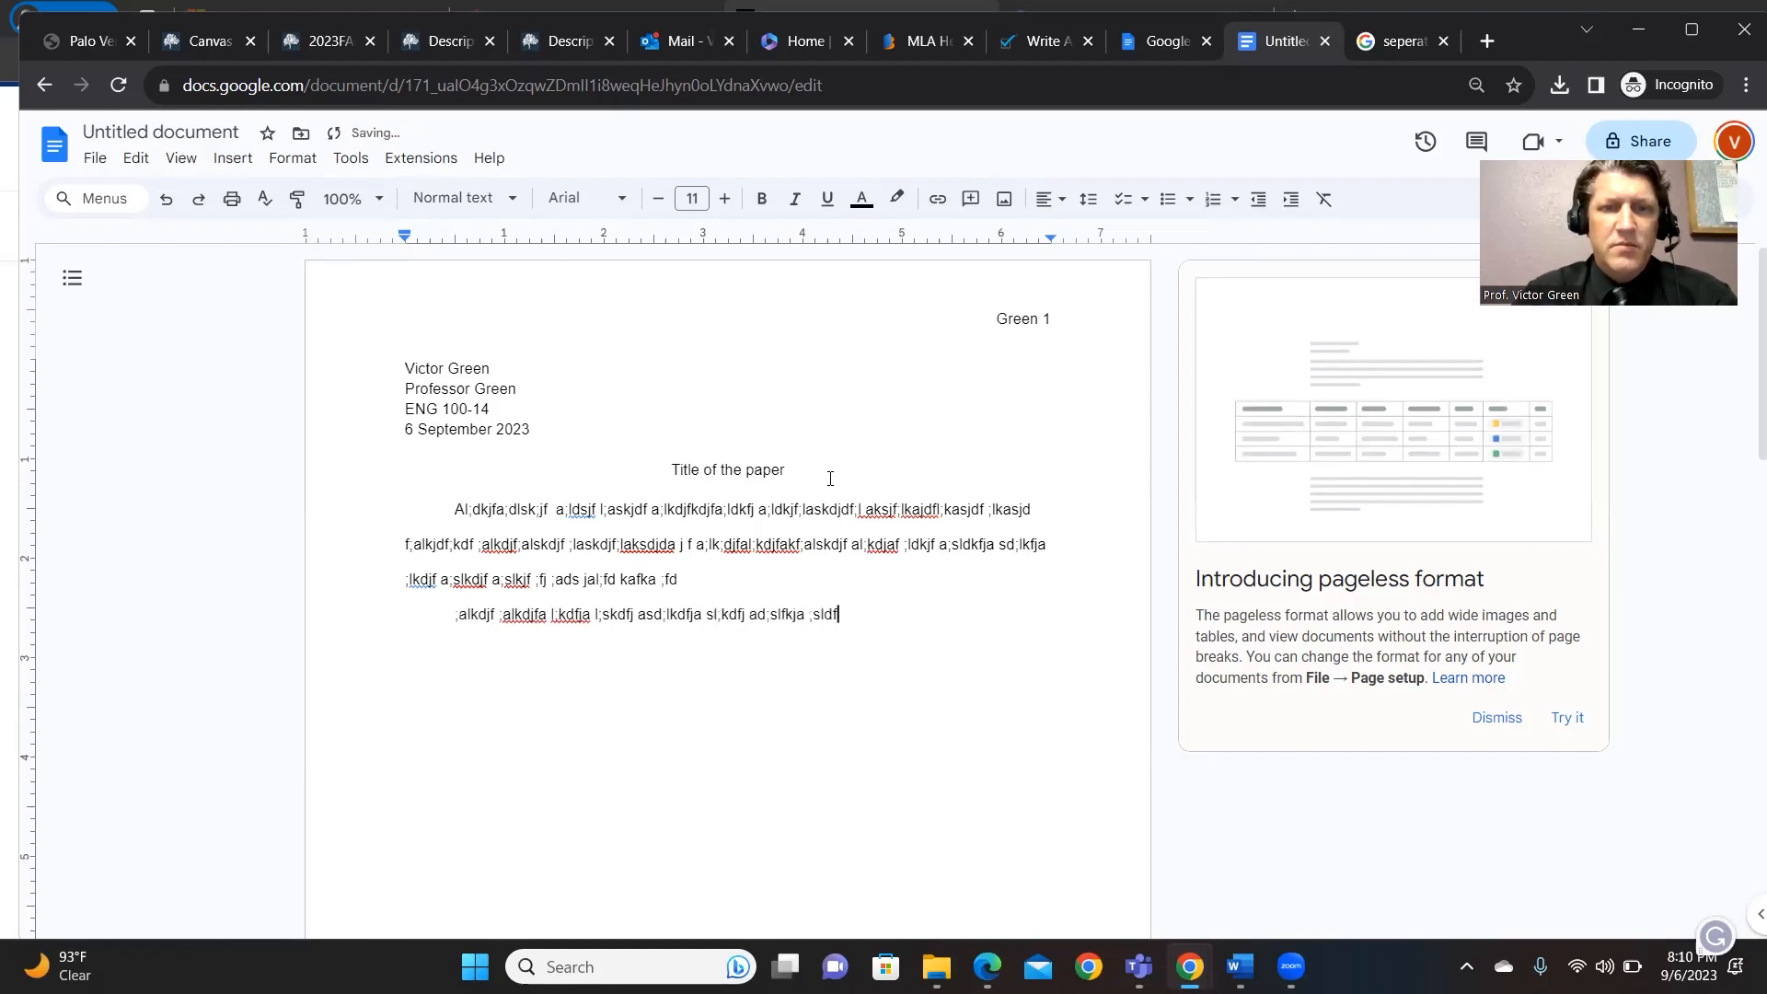
pyautogui.write('kjas;ldkfja jdf df;alskdj fa;lskdjf a;slkdfj a')
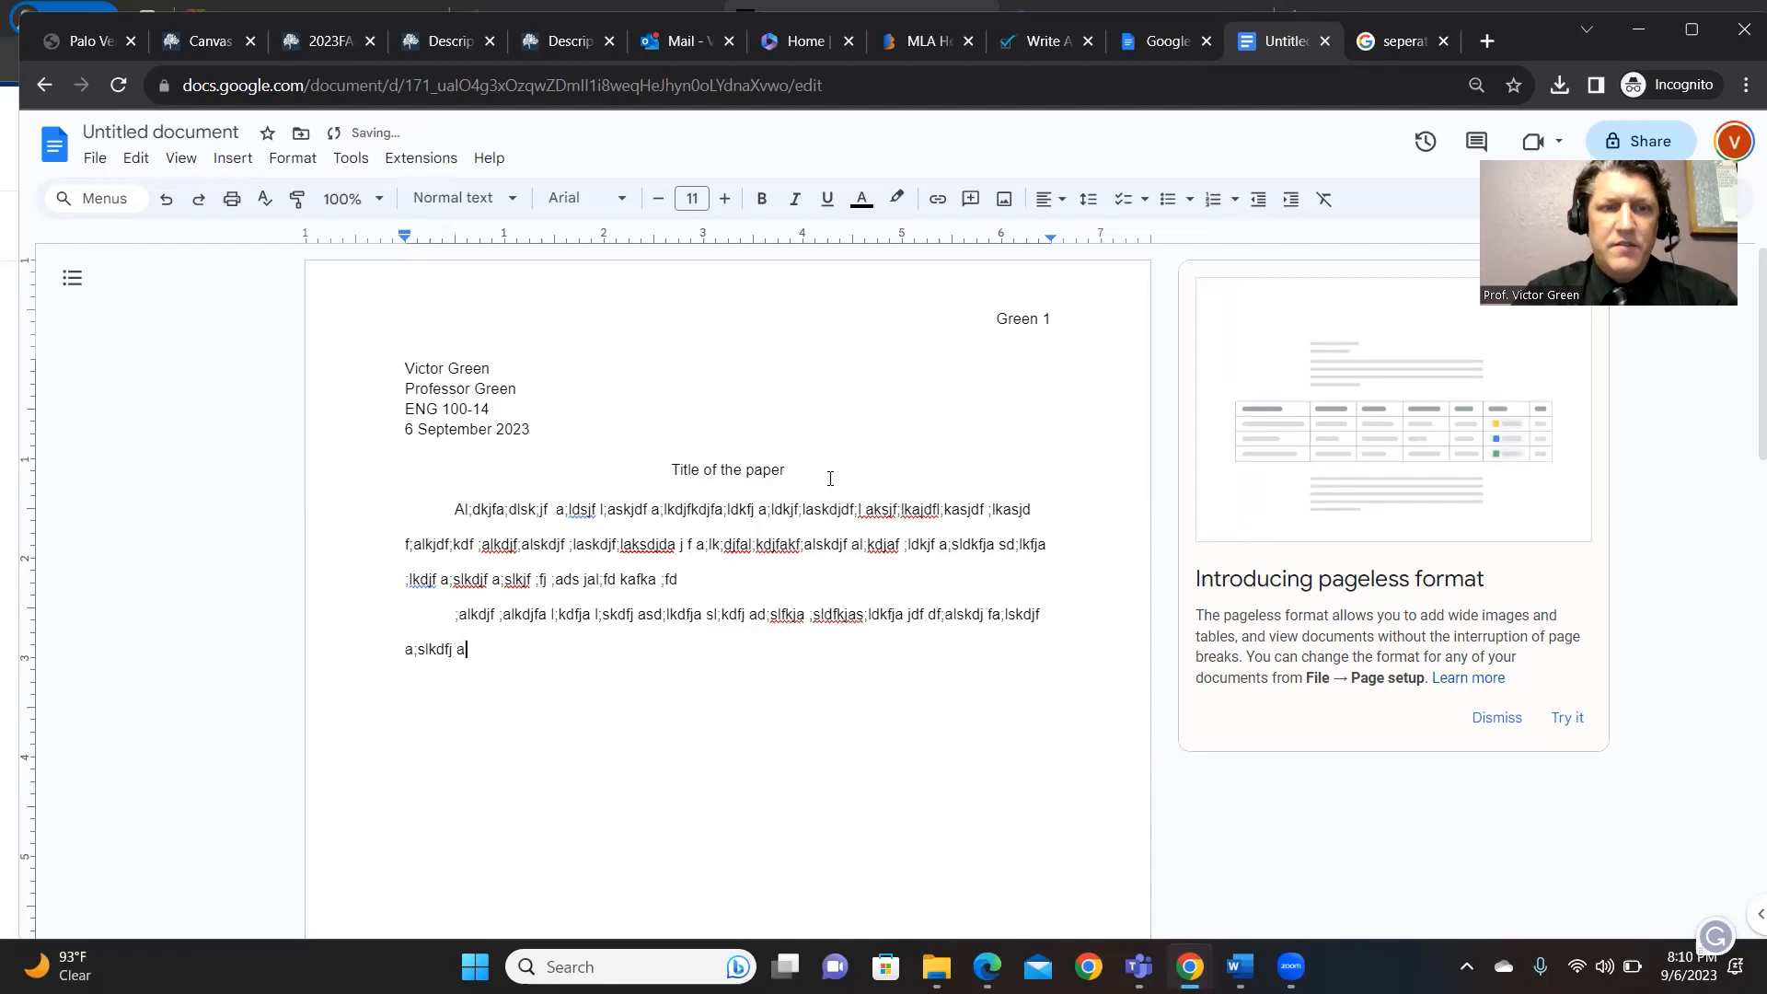
pyautogui.write('ka ;sldkf jads;lkdfj as;lkdfja s;lfkj a;skdfj as;dfkj')
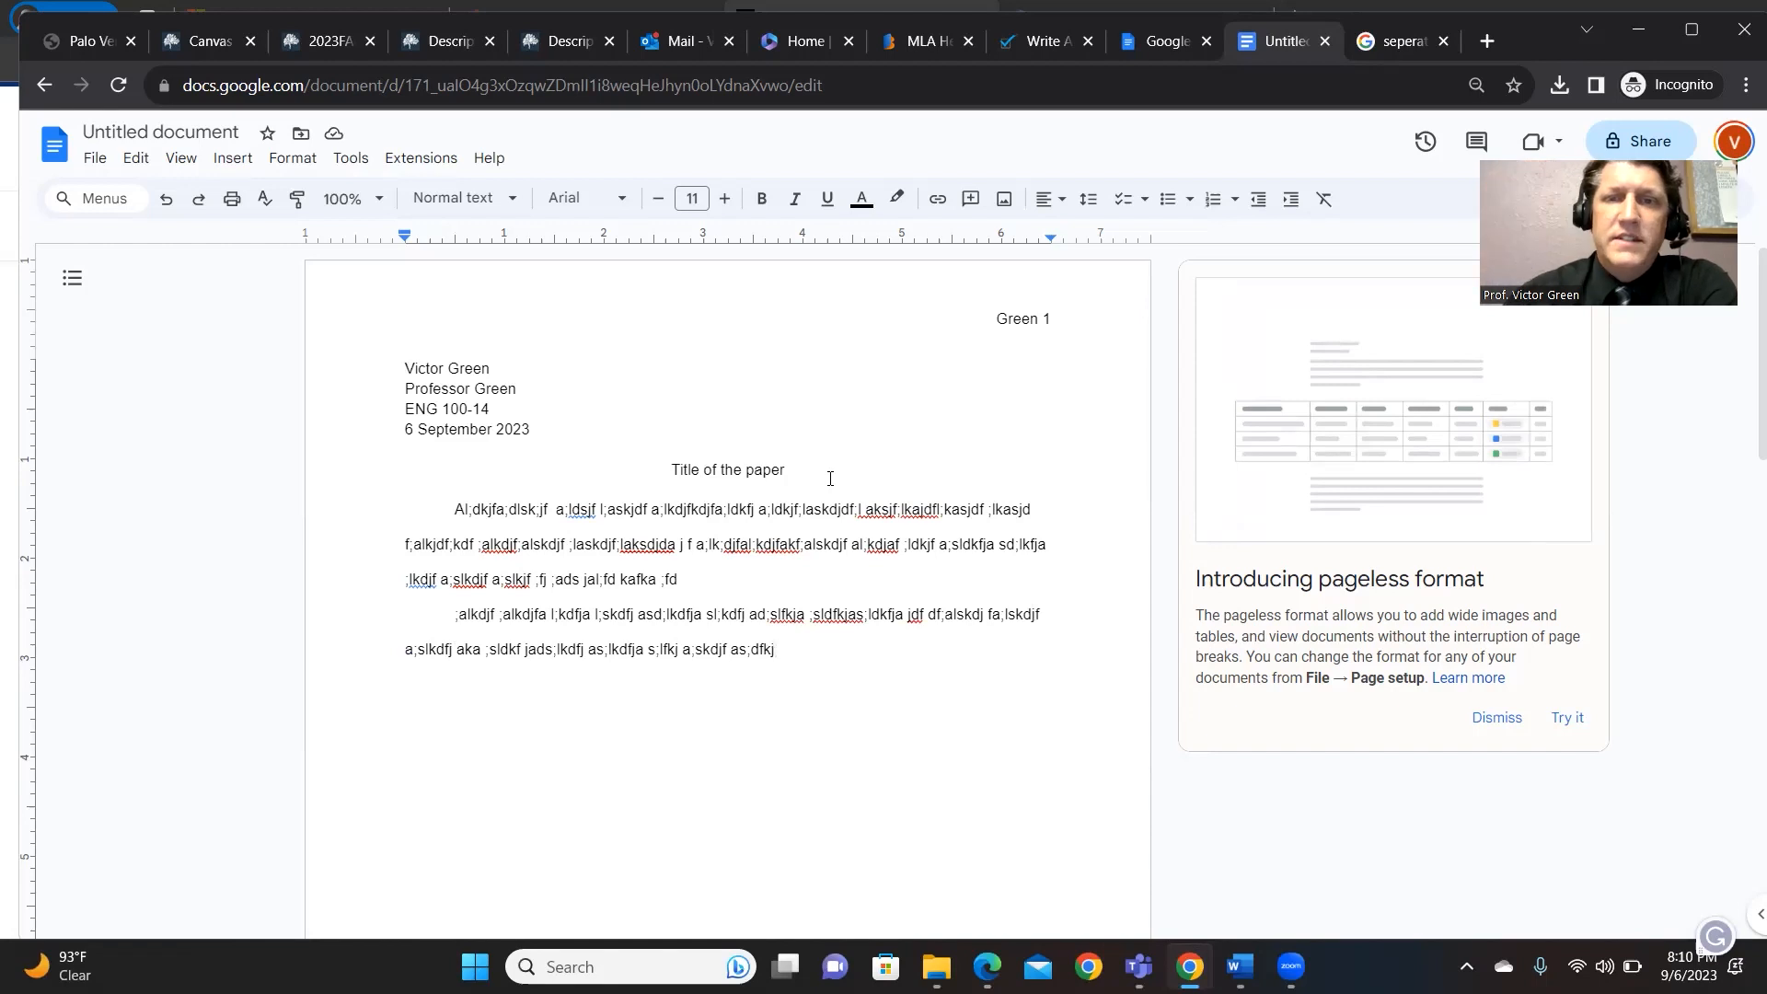
pyautogui.click(1000, 324)
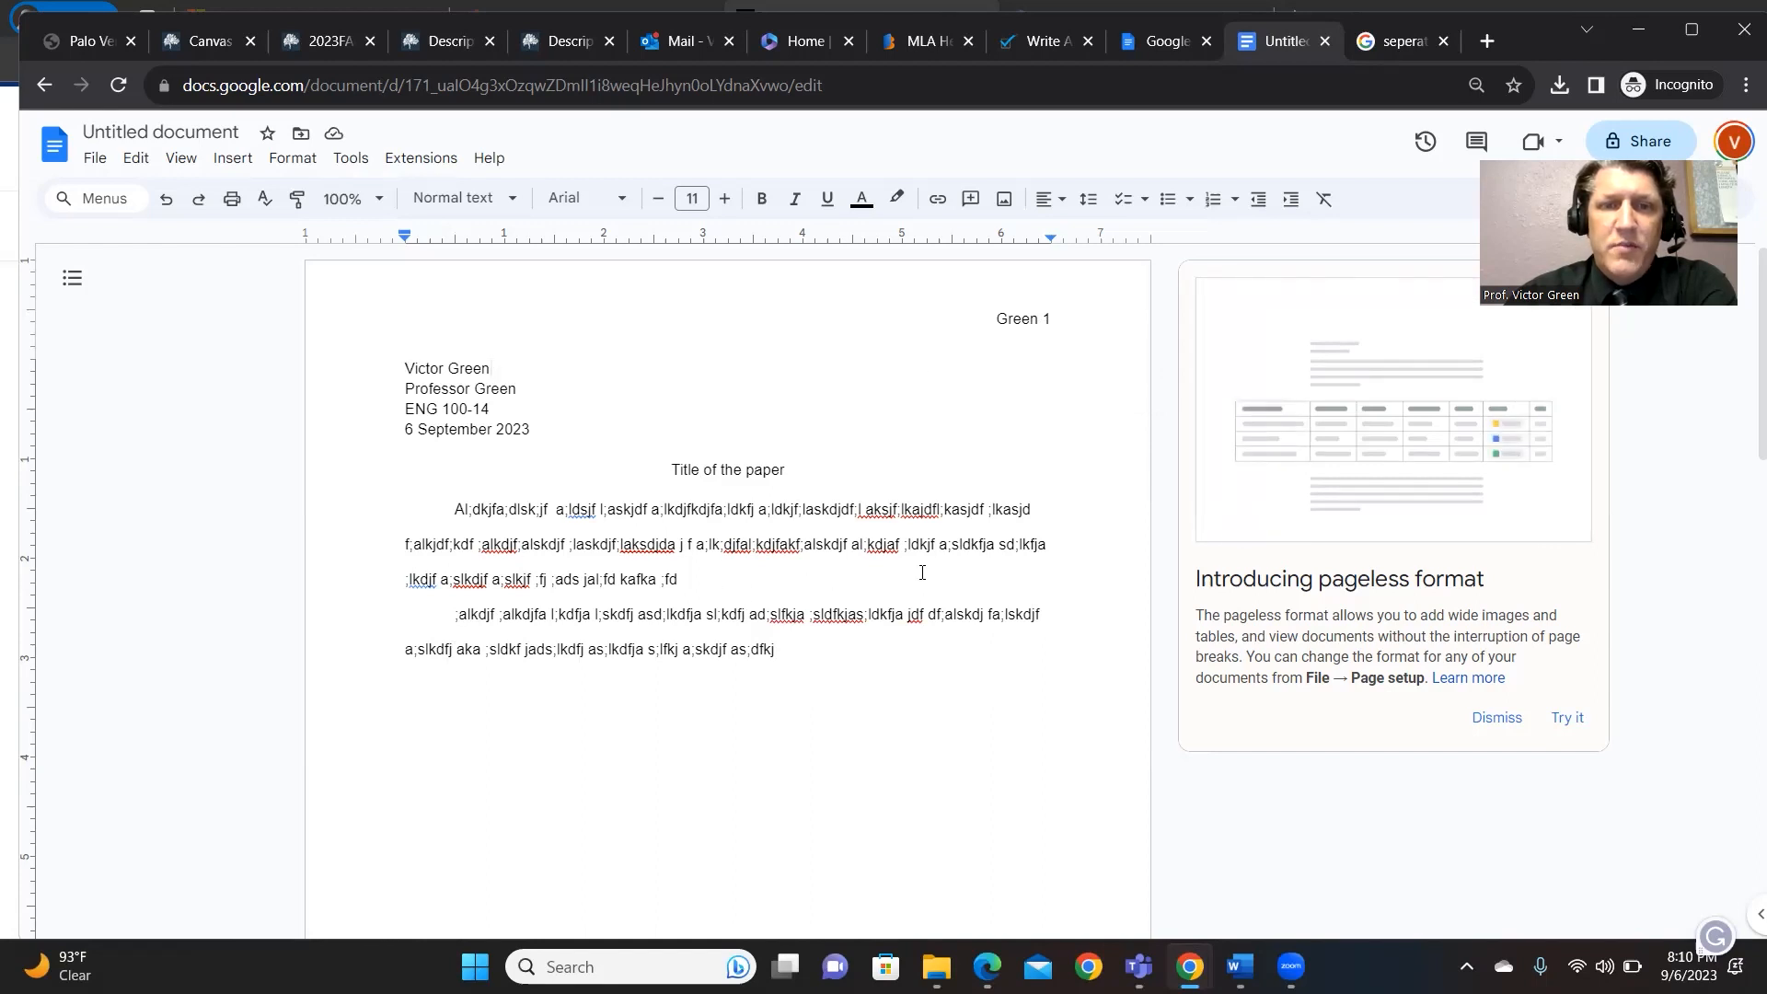
# - Inspect the header's surname and page number, then insert a blank line above the name
pyautogui.doubleClick(972, 320)
pyautogui.moveTo(985, 318); pyautogui.dragTo(1062, 315)
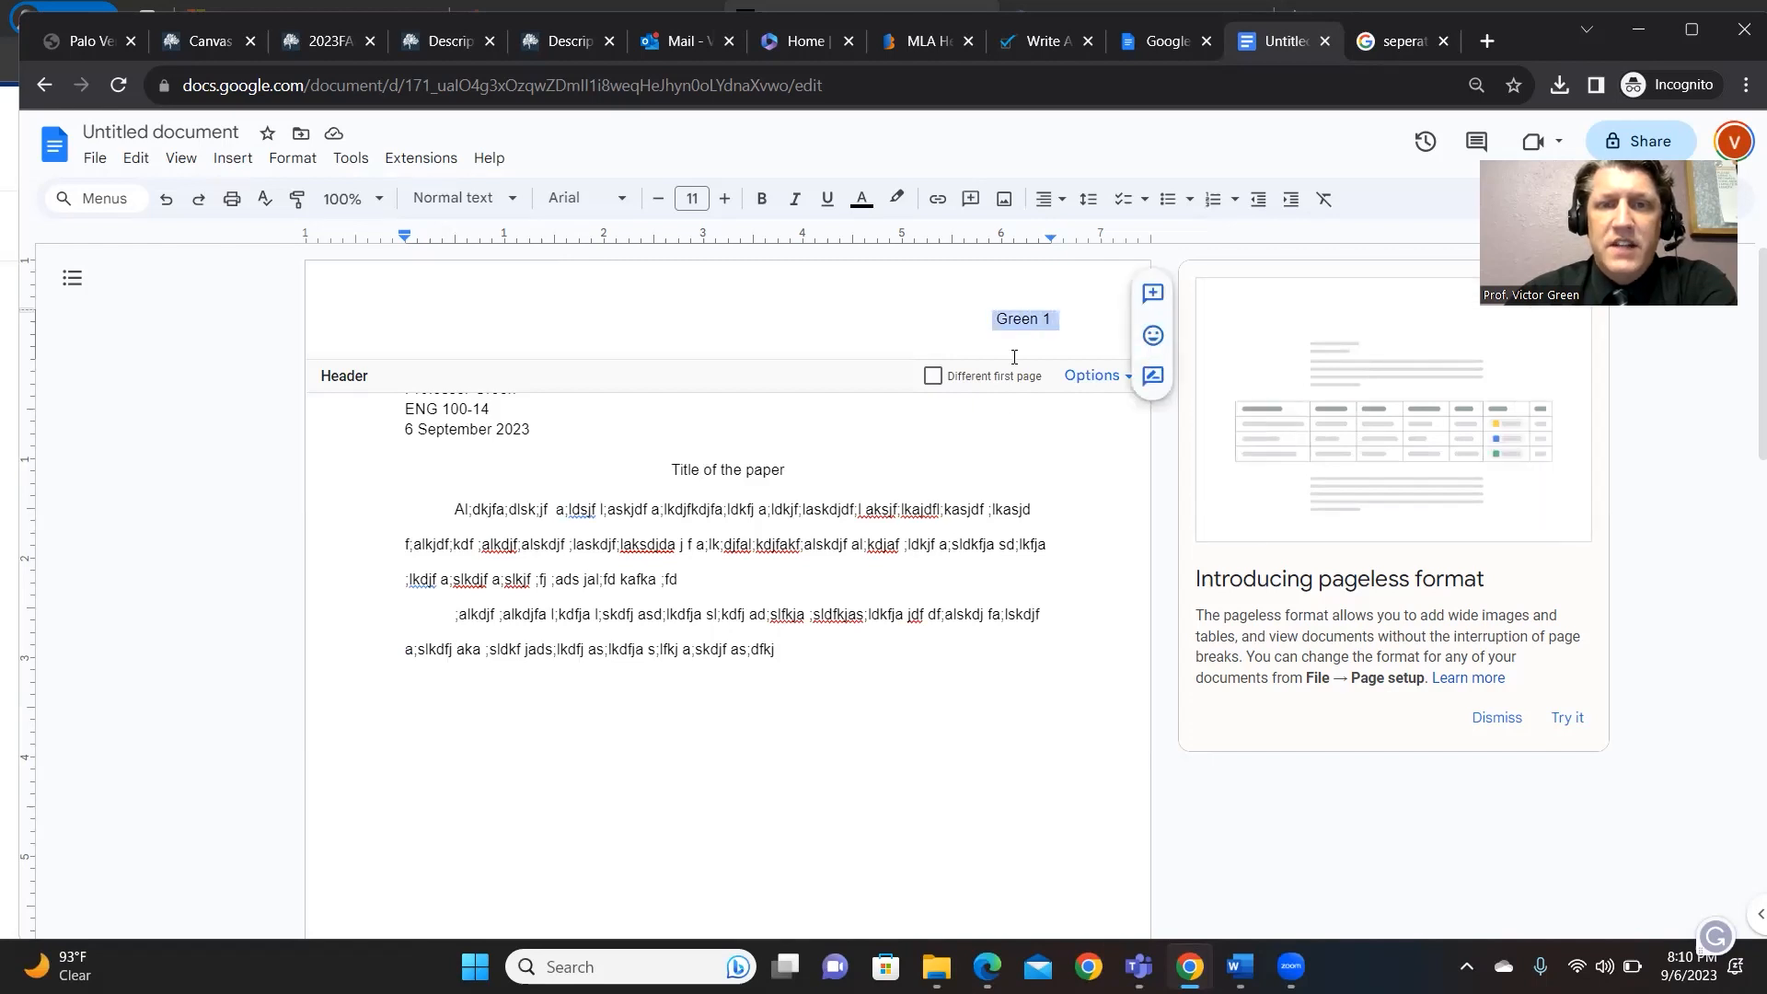
pyautogui.press('Escape')
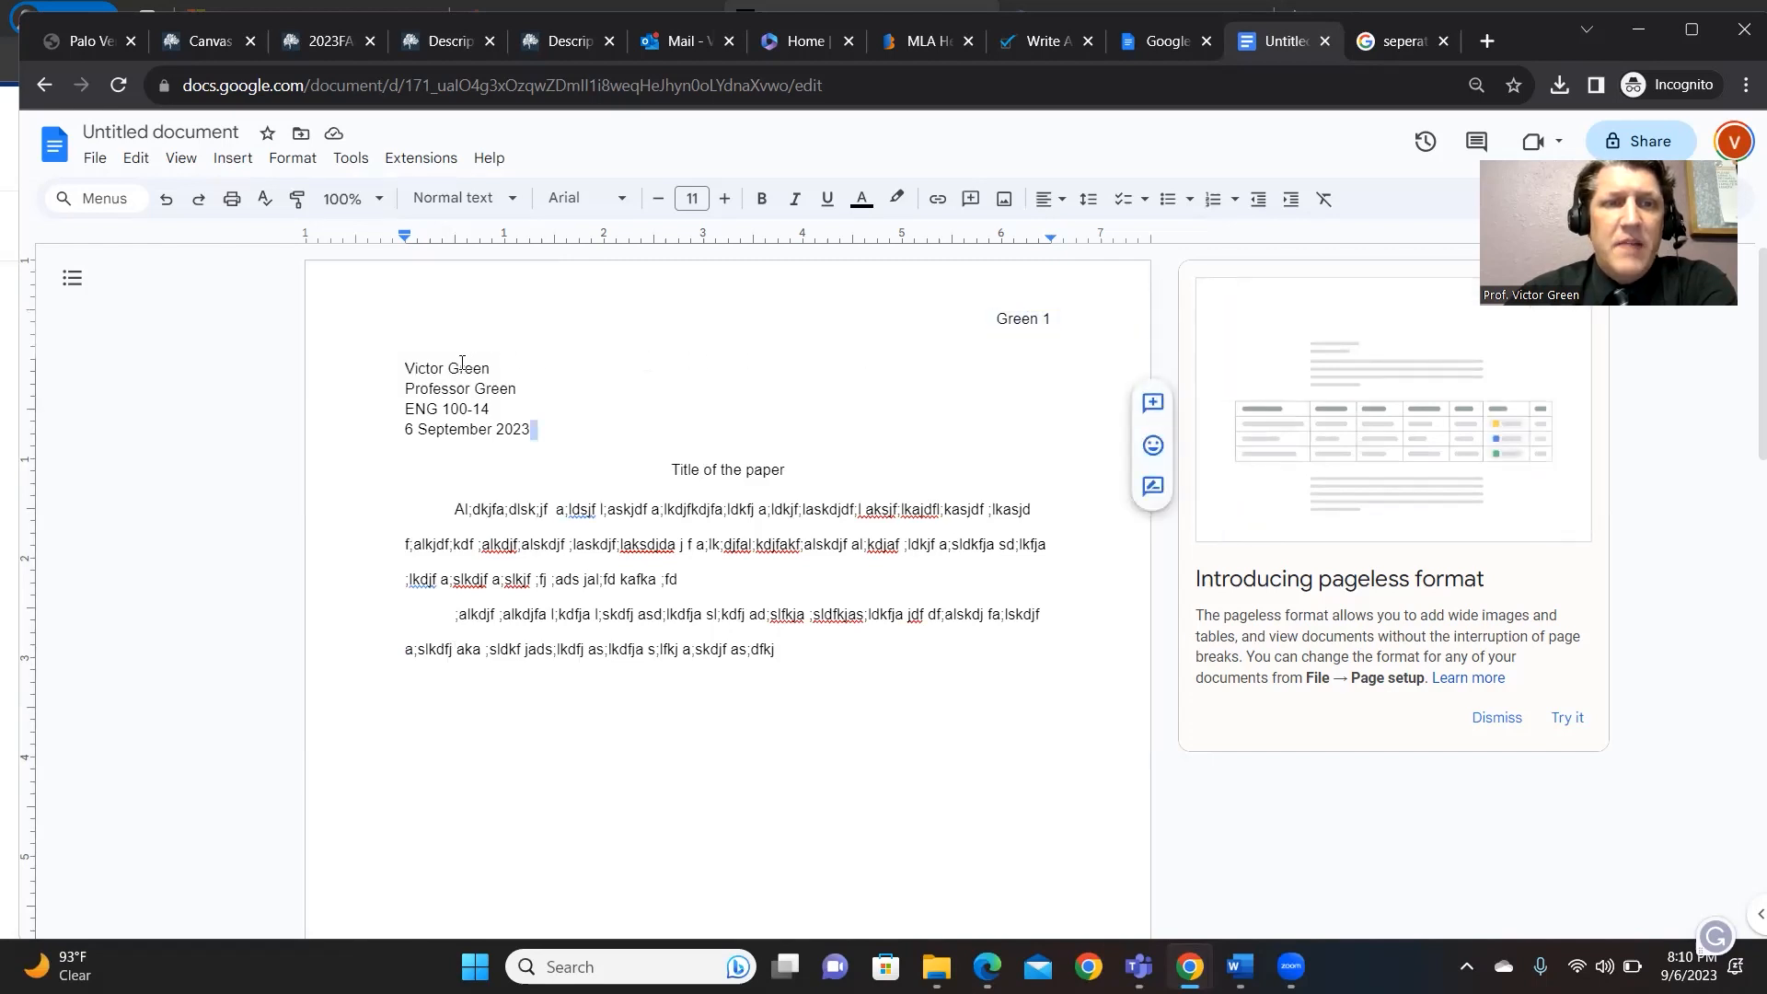
pyautogui.click(519, 368)
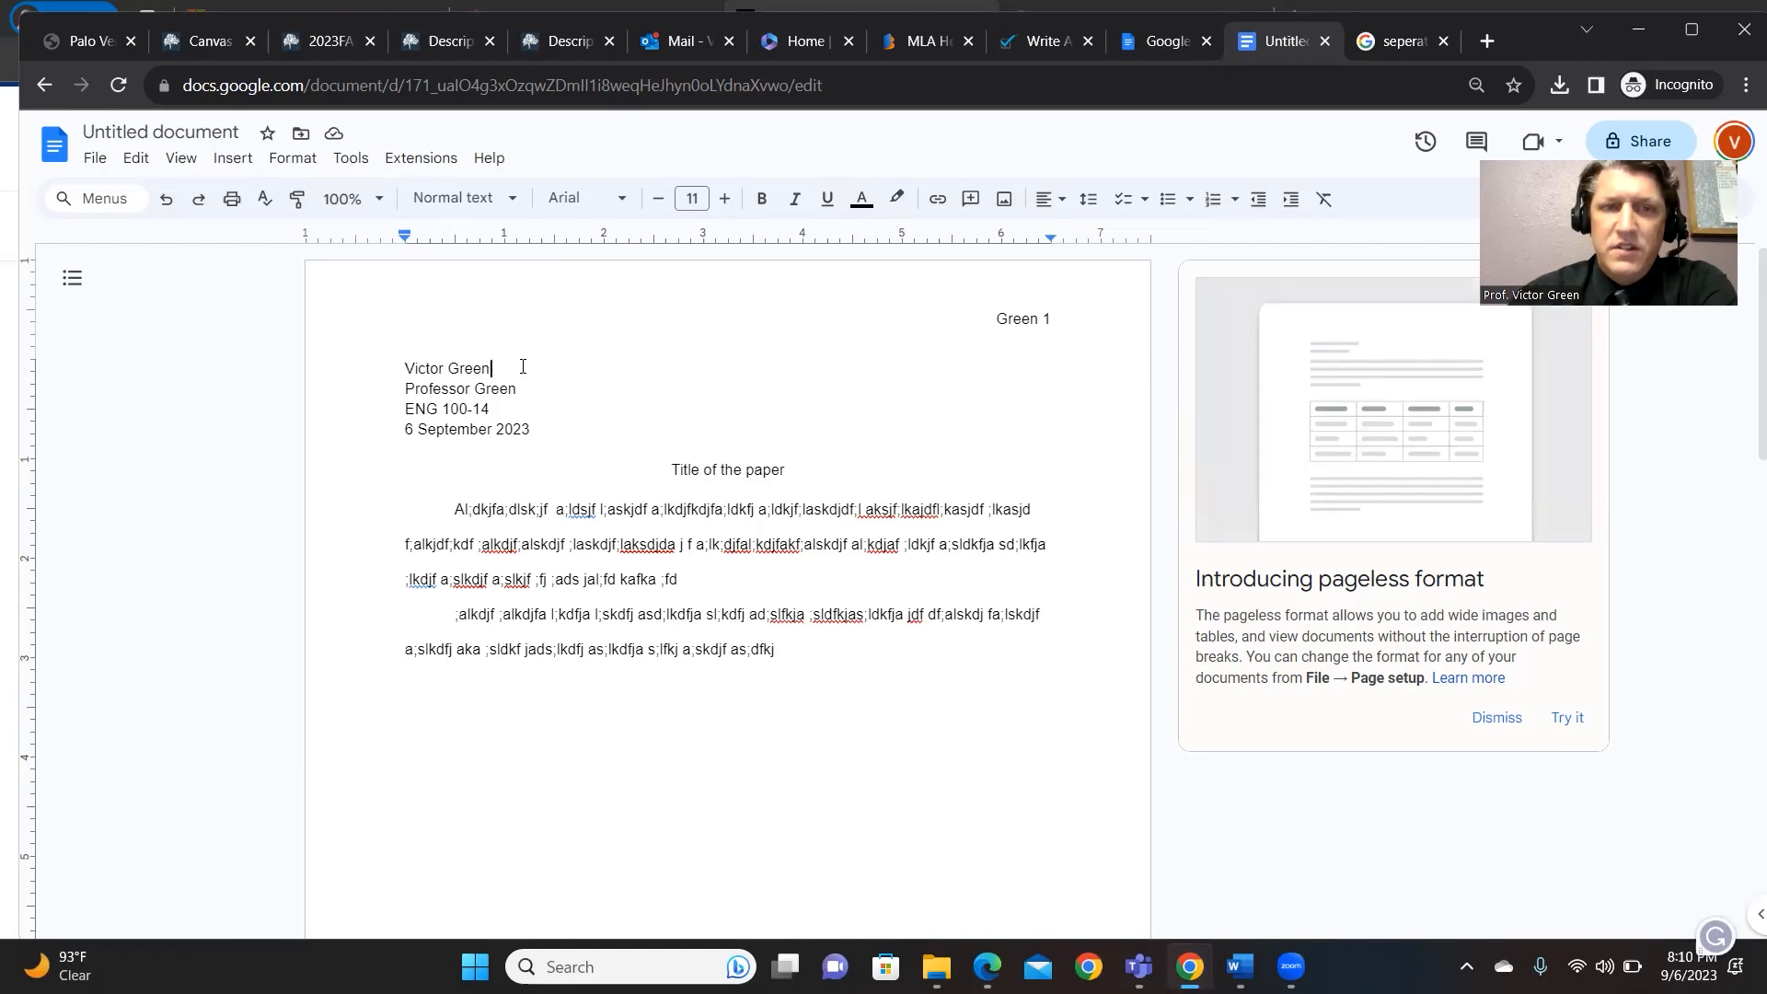
pyautogui.press('Left')
pyautogui.press('Left')
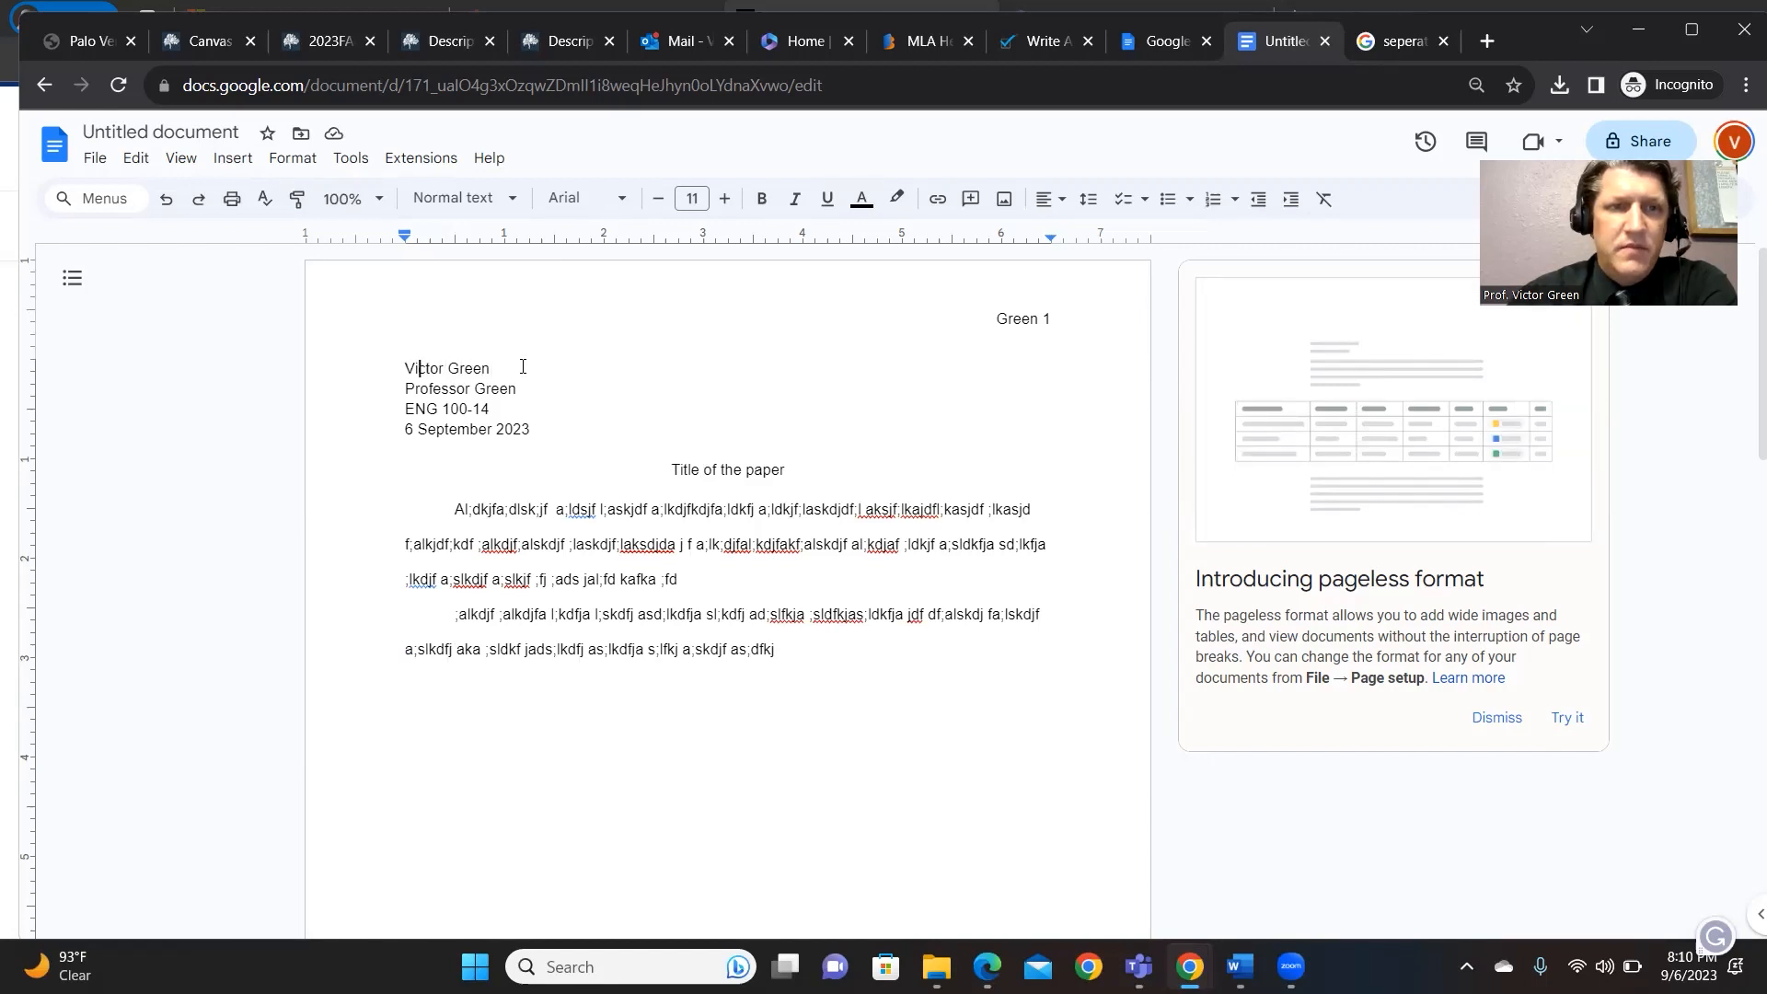
pyautogui.press('Return')
pyautogui.press('Up')
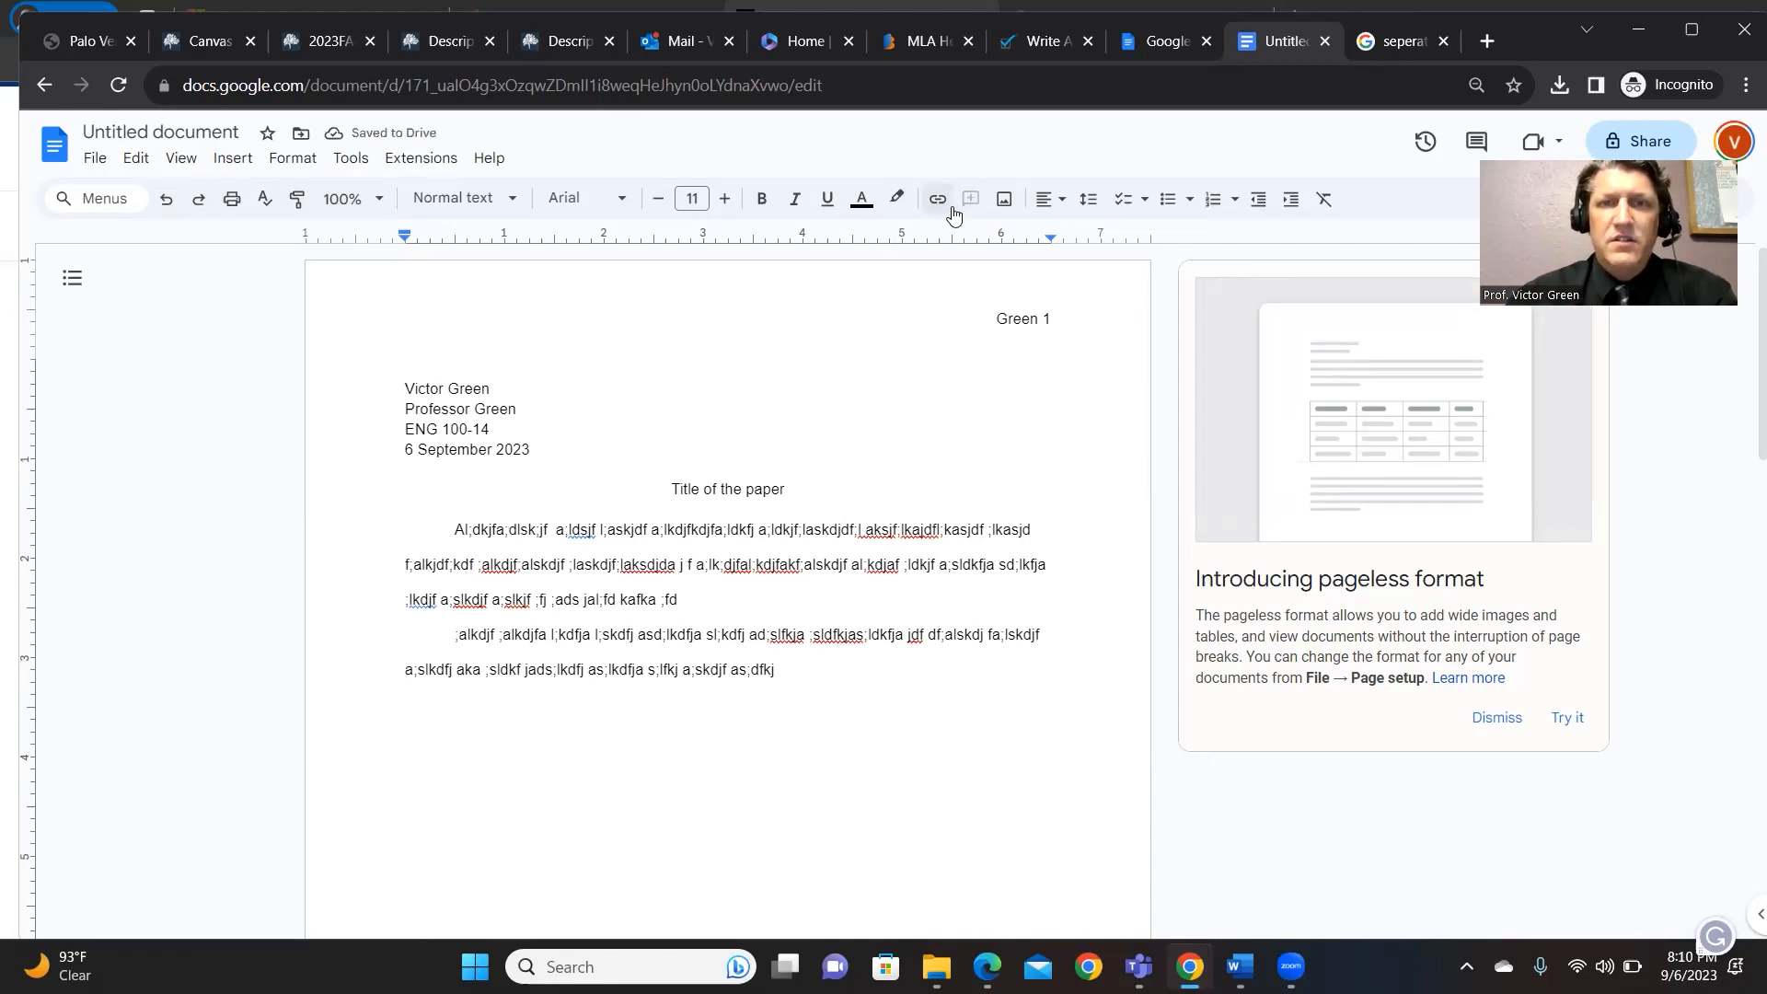
# - Type a right-aligned surname with page number 1 on the new top line
pyautogui.click(1045, 203)
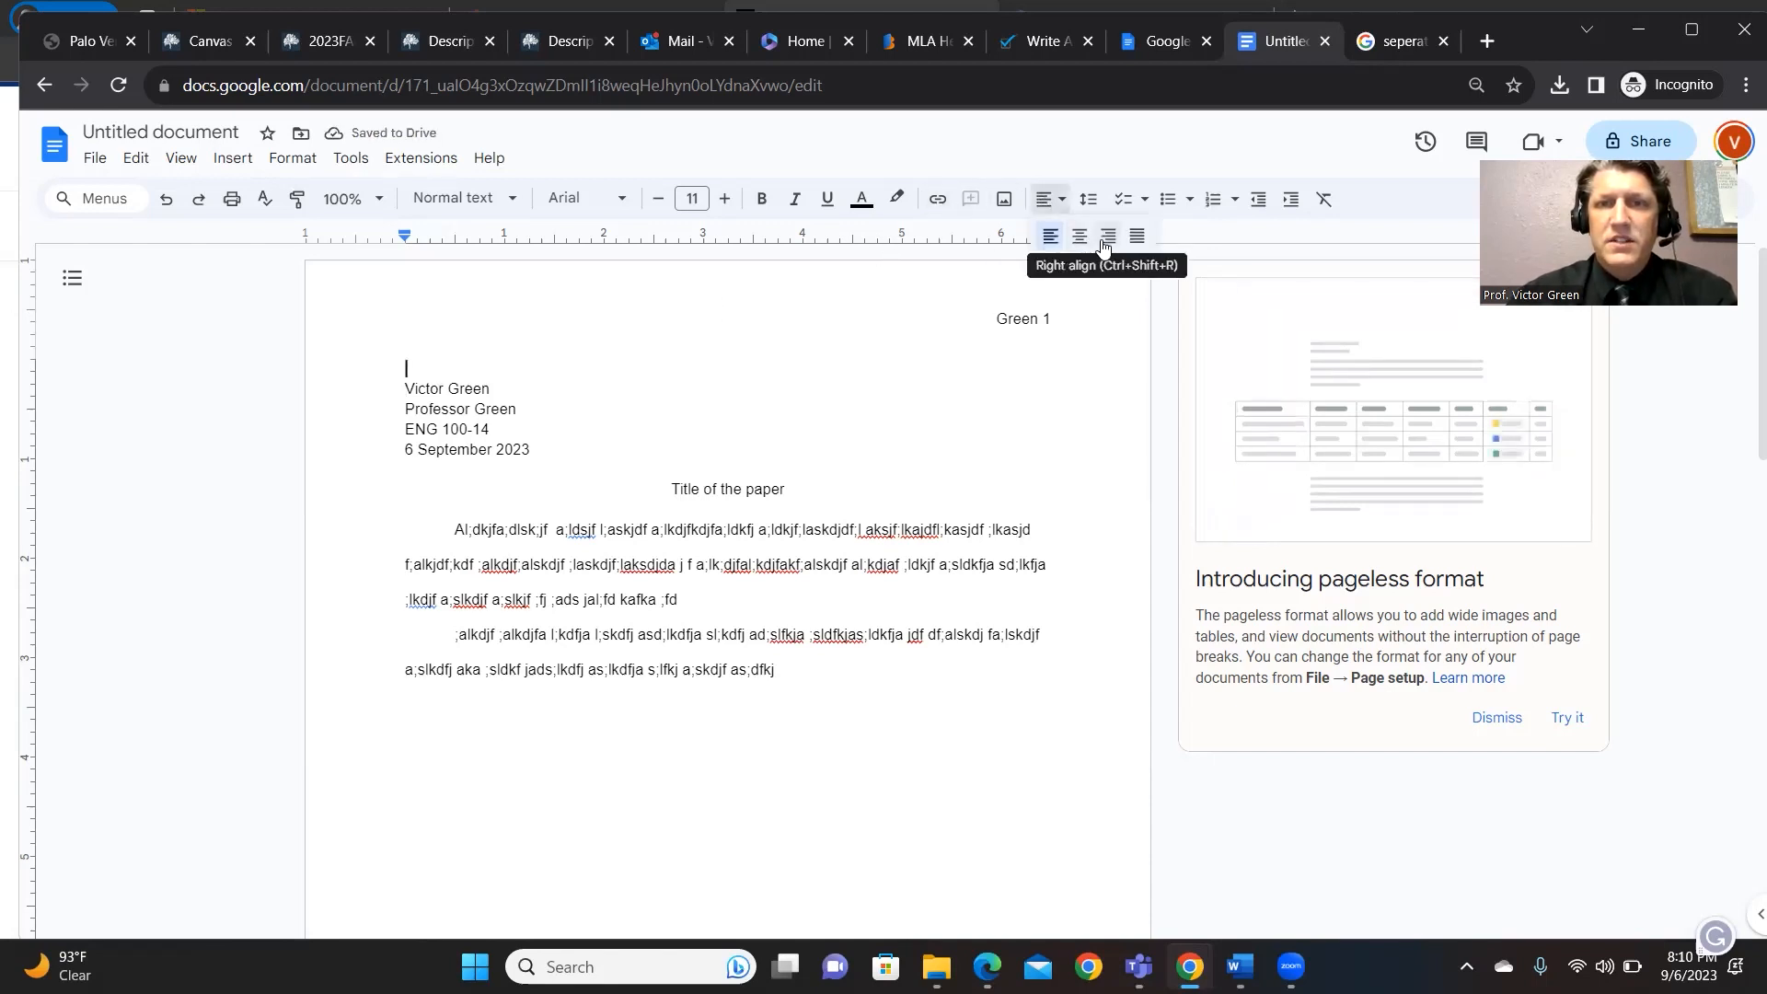
pyautogui.click(1099, 237)
pyautogui.write('Green')
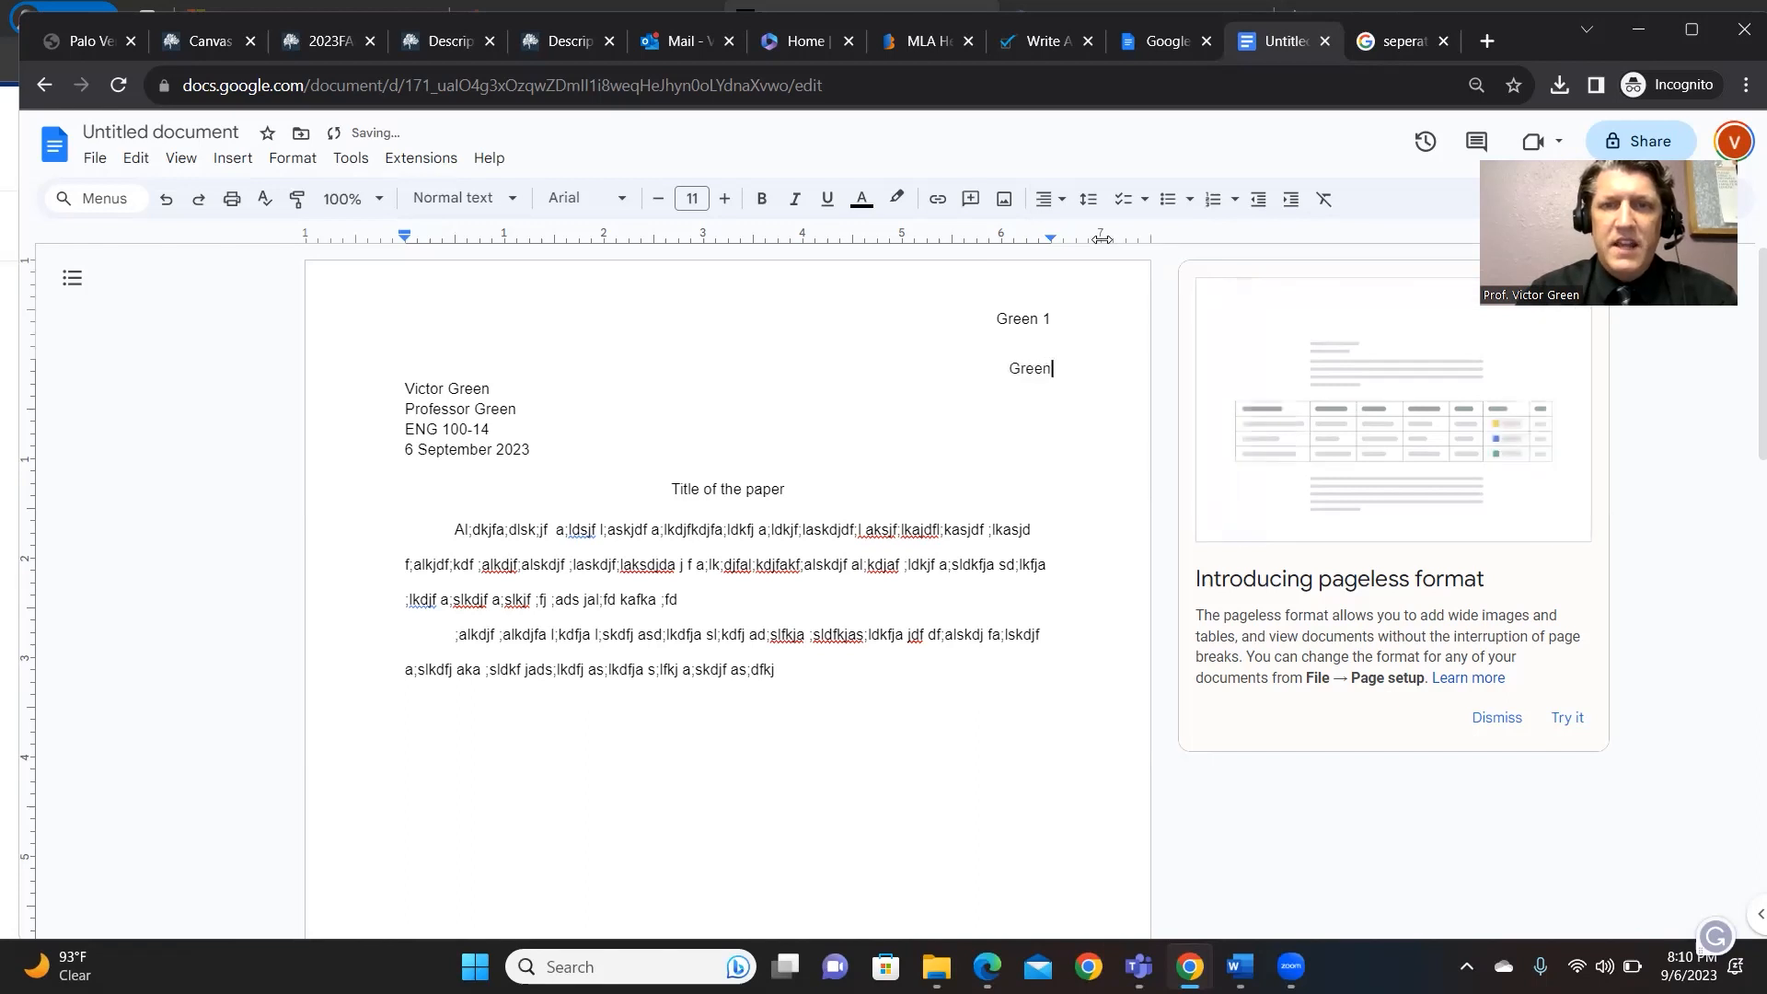
pyautogui.write(' 1')
# - Try a right-aligned surname with page number 2 on page 2, then delete it
pyautogui.click(976, 708)
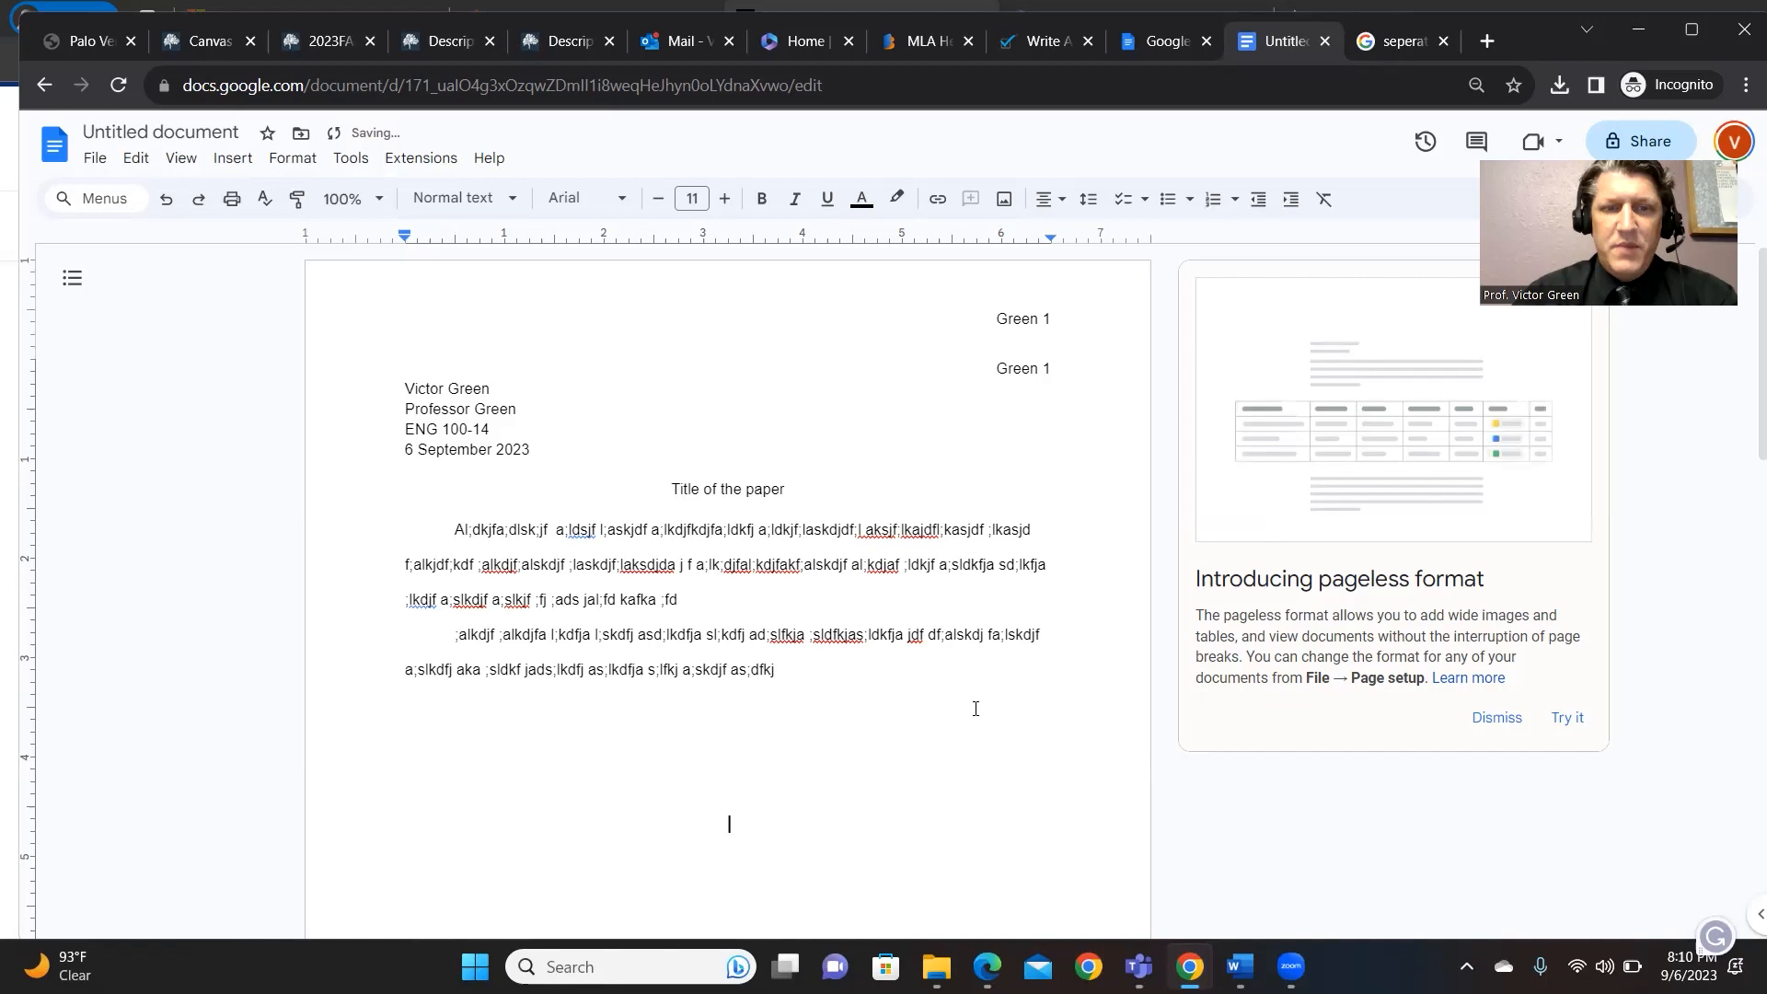
pyautogui.press('Return')
pyautogui.press('Return')
pyautogui.press('Return')
pyautogui.press('Return')
pyautogui.press('Return')
pyautogui.press('Return')
pyautogui.press('Return')
pyautogui.press('Return')
pyautogui.press('Return')
pyautogui.press('Return')
pyautogui.press('Return')
pyautogui.press('Return')
pyautogui.press('Return')
pyautogui.press('Return')
pyautogui.press('Return')
pyautogui.press('Return')
pyautogui.press('Return')
pyautogui.press('Return')
pyautogui.press('Return')
pyautogui.press('Return')
pyautogui.press('BackSpace')
pyautogui.press('BackSpace')
pyautogui.press('BackSpace')
pyautogui.press('BackSpace')
pyautogui.press('BackSpace')
pyautogui.press('BackSpace')
pyautogui.press('BackSpace')
pyautogui.press('BackSpace')
pyautogui.press('BackSpace')
pyautogui.press('BackSpace')
pyautogui.press('BackSpace')
pyautogui.press('BackSpace')
pyautogui.press('BackSpace')
pyautogui.press('BackSpace')
pyautogui.press('BackSpace')
pyautogui.press('BackSpace')
pyautogui.press('BackSpace')
pyautogui.press('BackSpace')
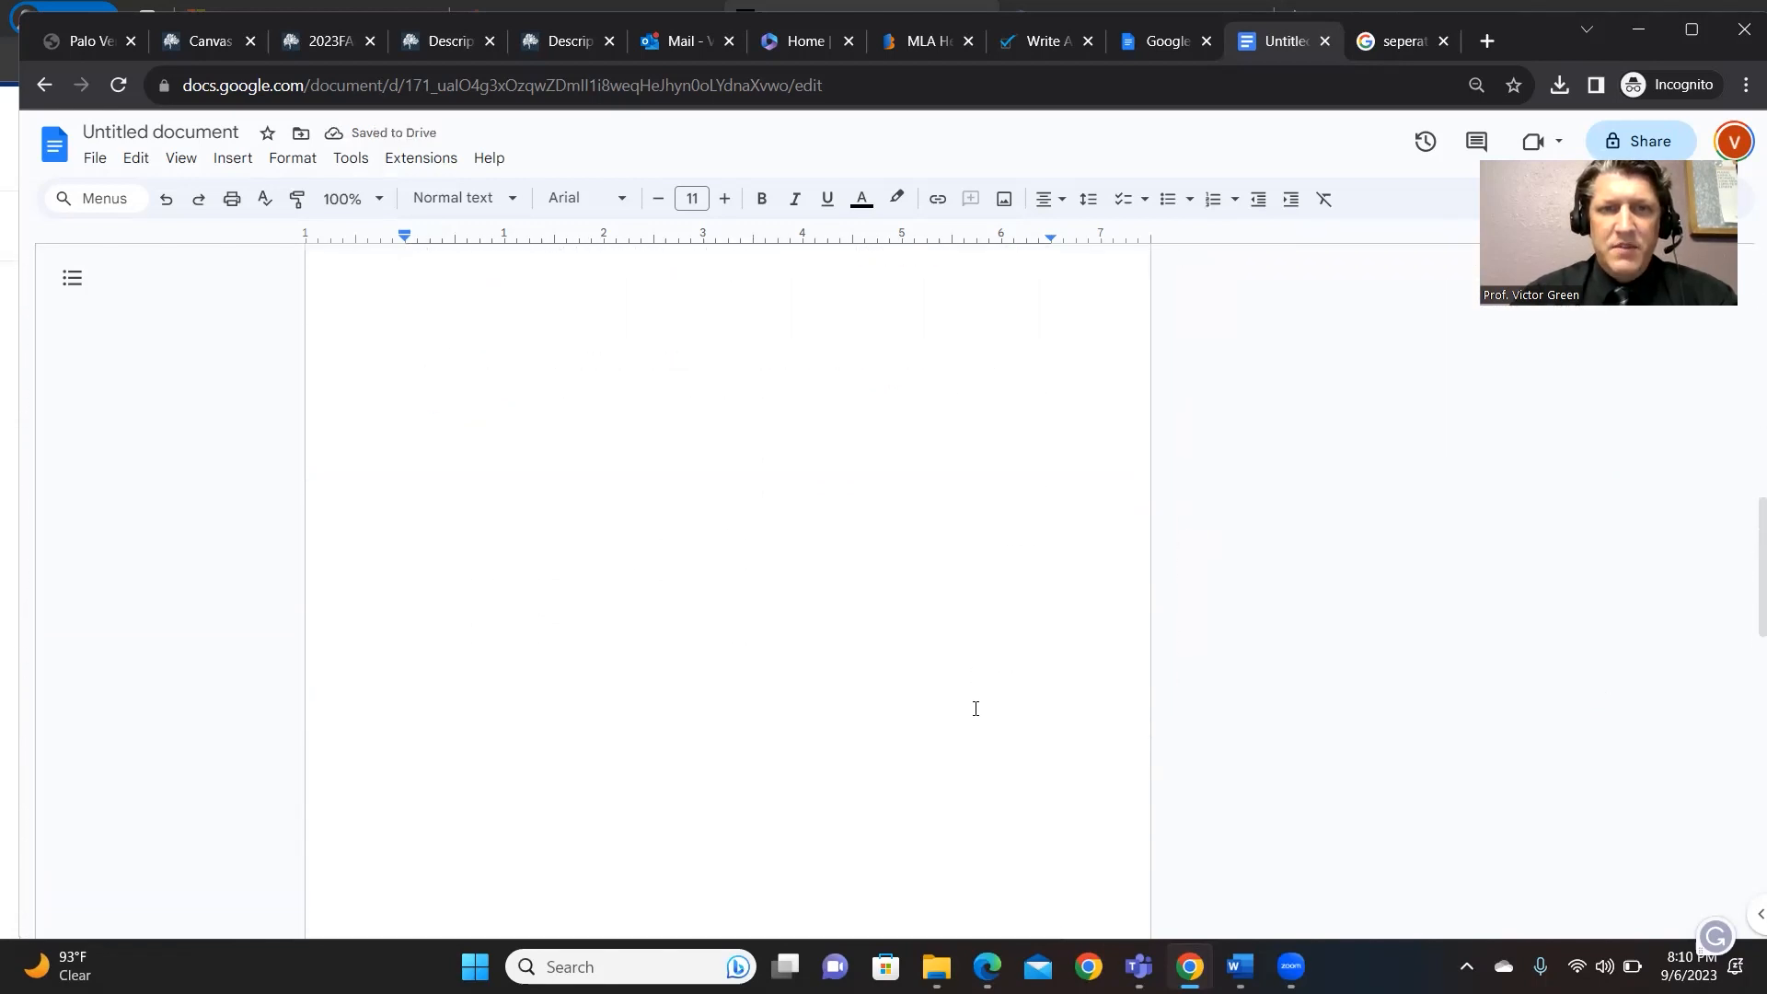
pyautogui.press('Return')
pyautogui.press('Return')
pyautogui.press('Return')
pyautogui.press('Return')
pyautogui.press('BackSpace')
pyautogui.press('BackSpace')
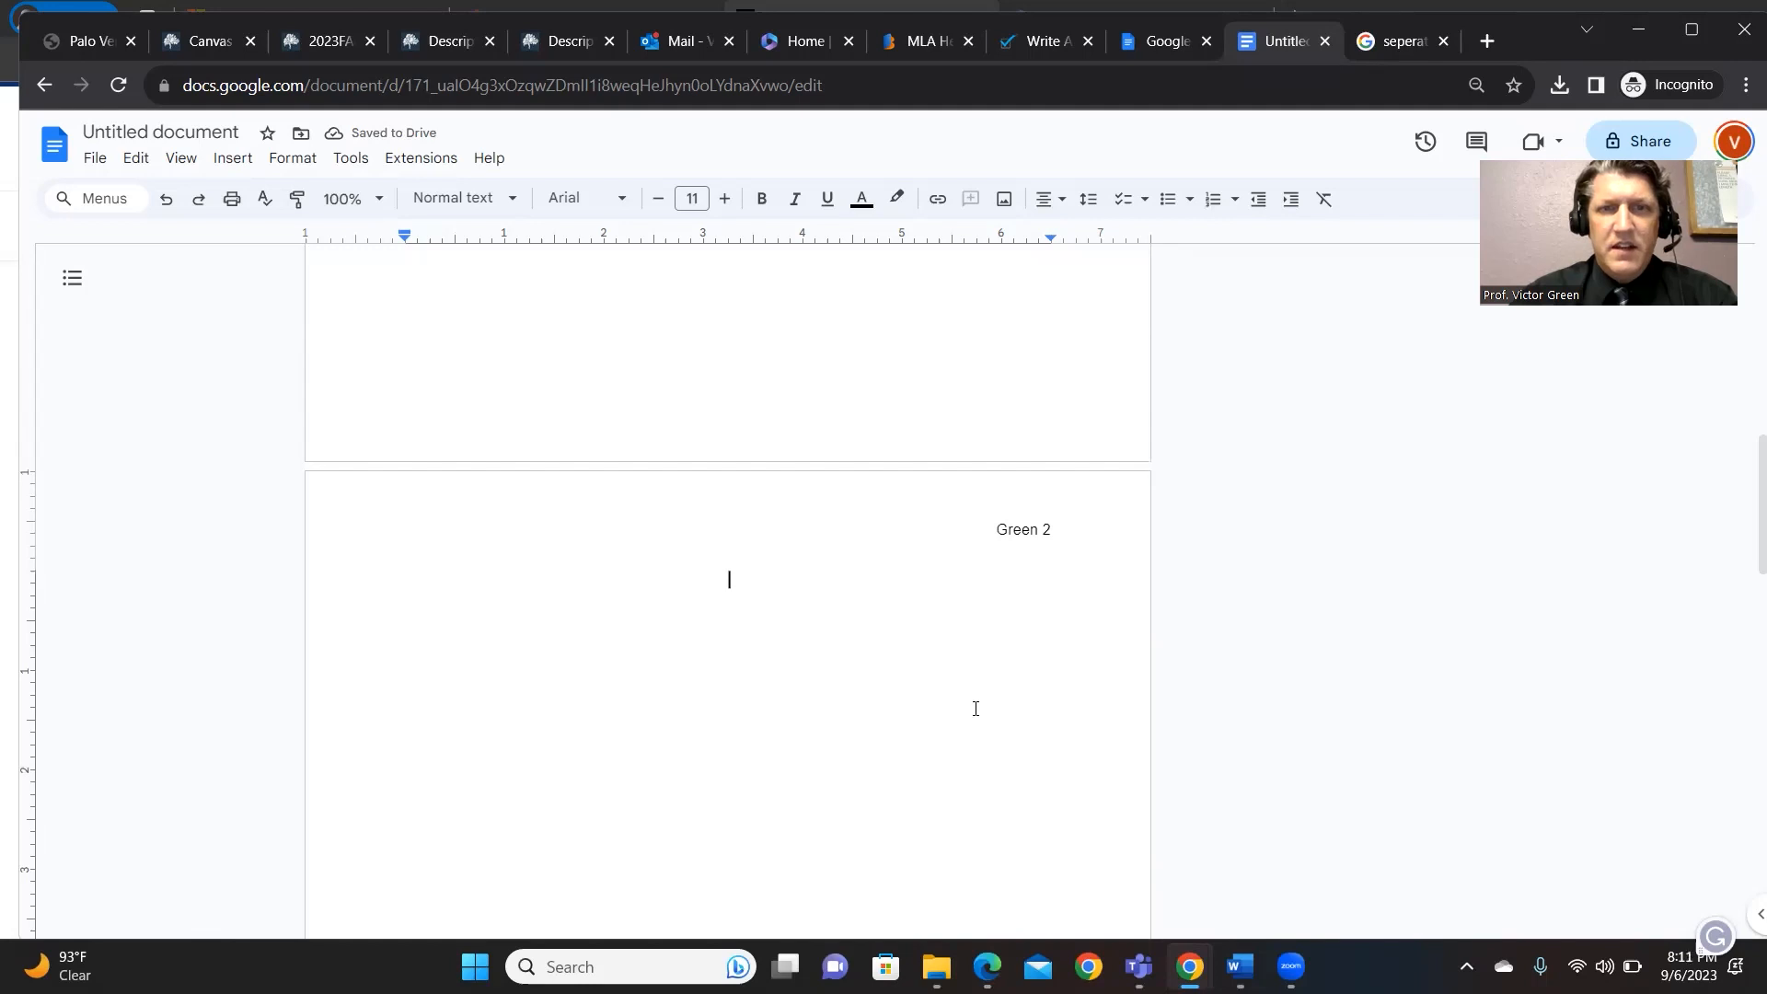
pyautogui.click(1059, 198)
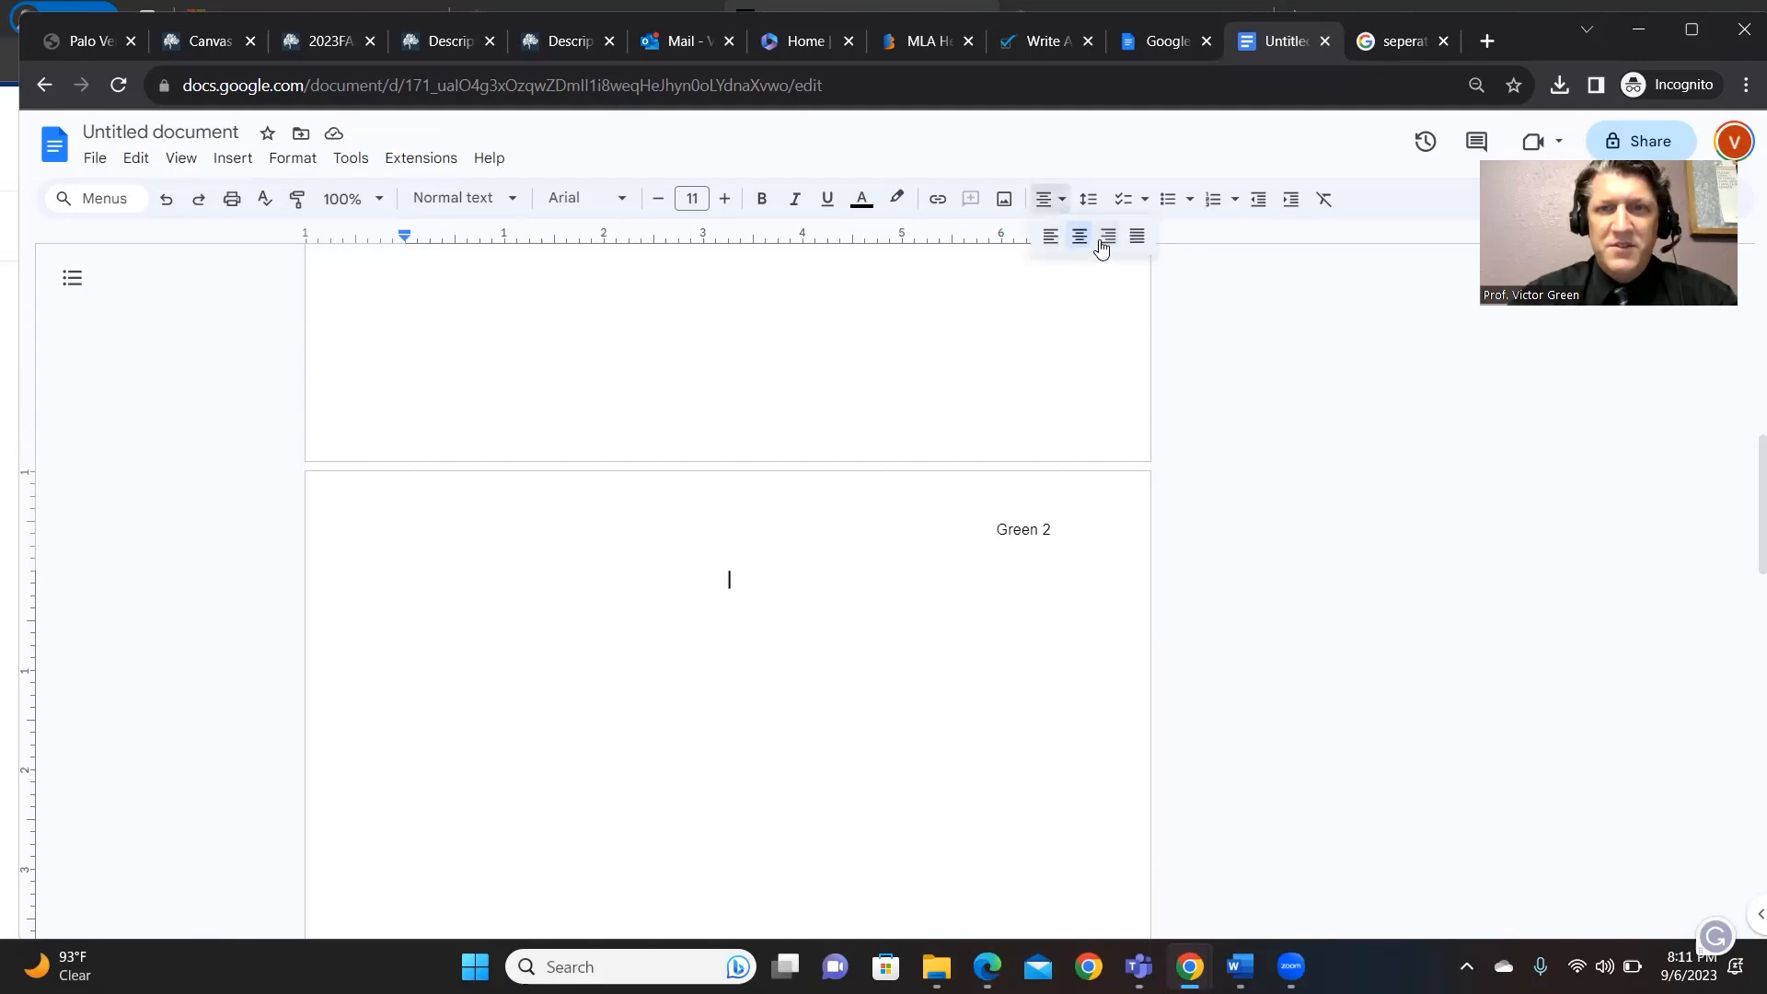
pyautogui.click(1099, 237)
pyautogui.write('Gr')
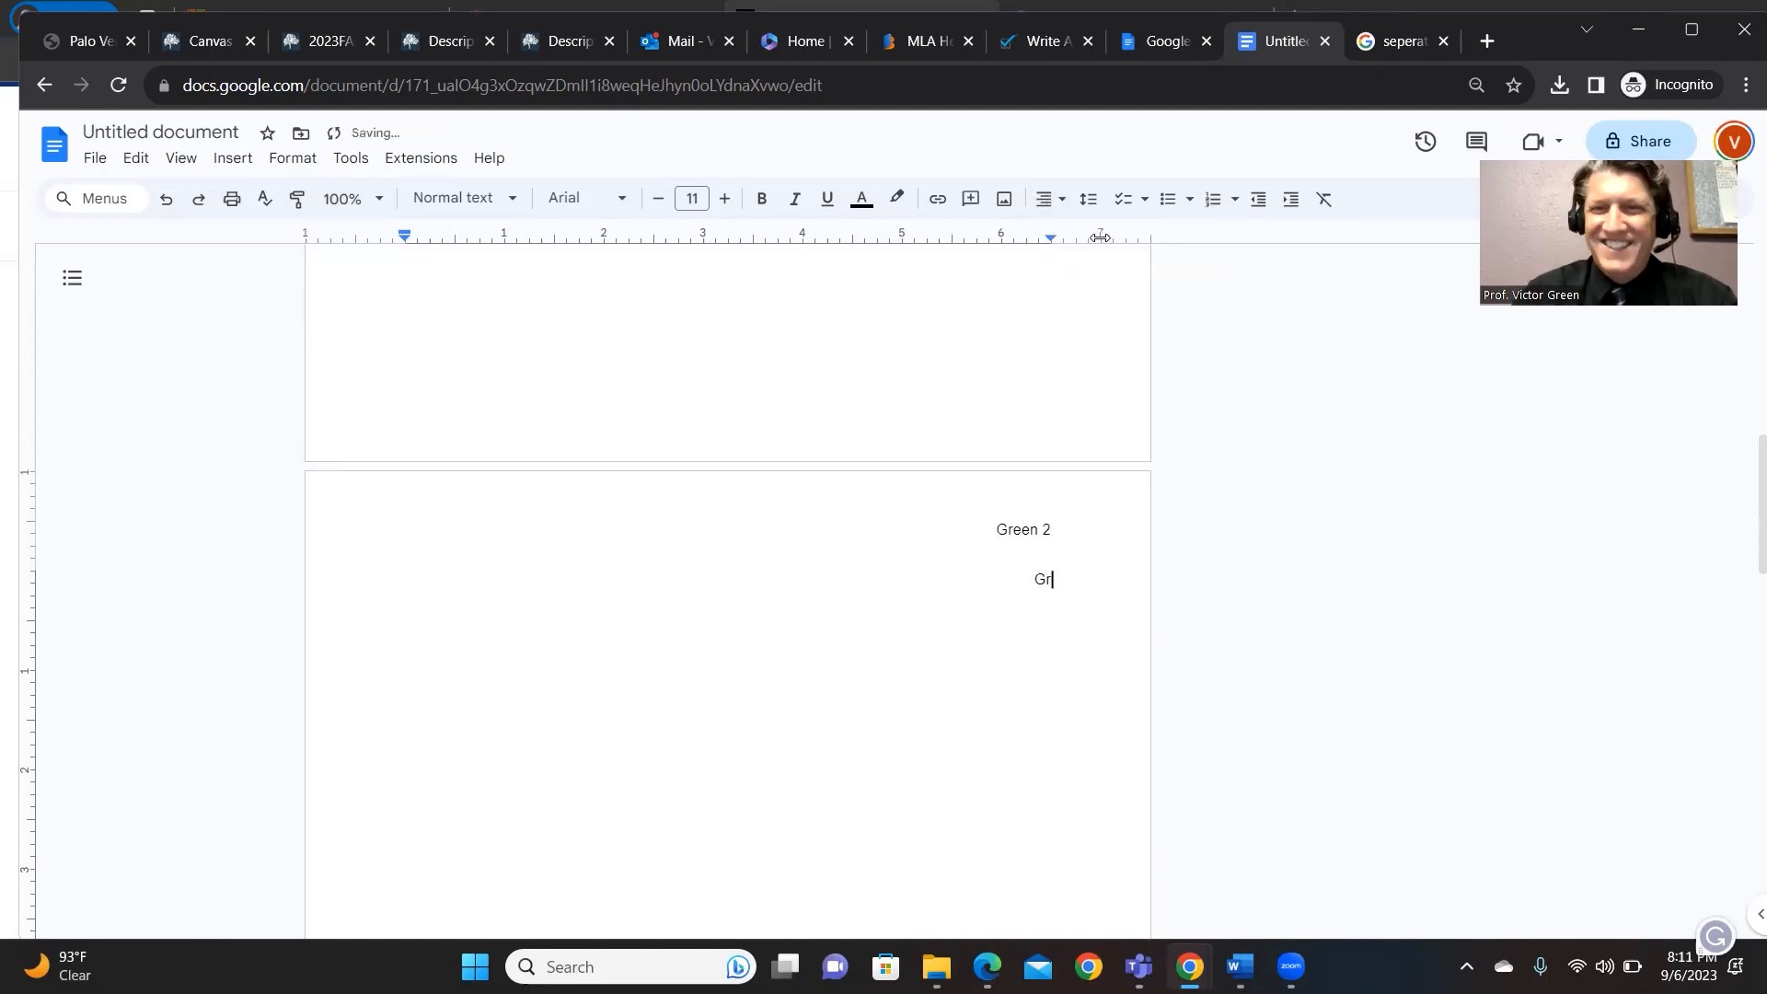
pyautogui.write('een 2')
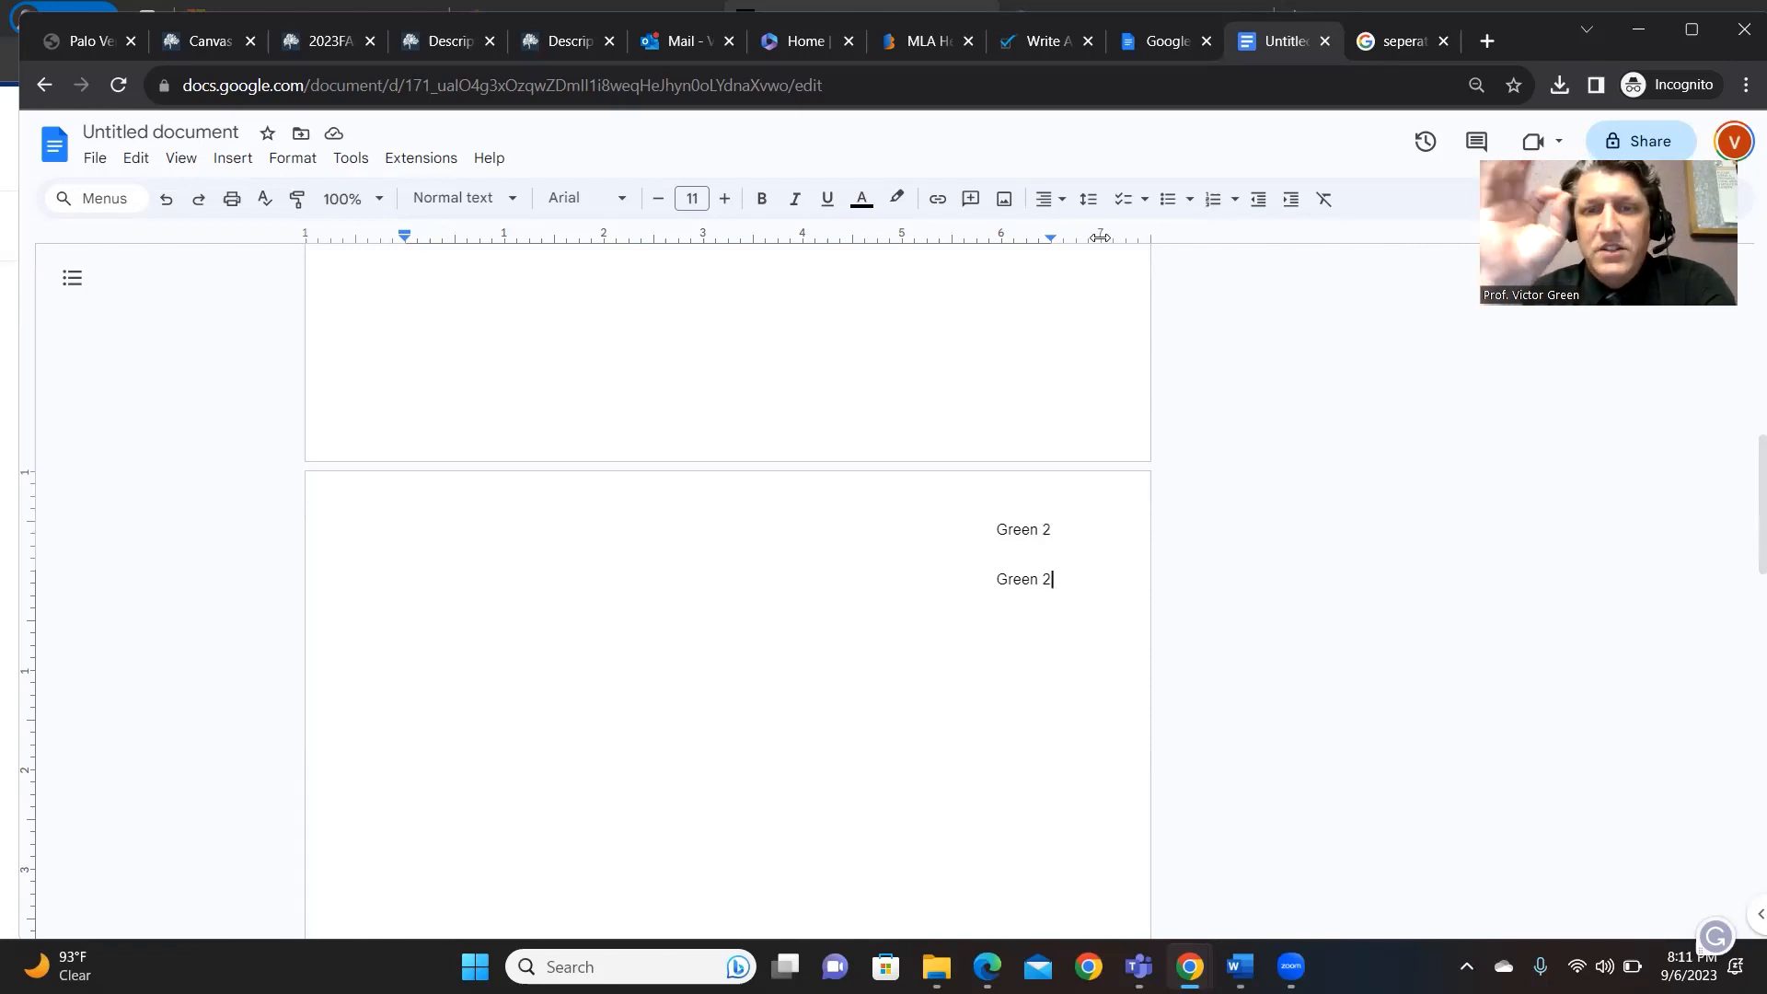
pyautogui.press('BackSpace')
pyautogui.press('BackSpace')
pyautogui.press('BackSpace')
pyautogui.press('BackSpace')
pyautogui.press('BackSpace')
pyautogui.press('BackSpace')
pyautogui.press('BackSpace')
pyautogui.press('BackSpace')
pyautogui.press('BackSpace')
pyautogui.press('BackSpace')
pyautogui.press('BackSpace')
pyautogui.press('BackSpace')
pyautogui.press('BackSpace')
pyautogui.press('BackSpace')
pyautogui.press('BackSpace')
pyautogui.press('BackSpace')
pyautogui.press('BackSpace')
pyautogui.press('BackSpace')
pyautogui.press('BackSpace')
pyautogui.press('BackSpace')
pyautogui.press('BackSpace')
pyautogui.press('BackSpace')
pyautogui.press('BackSpace')
pyautogui.press('BackSpace')
pyautogui.press('BackSpace')
pyautogui.scroll(4, 1053, 276)
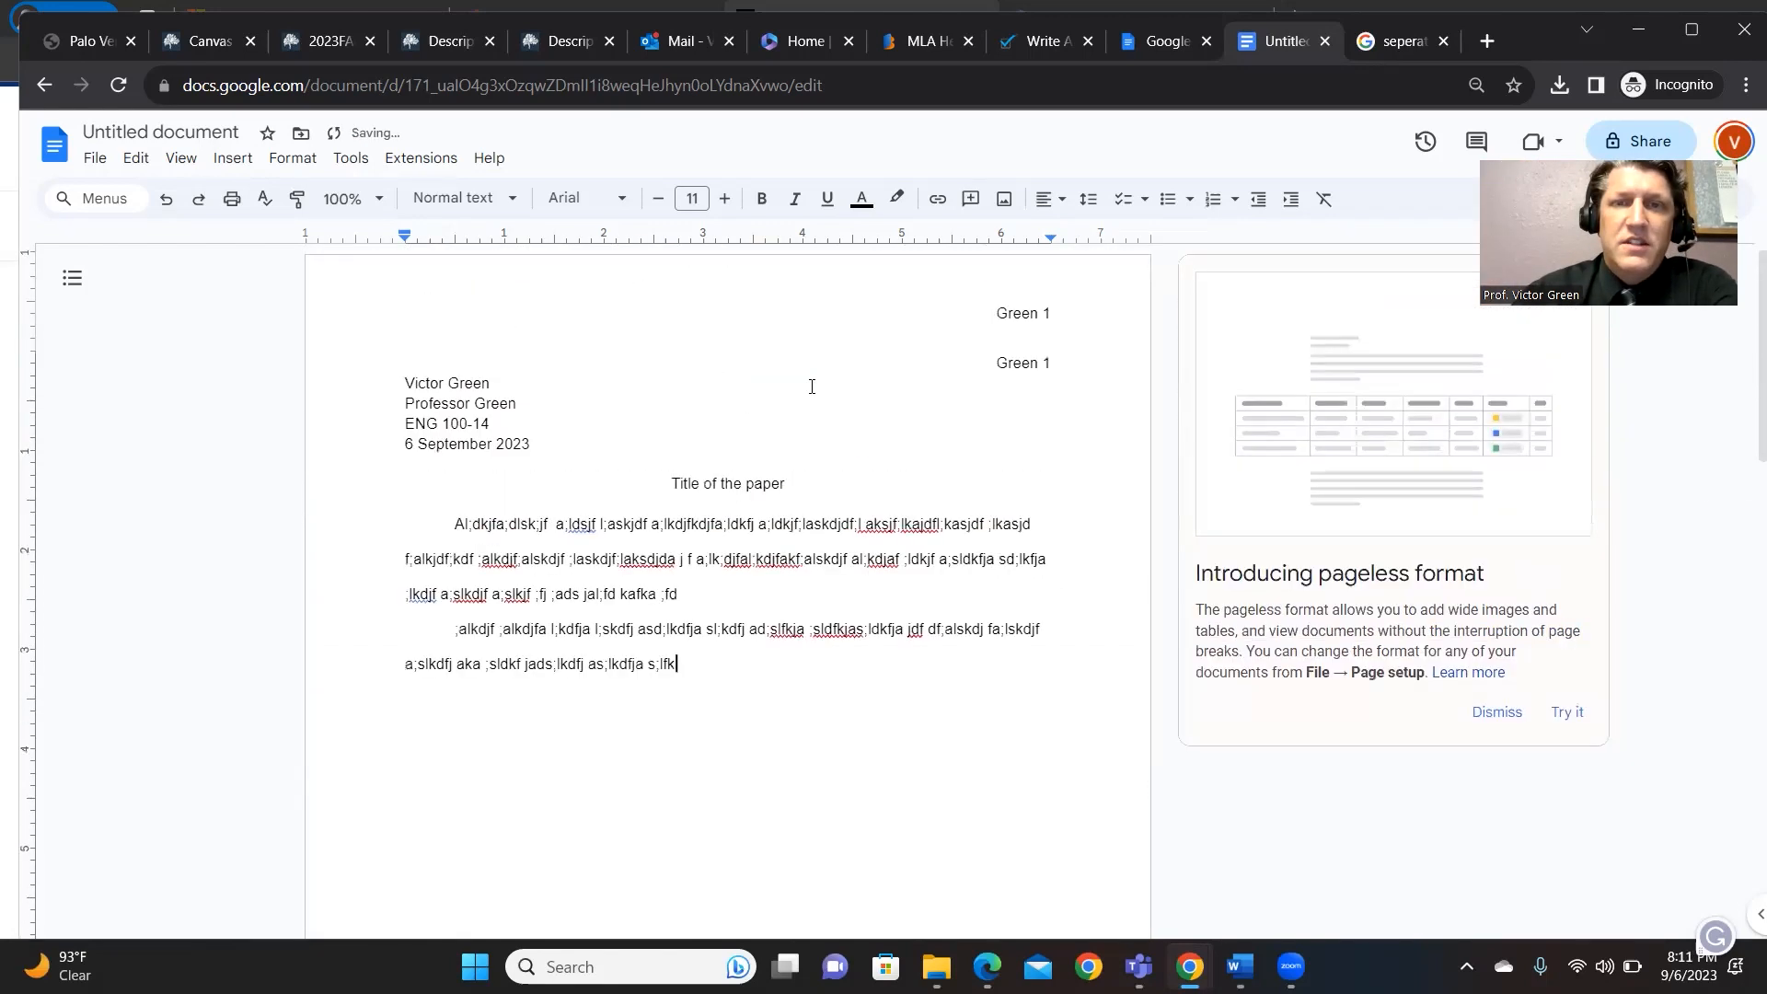
# - Delete the duplicate surname-and-page-number line above the heading
pyautogui.click(1053, 369)
pyautogui.press('BackSpace')
pyautogui.press('BackSpace')
pyautogui.press('BackSpace')
pyautogui.press('BackSpace')
pyautogui.press('BackSpace')
pyautogui.press('BackSpace')
pyautogui.press('BackSpace')
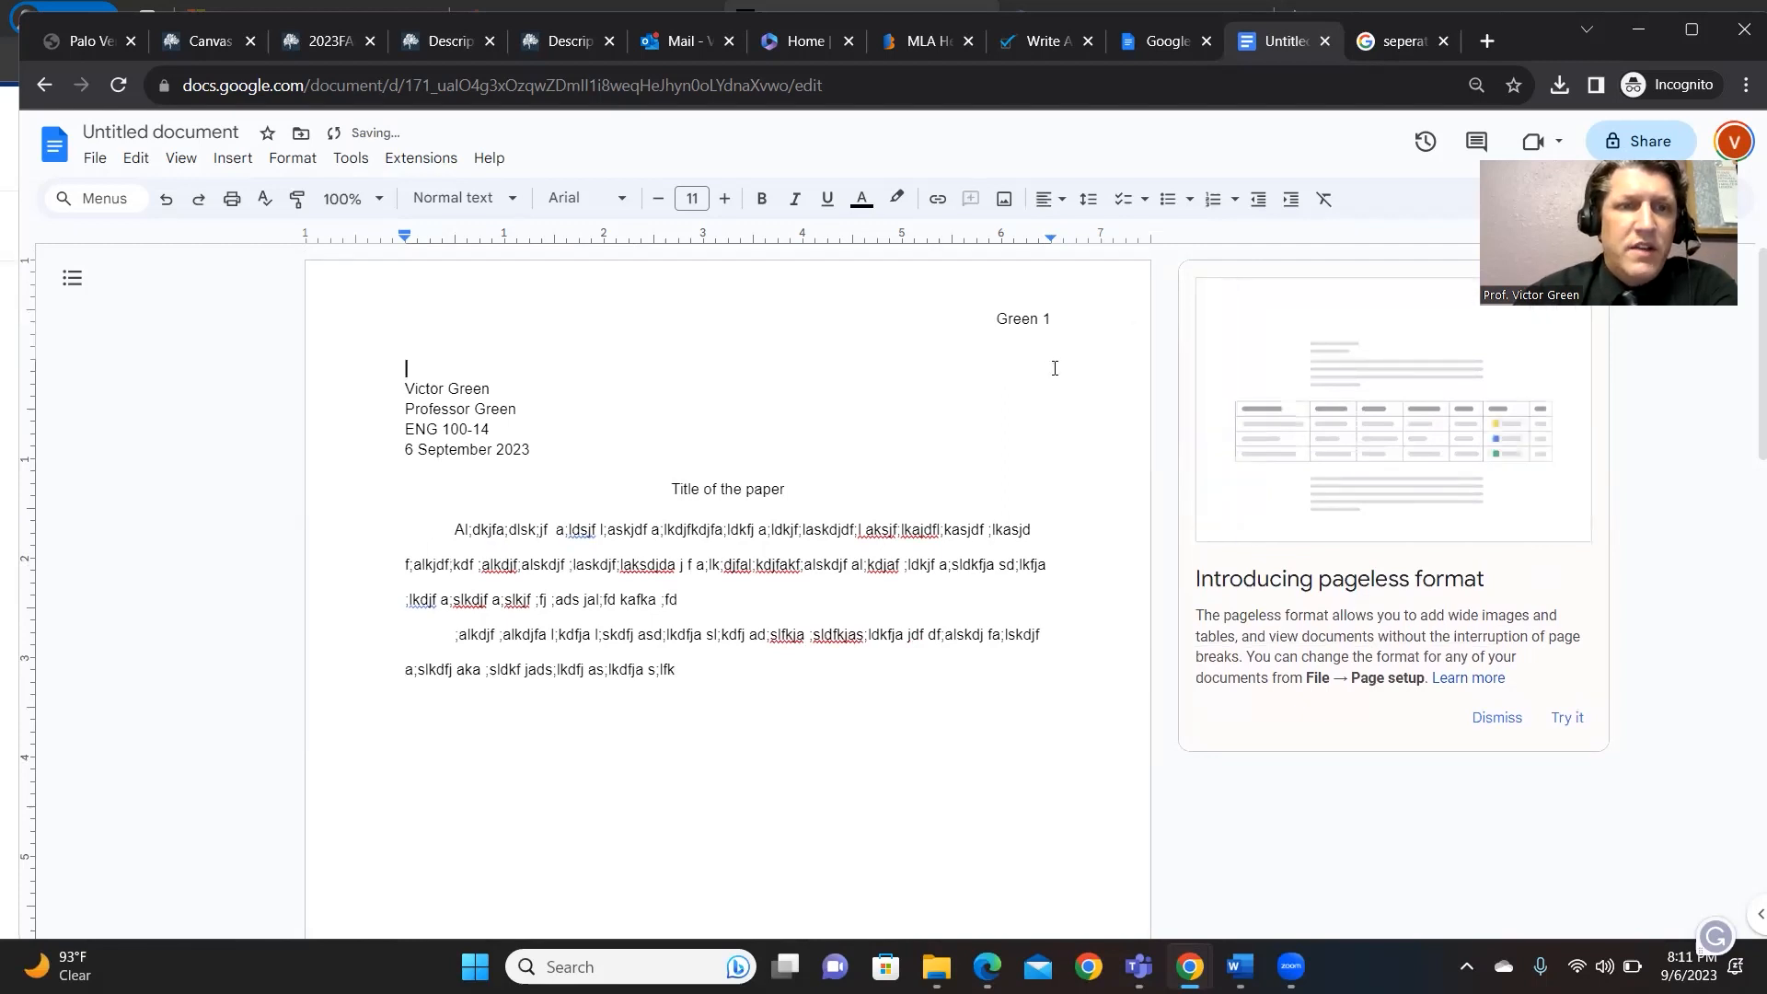
pyautogui.press('Escape')
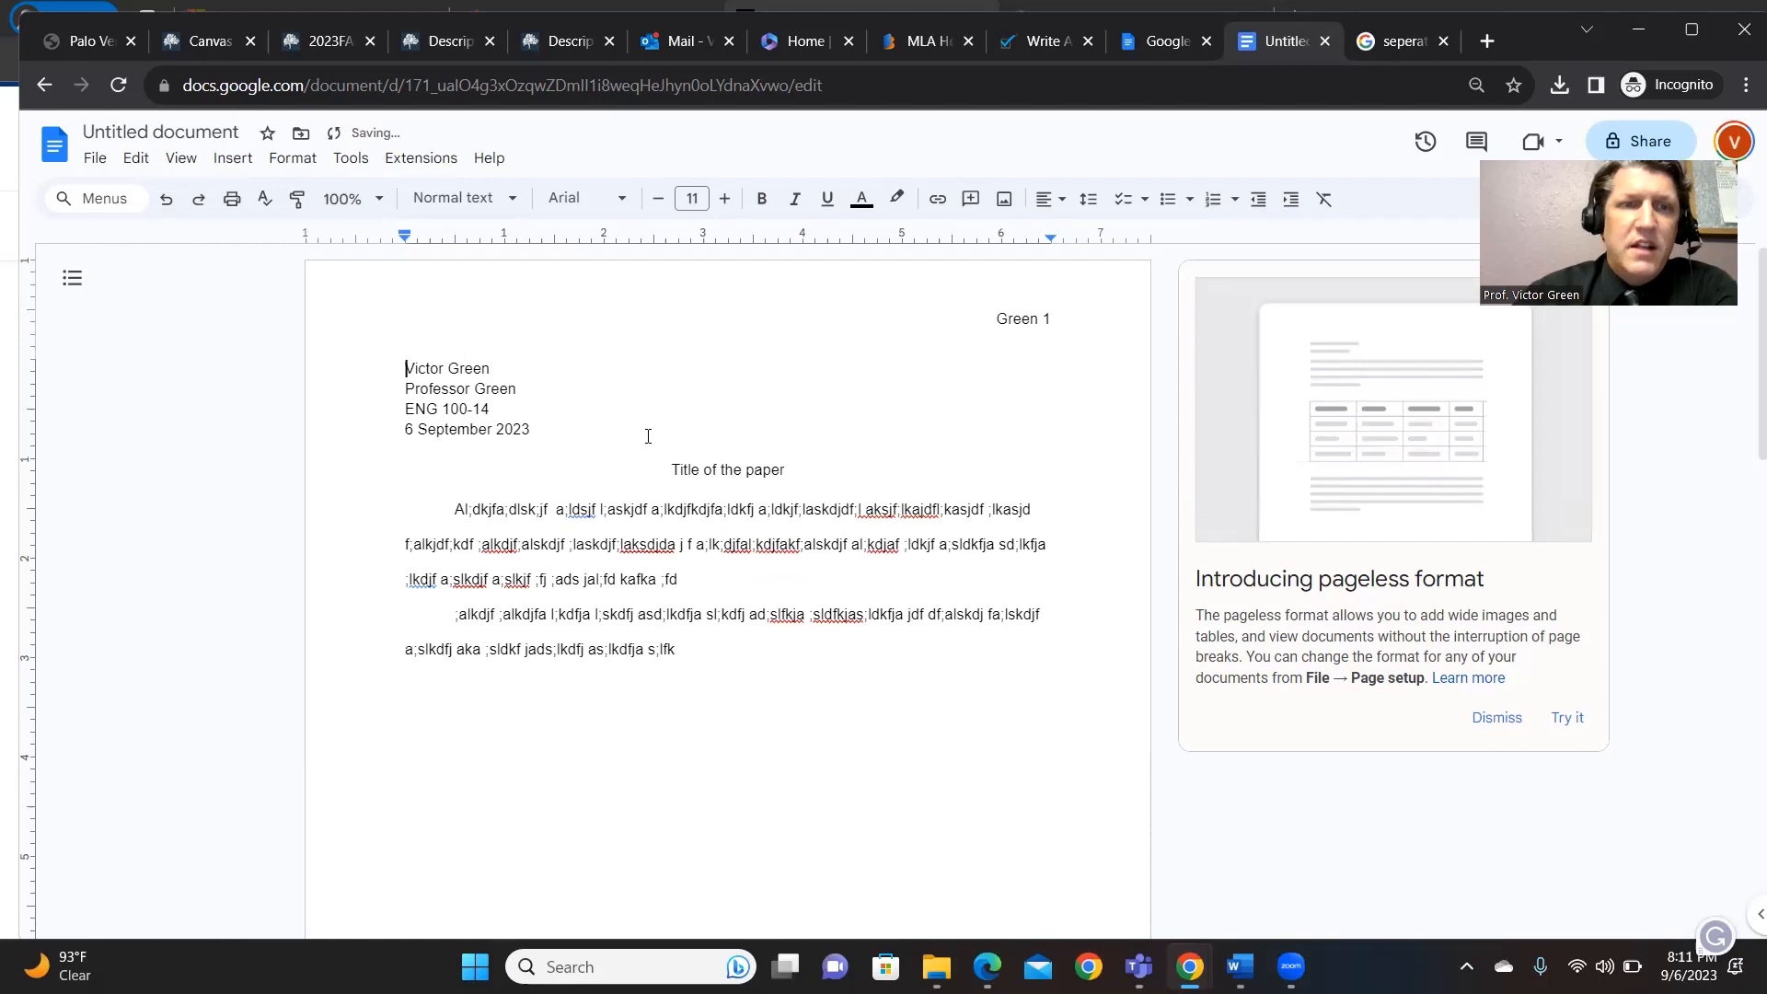
# - Review the heading, title and body by selecting each, then return to Word
pyautogui.moveTo(557, 427); pyautogui.dragTo(385, 369)
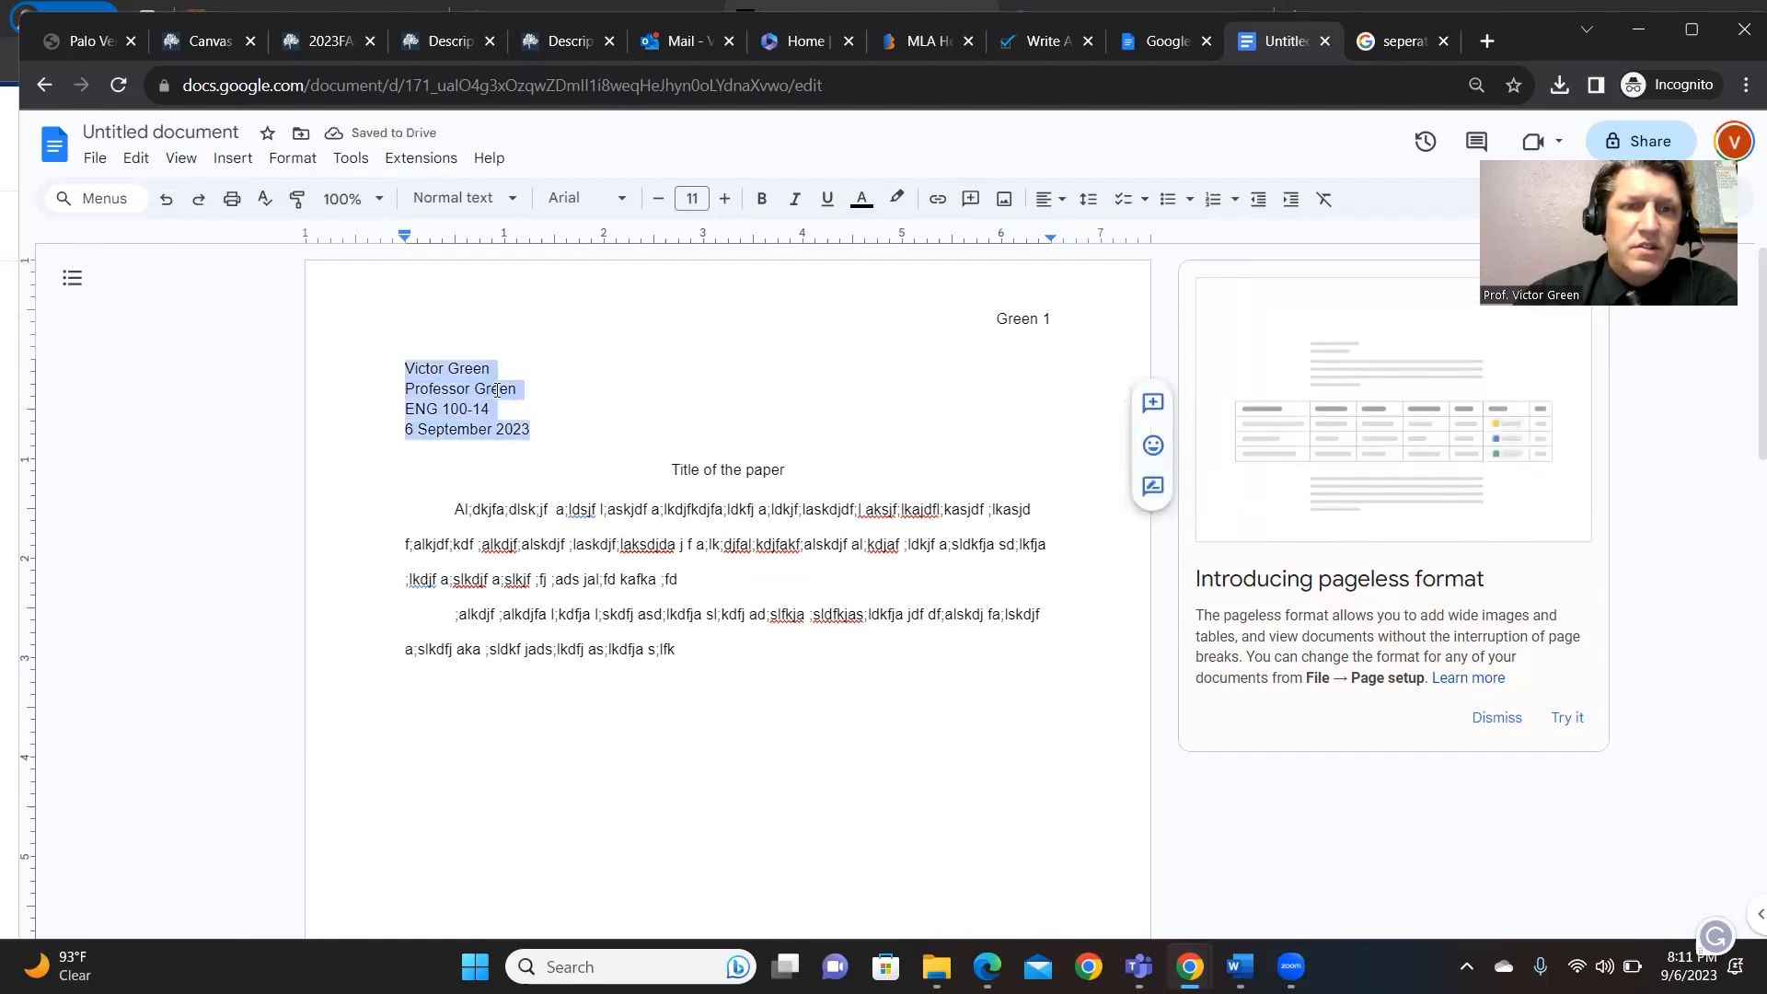
pyautogui.click(594, 427)
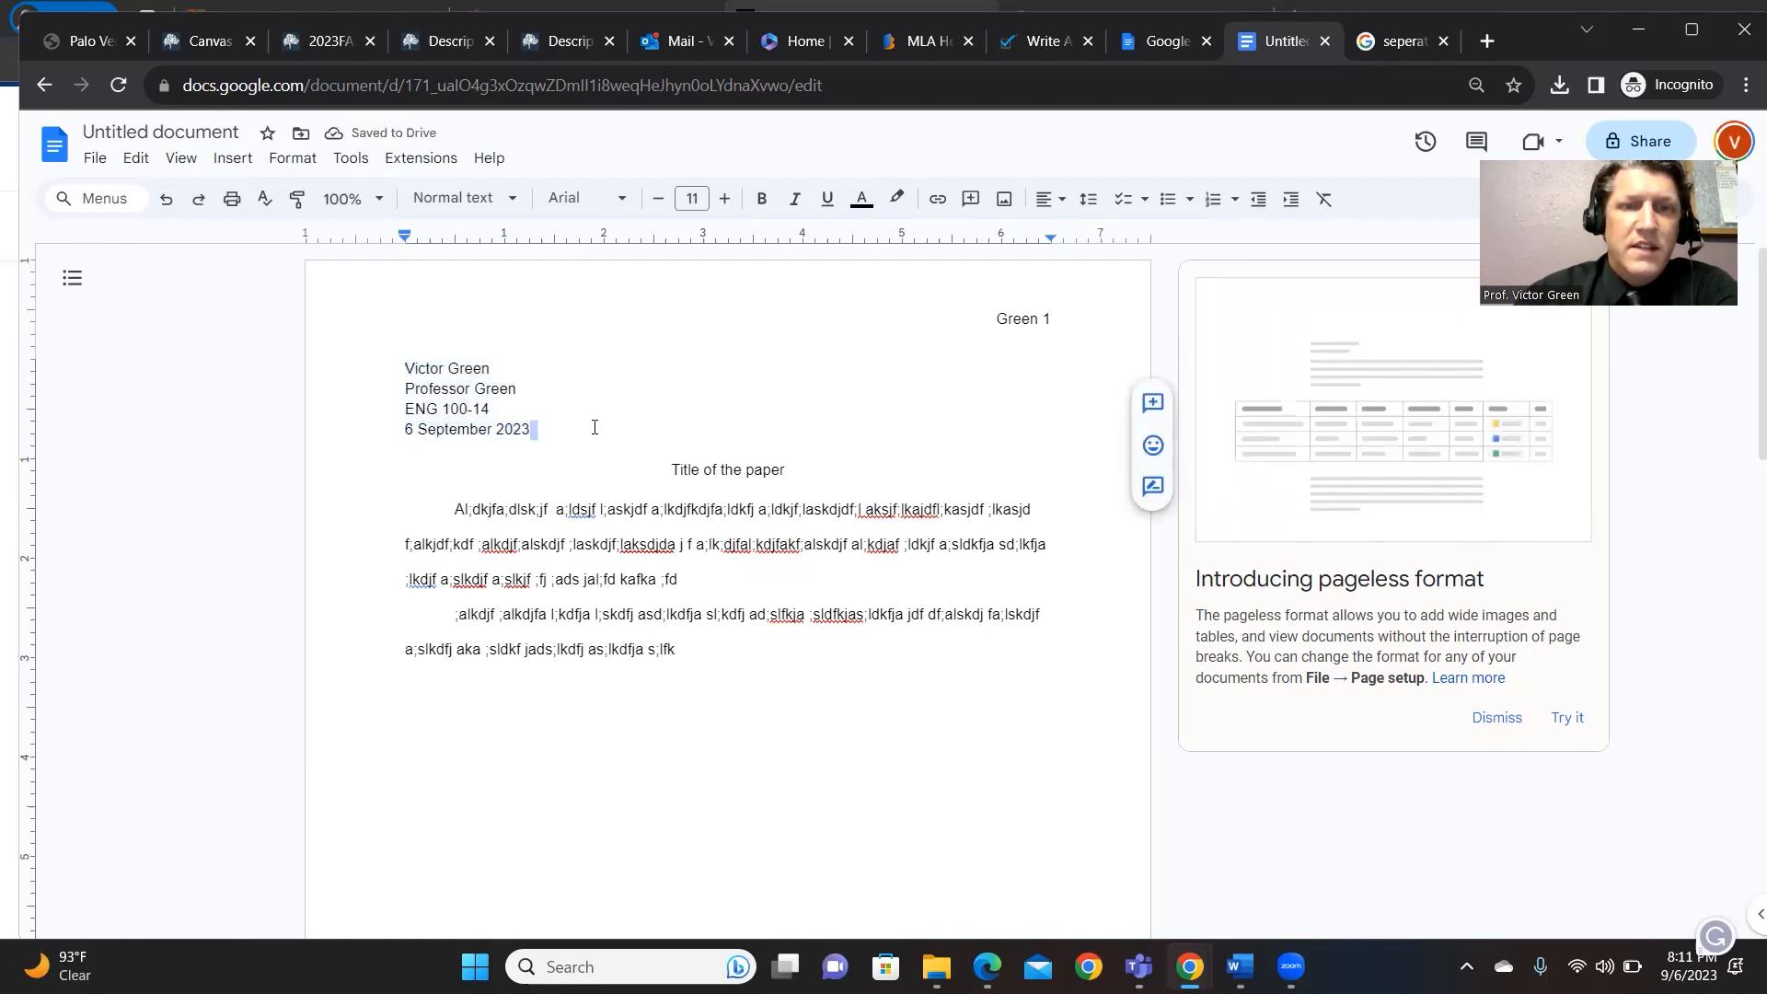
pyautogui.moveTo(784, 471); pyautogui.dragTo(665, 469)
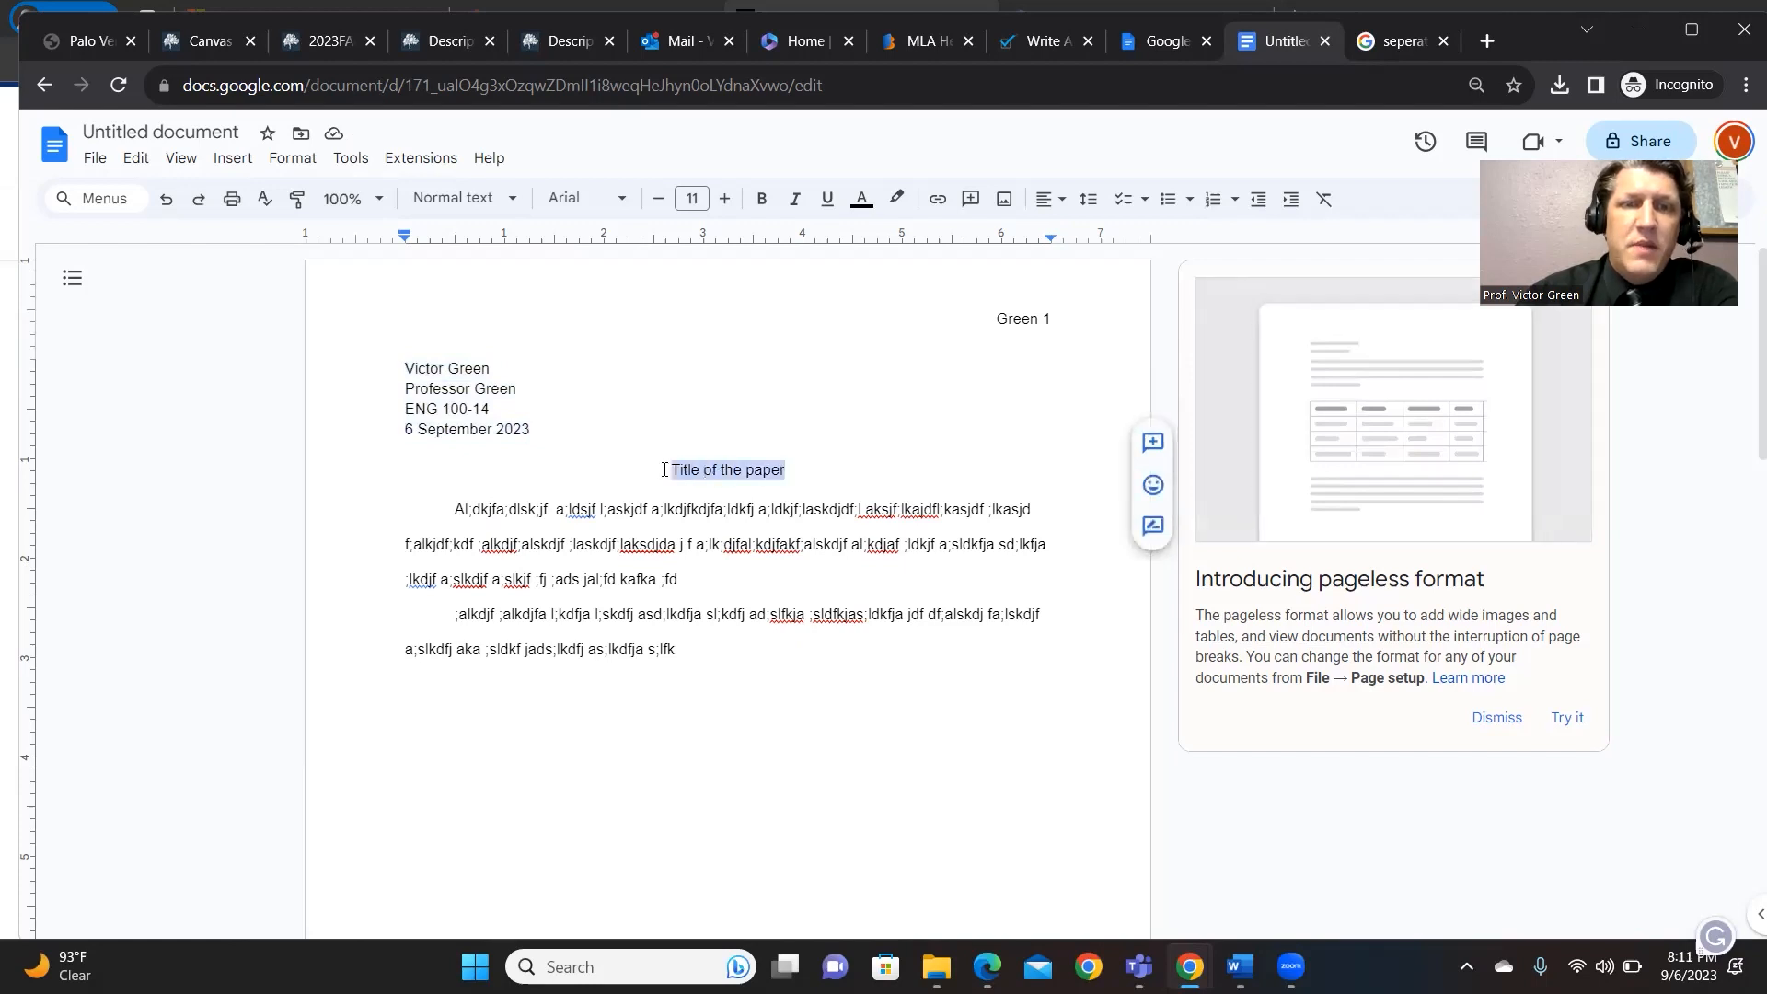
pyautogui.click(654, 515)
pyautogui.moveTo(459, 508); pyautogui.dragTo(694, 643)
pyautogui.click(694, 644)
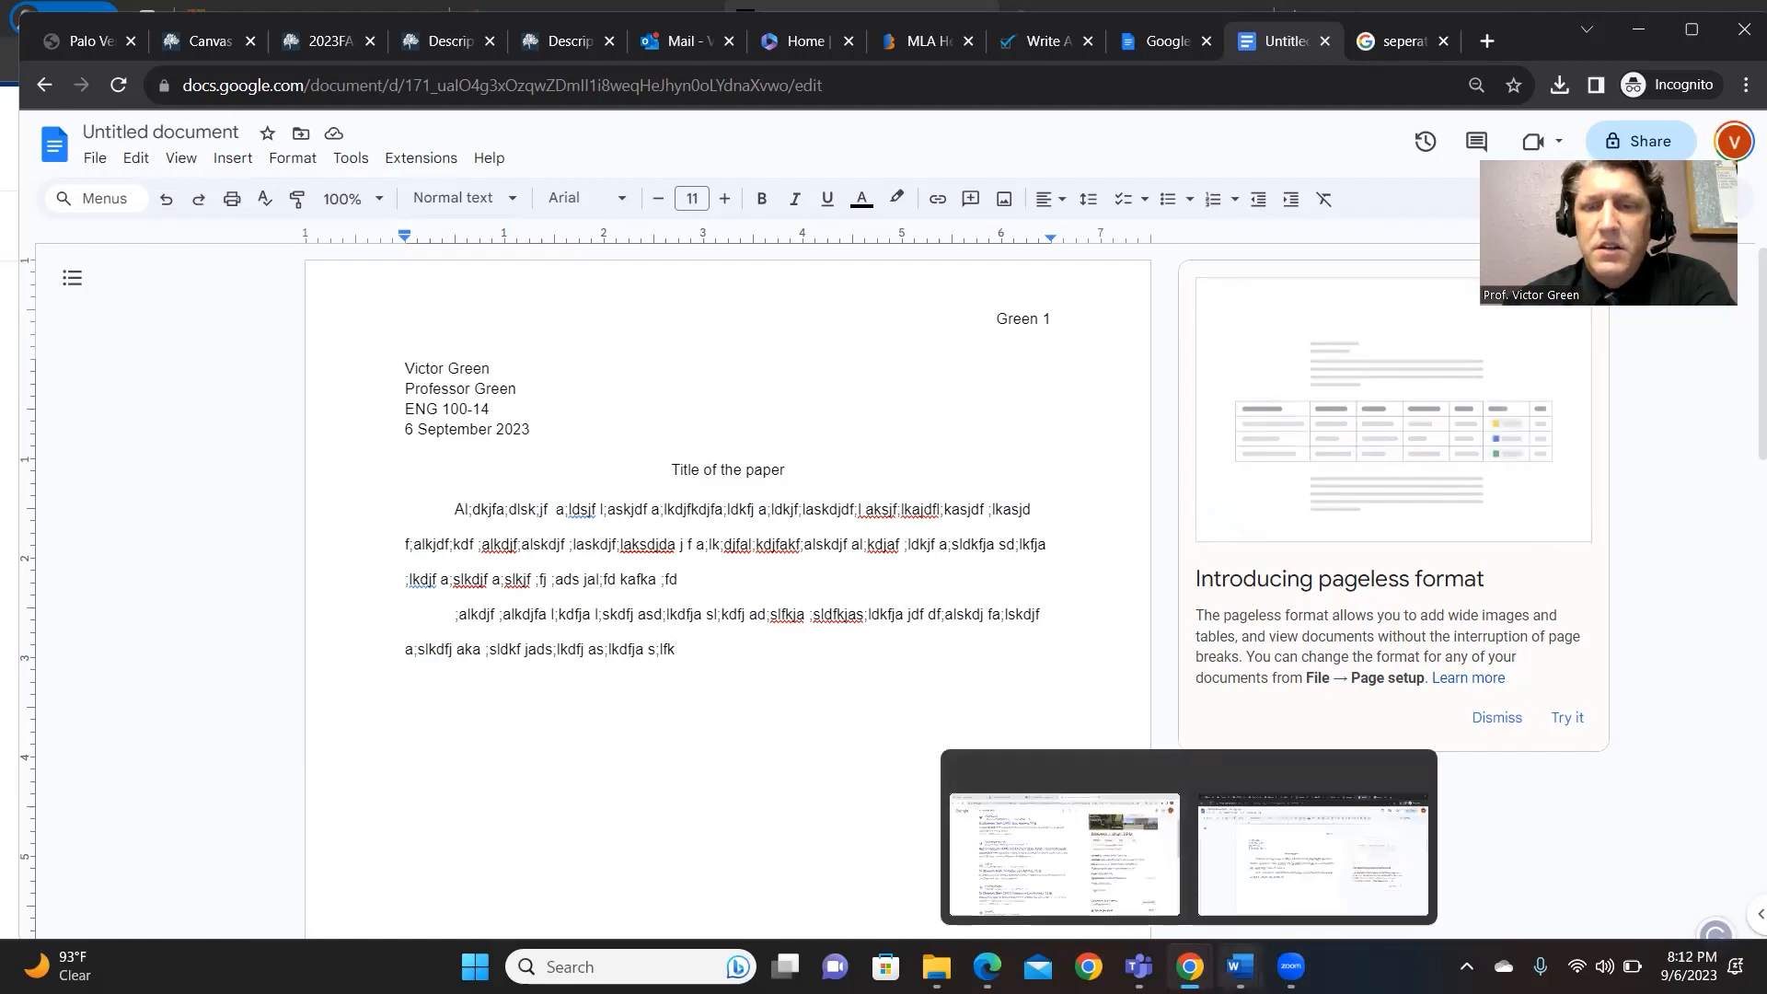
pyautogui.moveTo(1240, 966)
pyautogui.click(1701, 885)
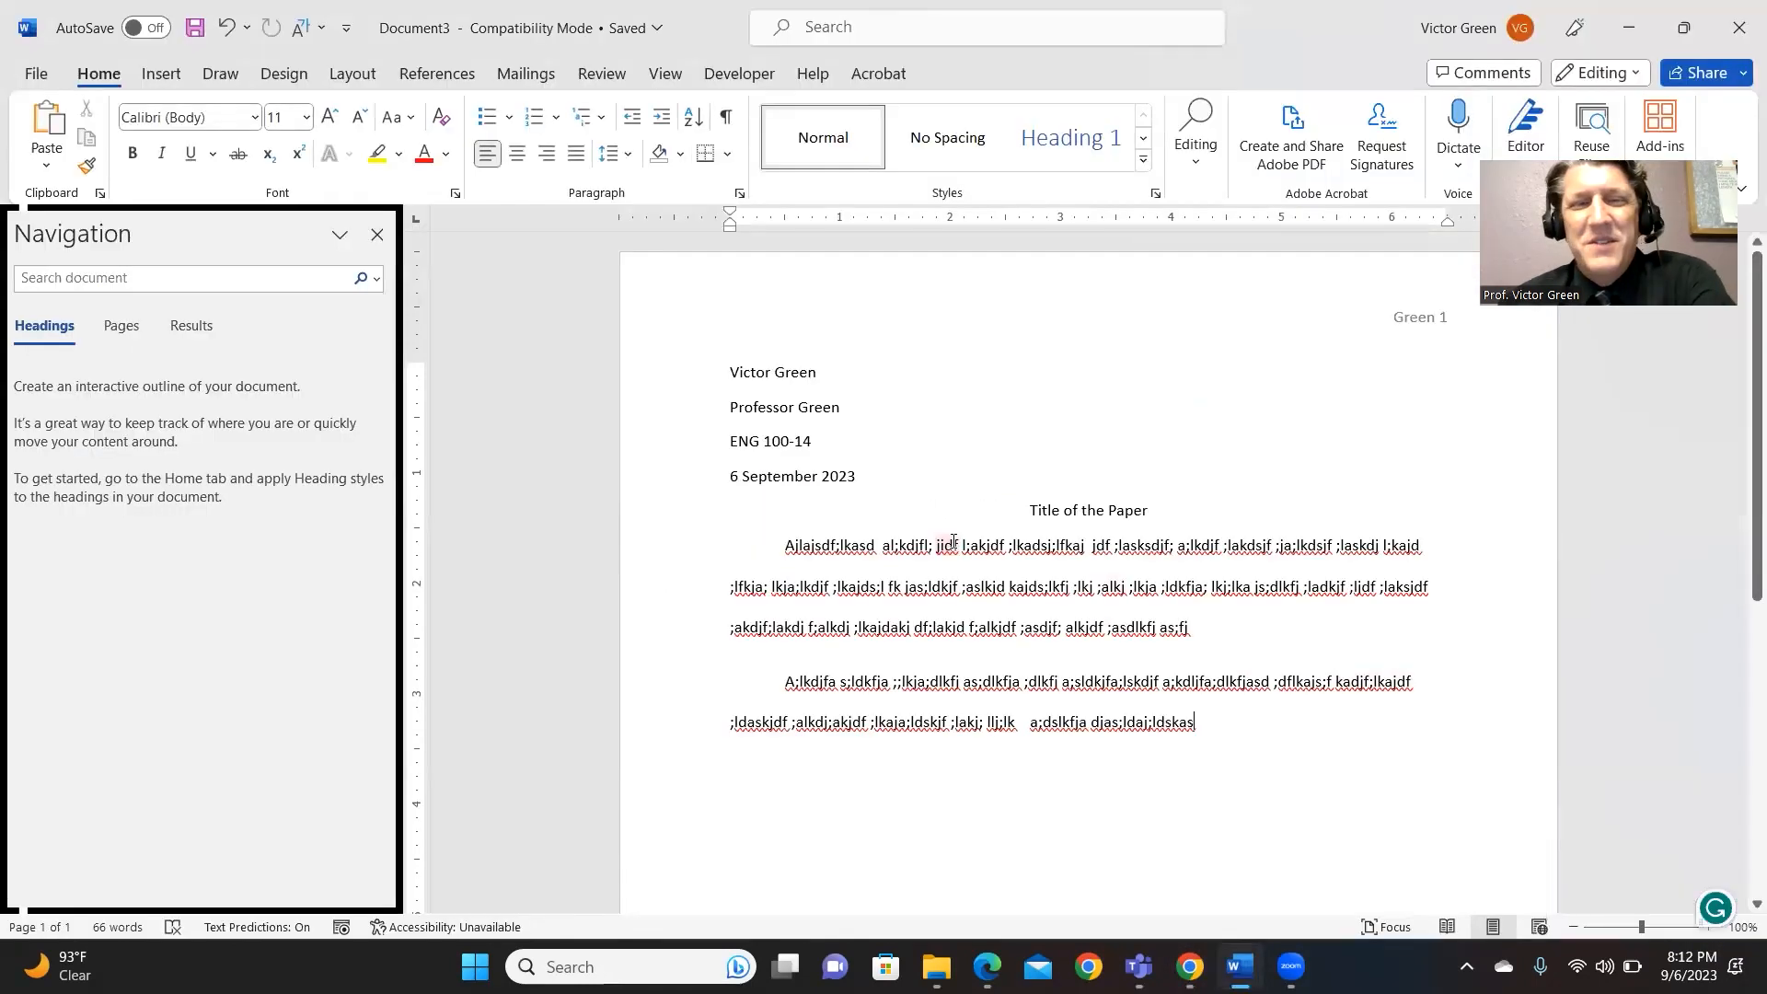